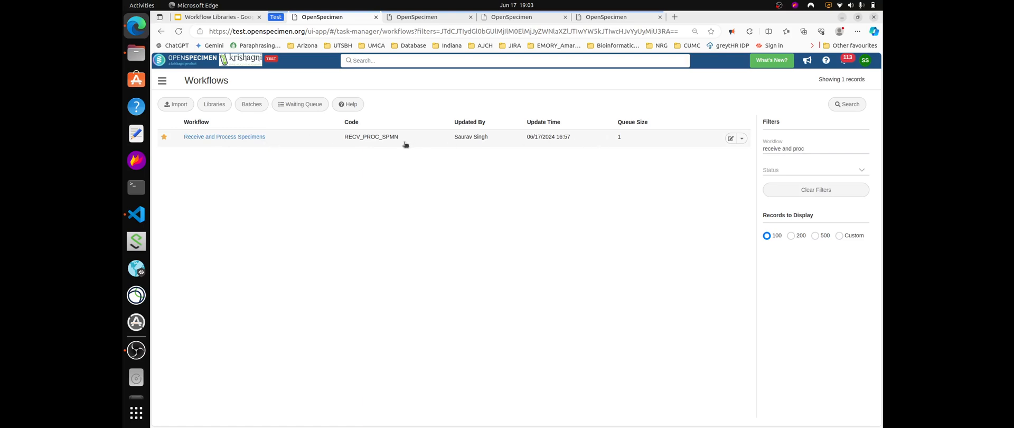
- Download the JSON of the Receive and Process Specimens workflow
{"action": "left_click", "coordinate": [225, 137]}
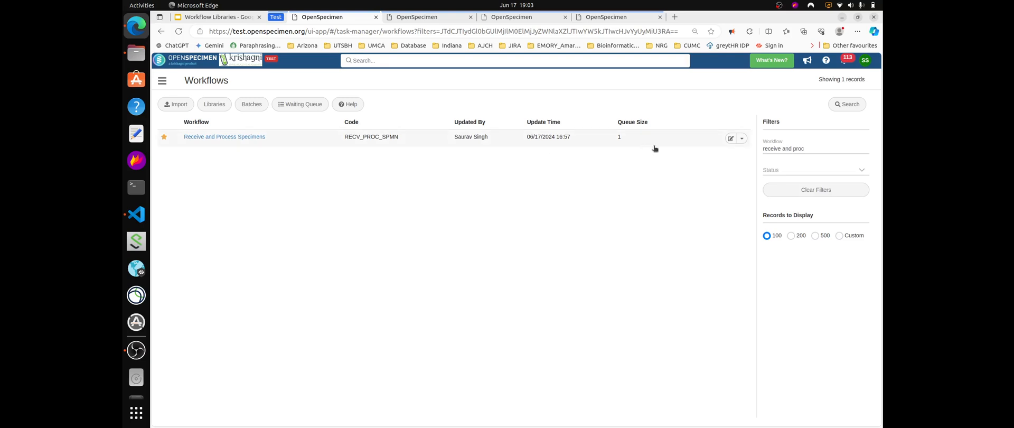
{"action": "left_click", "coordinate": [742, 138]}
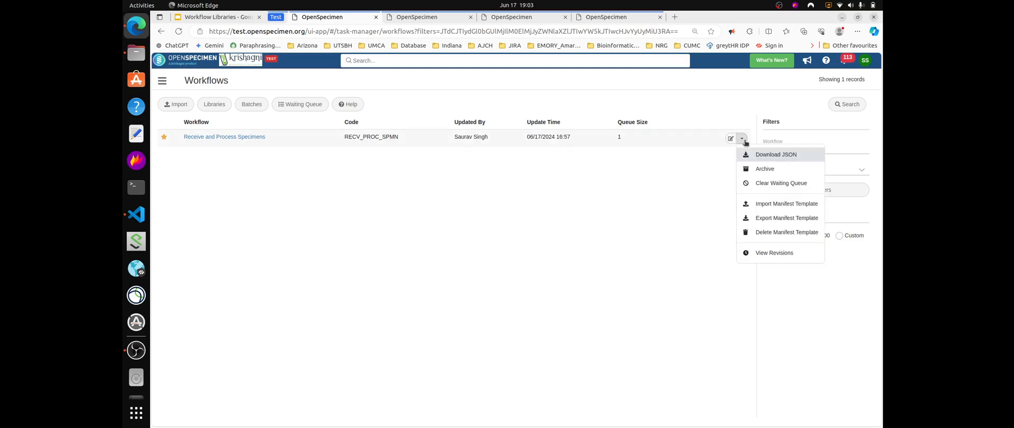
{"action": "left_click", "coordinate": [774, 154]}
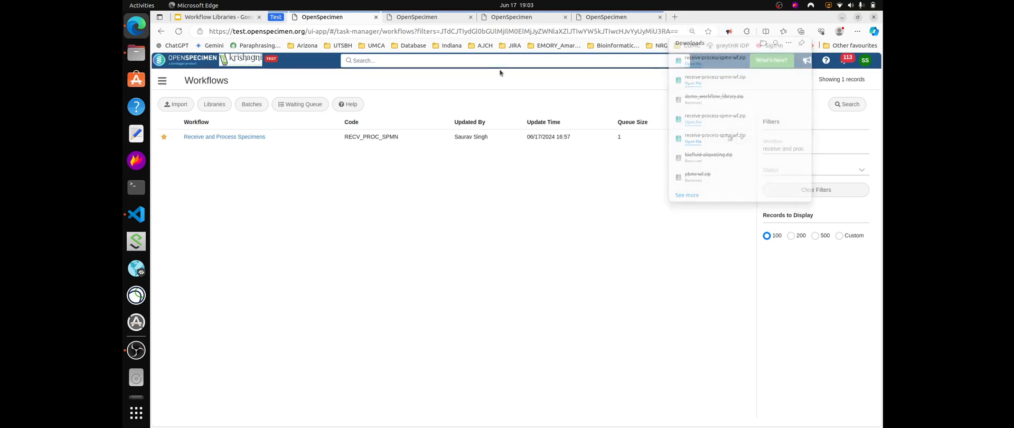
- In the file manager, extract receive-process-spmn-wf.zip in Downloads and open the extracted folder
{"action": "key", "text": "alt+Tab"}
{"action": "left_click", "coordinate": [493, 83]}
{"action": "right_click", "coordinate": [492, 83]}
{"action": "left_click", "coordinate": [524, 168]}
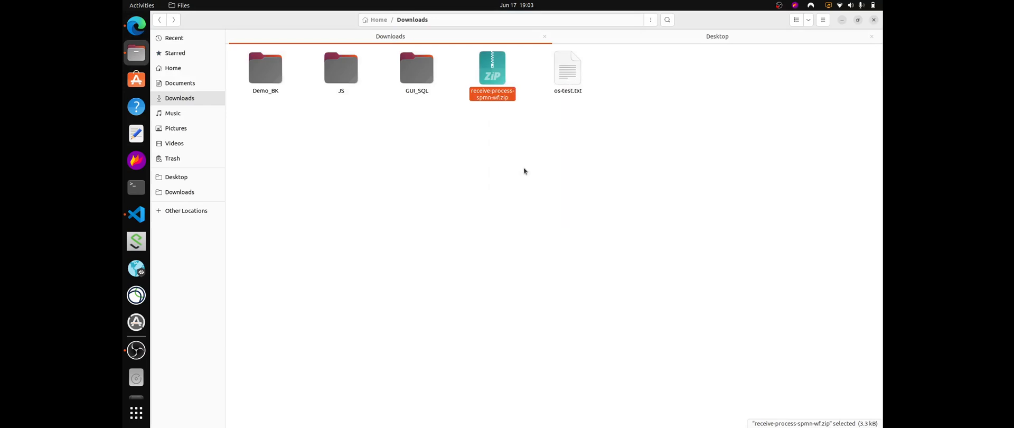
{"action": "double_click", "coordinate": [264, 72]}
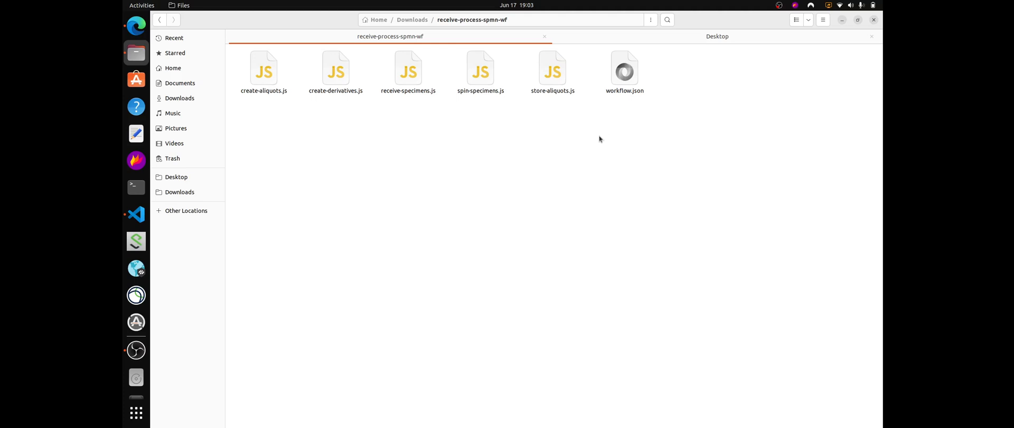
- Open workflow.json from the extracted folder in Visual Studio Code
{"action": "left_click", "coordinate": [630, 87]}
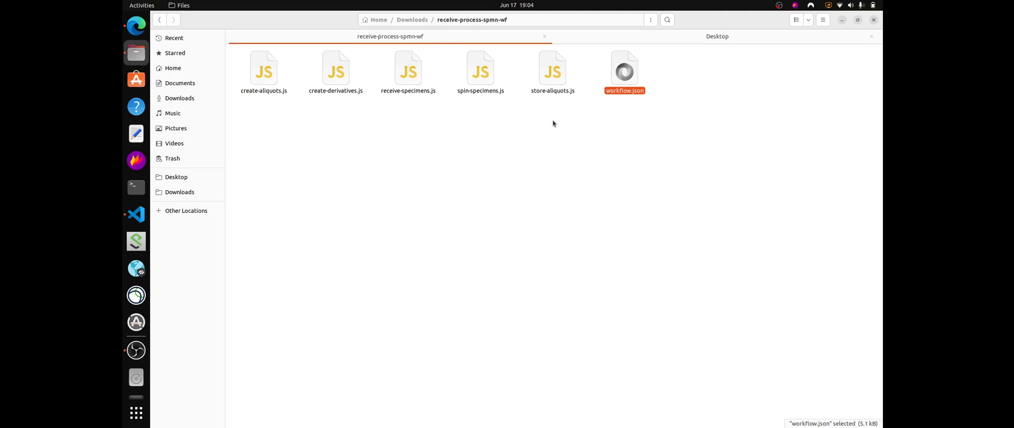
{"action": "left_click", "coordinate": [555, 137]}
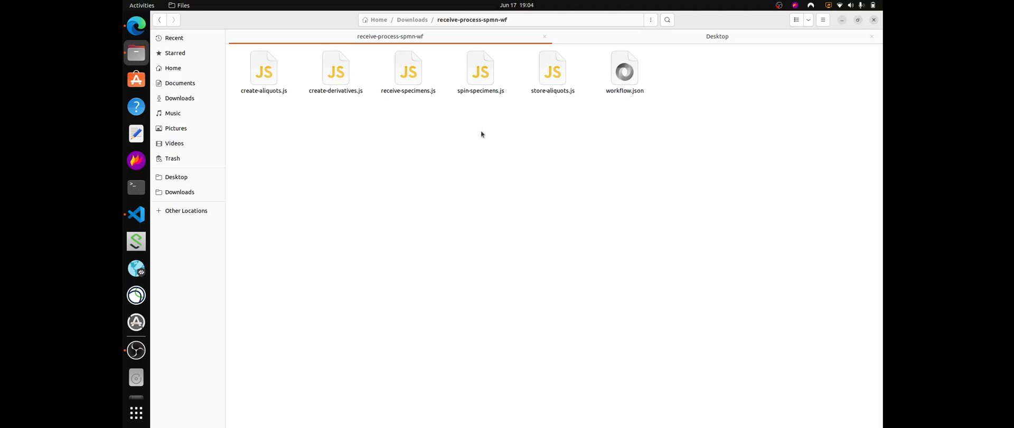
{"action": "left_click", "coordinate": [625, 71]}
{"action": "right_click", "coordinate": [625, 71]}
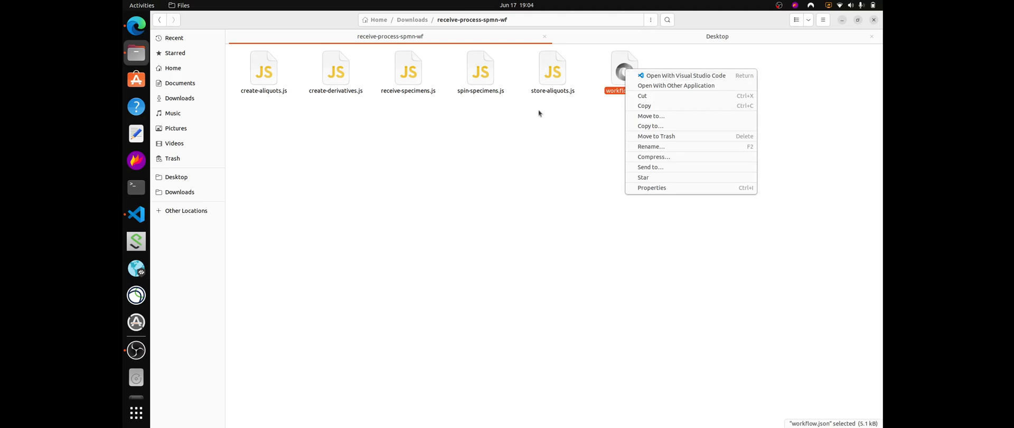
{"action": "left_click", "coordinate": [650, 78]}
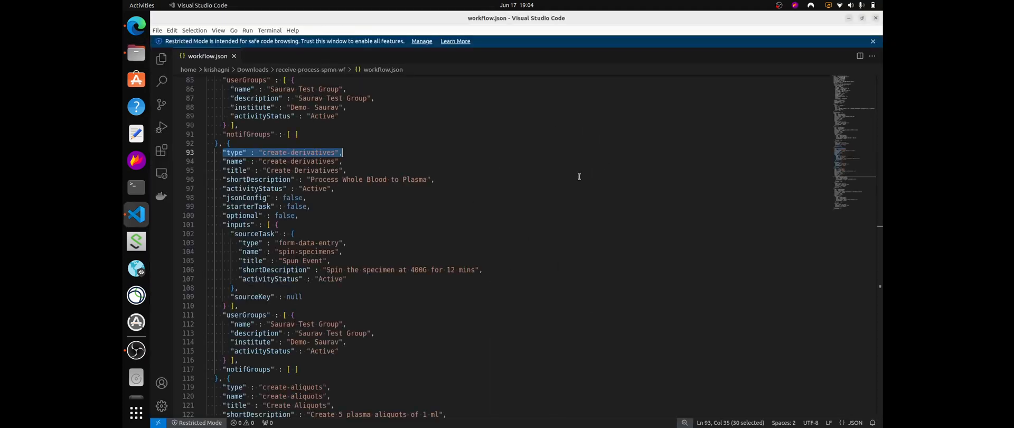
- Review the task definitions in workflow.json and copy the first task's title, "Receive Specimens"
{"action": "left_click", "coordinate": [379, 146]}
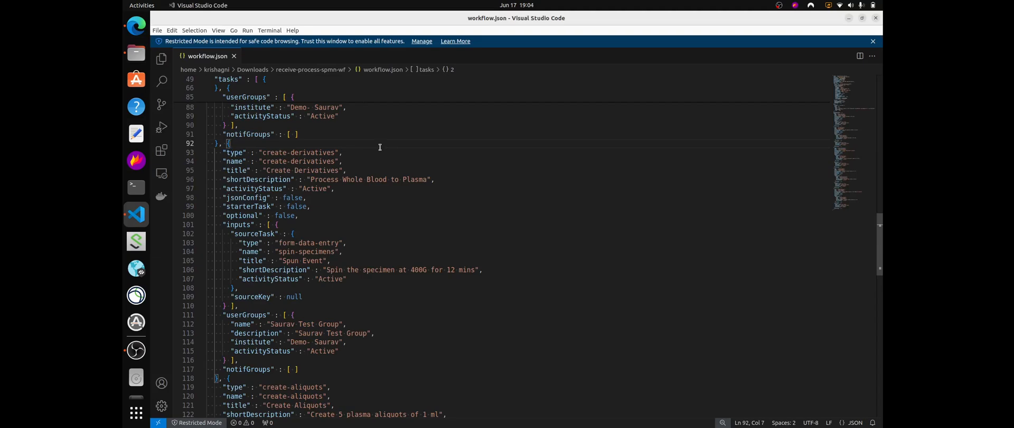
{"action": "scroll", "coordinate": [380, 147], "scroll_direction": "up", "scroll_amount": 12}
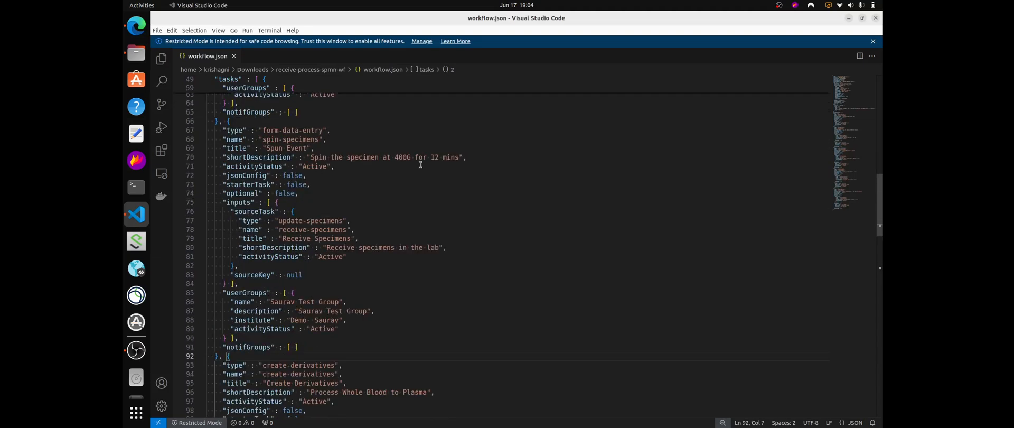
{"action": "scroll", "coordinate": [421, 164], "scroll_direction": "up", "scroll_amount": 13}
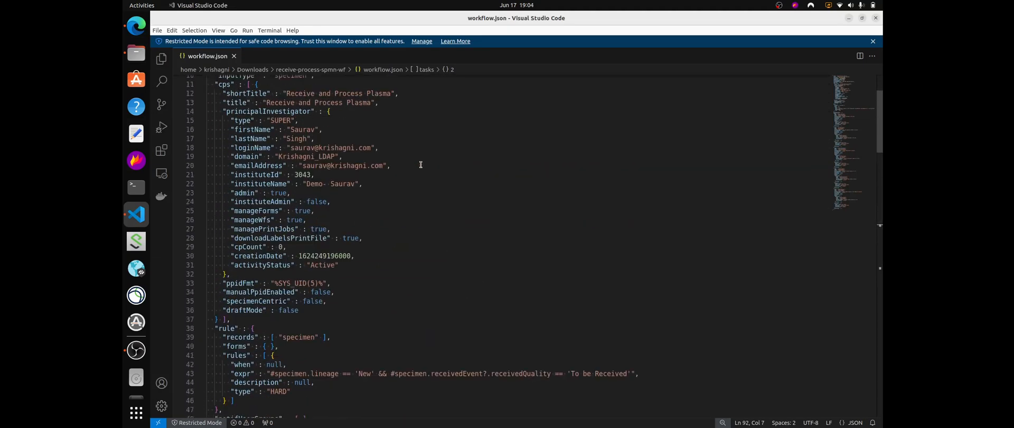
{"action": "scroll", "coordinate": [421, 164], "scroll_direction": "down", "scroll_amount": 6}
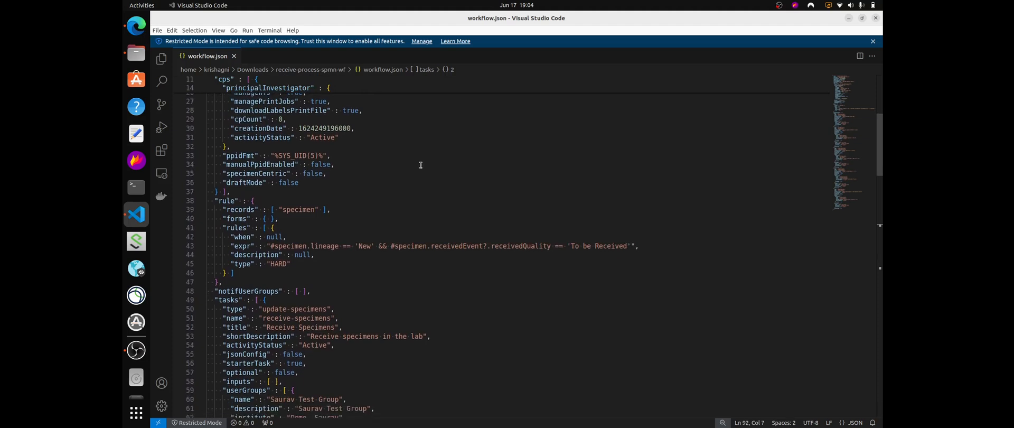
{"action": "scroll", "coordinate": [292, 245], "scroll_direction": "down", "scroll_amount": 2}
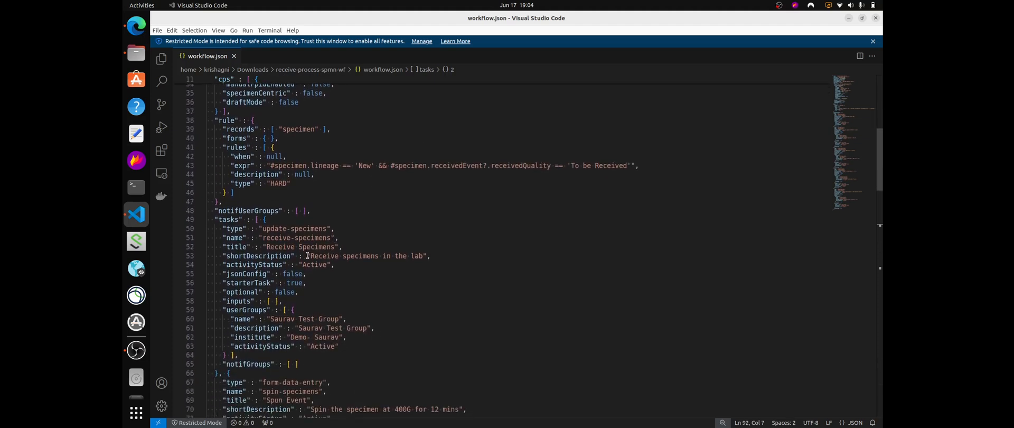
{"action": "scroll", "coordinate": [292, 245], "scroll_direction": "down", "scroll_amount": 3}
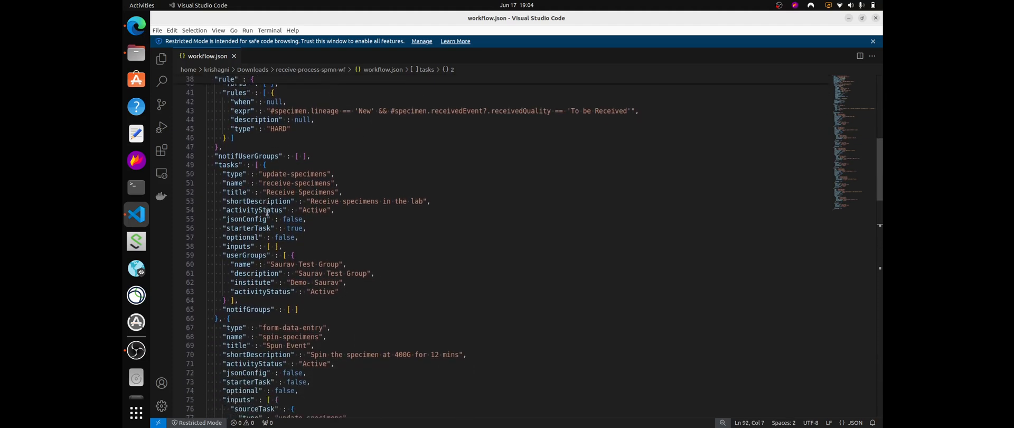
{"action": "scroll", "coordinate": [270, 183], "scroll_direction": "down", "scroll_amount": 2}
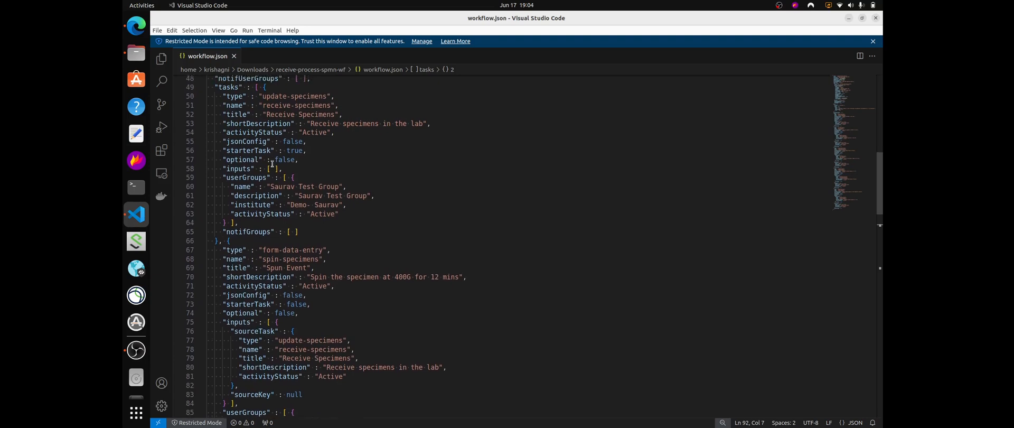
{"action": "left_click", "coordinate": [266, 125]}
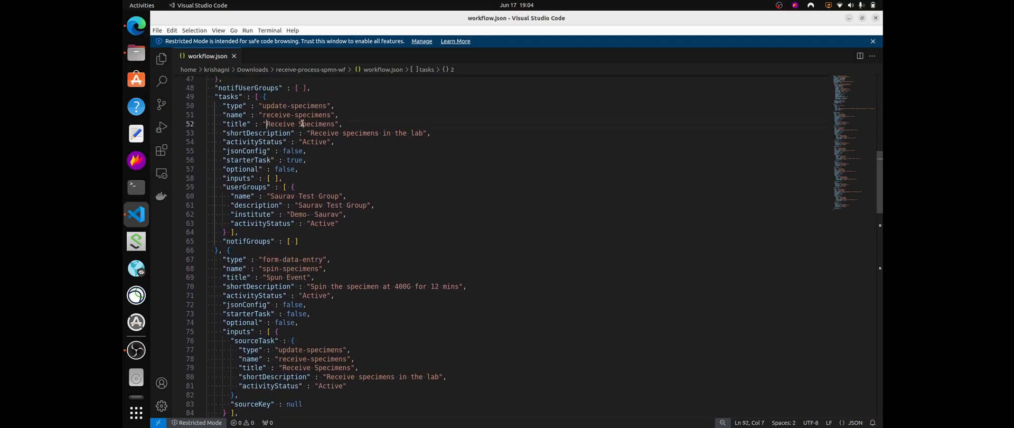
{"action": "left_click", "coordinate": [338, 123], "text": "shift"}
{"action": "key", "text": "ctrl+c"}
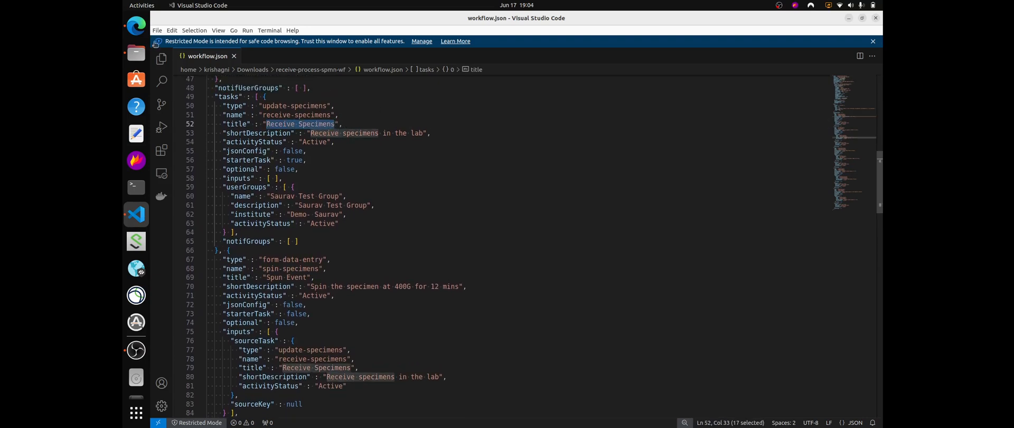
- Open receive-specimens.js from the extracted folder in Visual Studio Code to view its configuration, and return to workflow.json
{"action": "left_click", "coordinate": [137, 53]}
{"action": "right_click", "coordinate": [409, 69]}
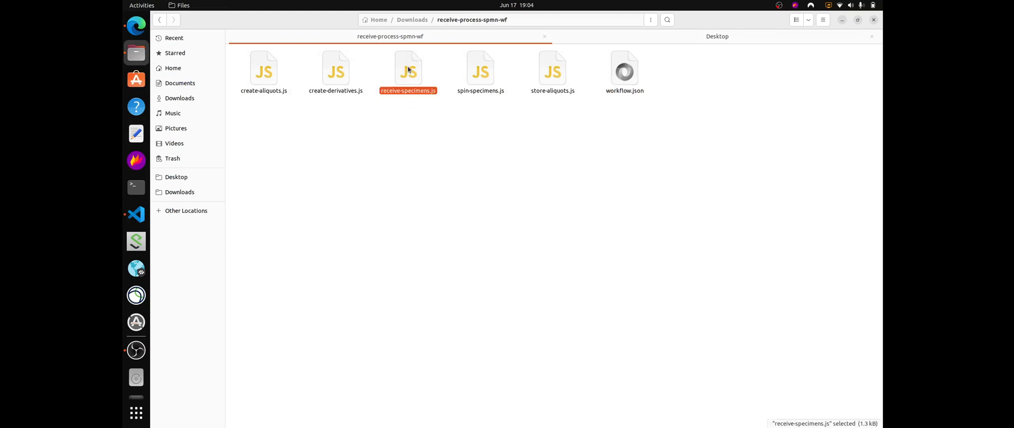
{"action": "left_click", "coordinate": [463, 74]}
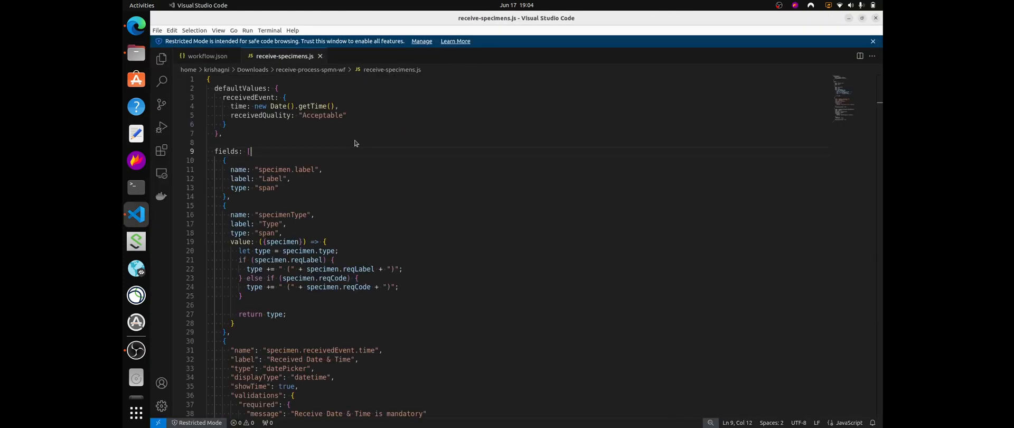
{"action": "left_click", "coordinate": [214, 57]}
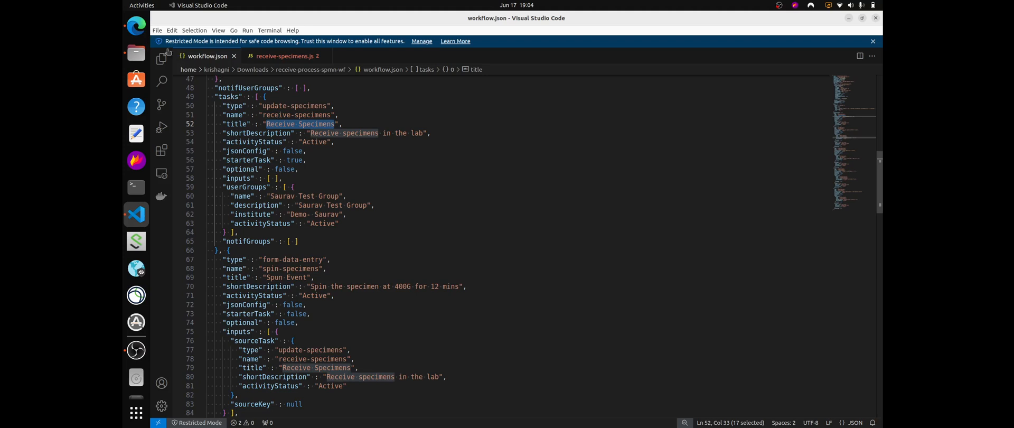
- In OpenSpecimen's Libraries page in the browser, create a library titled Demo_workflow with the name demo_workflow_wf
{"action": "left_click", "coordinate": [136, 25]}
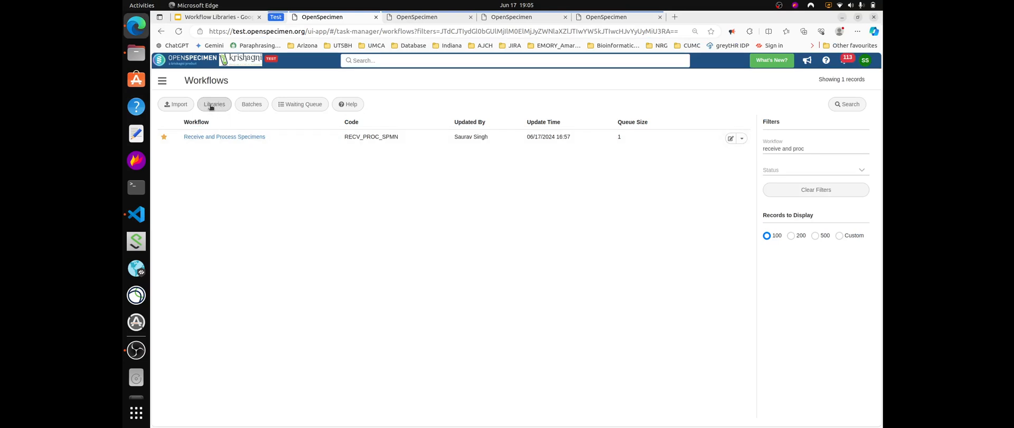
{"action": "left_click", "coordinate": [420, 17]}
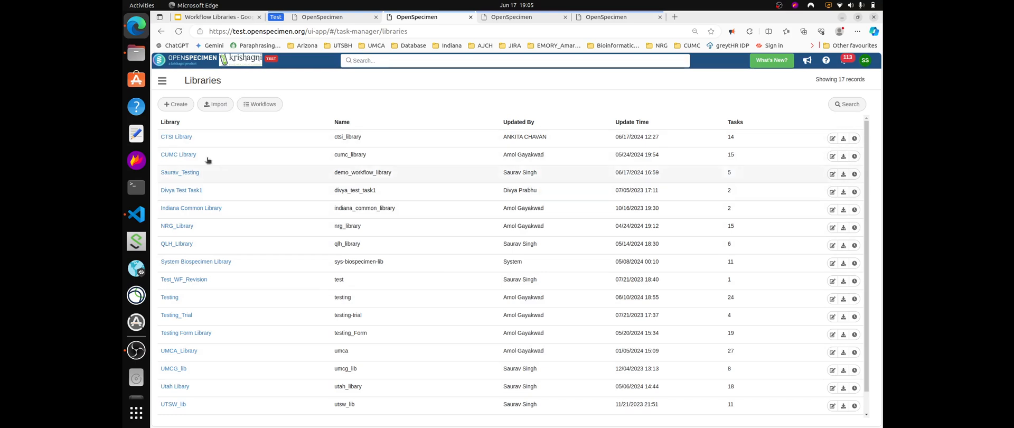
{"action": "left_click", "coordinate": [177, 107]}
{"action": "left_click", "coordinate": [257, 122]}
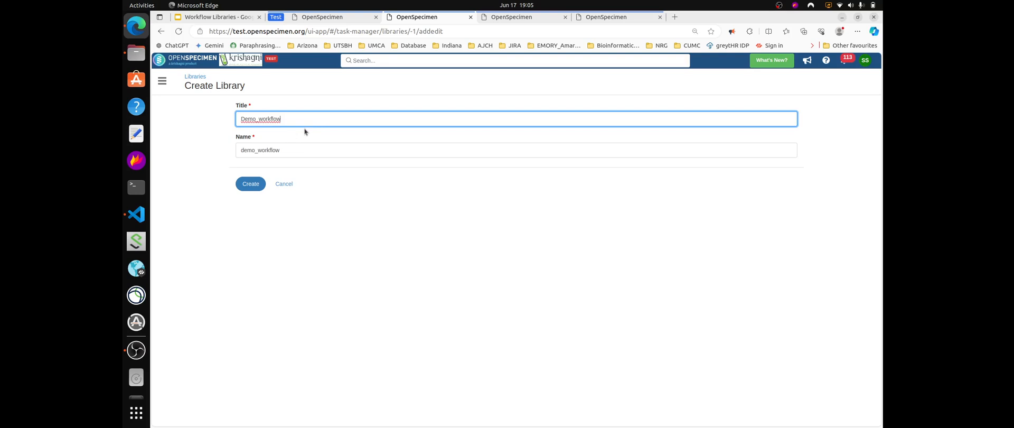
{"action": "type", "text": "_"}
{"action": "left_click", "coordinate": [293, 151]}
{"action": "type", "text": "_wf"}
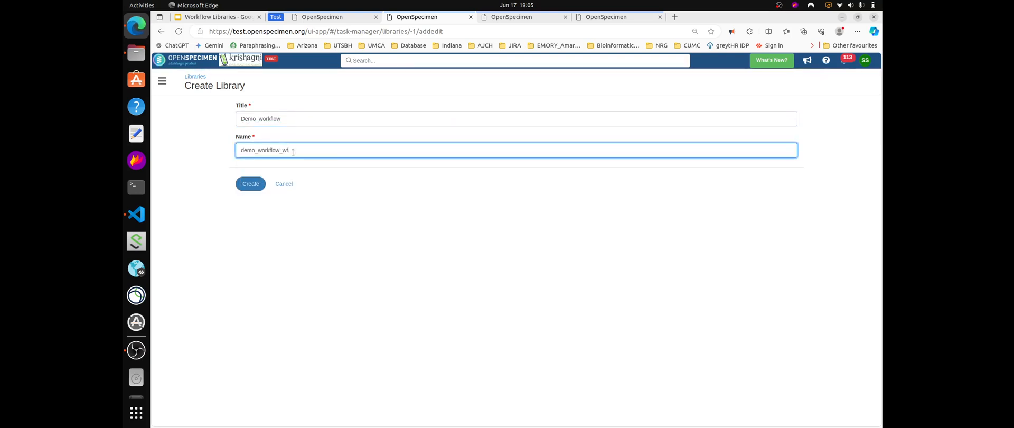
{"action": "left_click", "coordinate": [251, 187]}
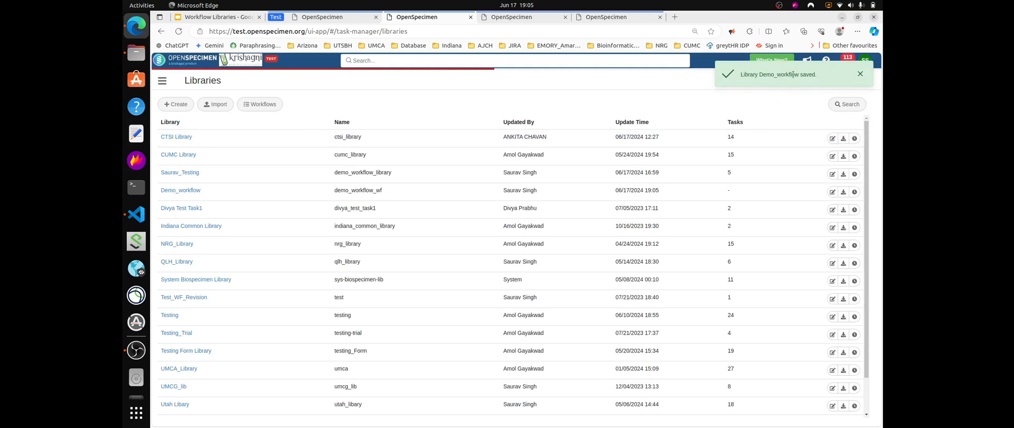
- Filter the libraries by "Demo" and open the task list of the Demo_workflow library
{"action": "left_click", "coordinate": [845, 104]}
{"action": "left_click", "coordinate": [803, 149]}
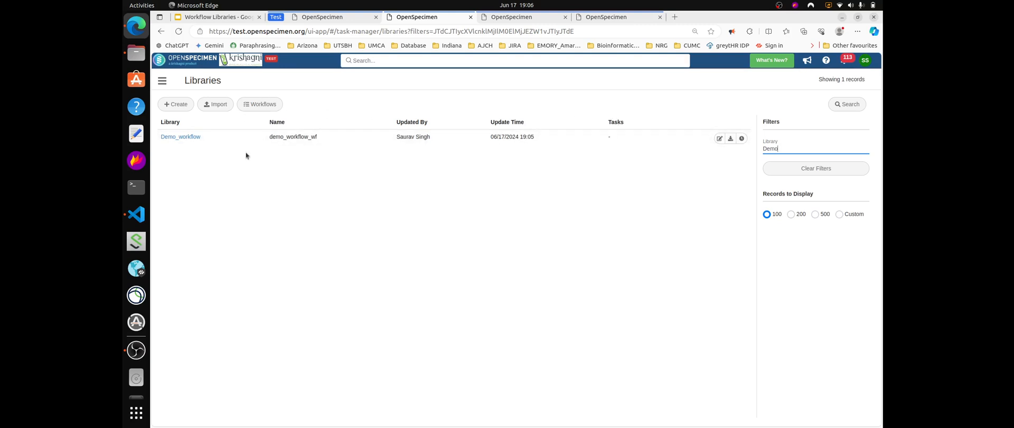
{"action": "left_click", "coordinate": [331, 139]}
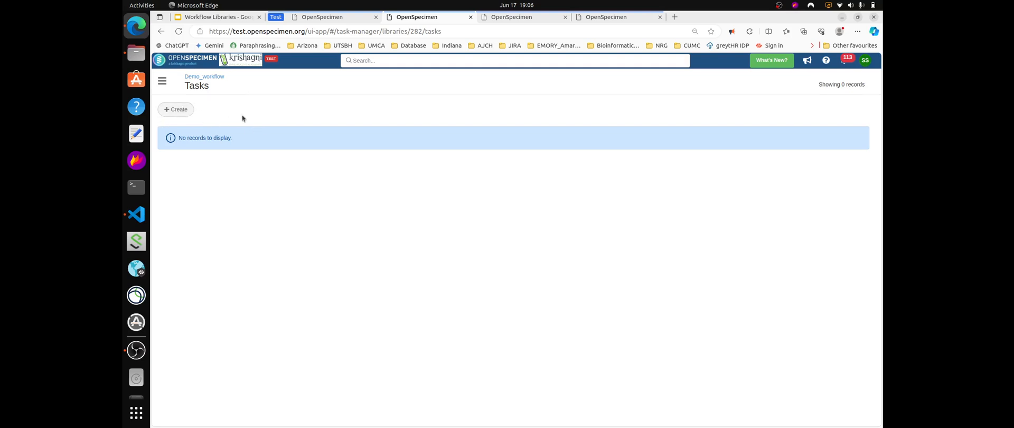
- Start a new task in the Demo_workflow library and paste "Receive Specimens" as its title
{"action": "left_click", "coordinate": [178, 110]}
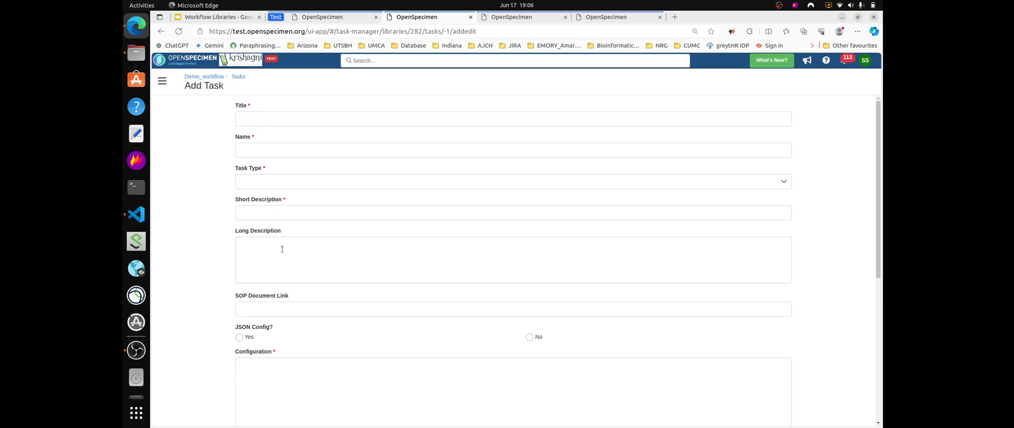
{"action": "scroll", "coordinate": [283, 211], "scroll_direction": "down", "scroll_amount": 3}
{"action": "scroll", "coordinate": [295, 222], "scroll_direction": "up", "scroll_amount": 3}
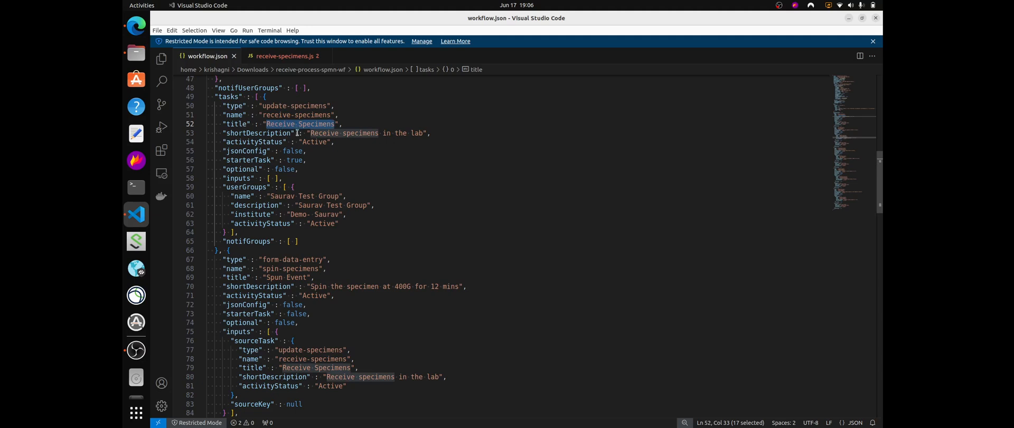
{"action": "key", "text": "alt+Tab"}
{"action": "key", "text": "Tab"}
{"action": "key", "text": "Tab"}
{"action": "key", "text": "shift+Tab"}
{"action": "key", "text": "shift+Tab"}
{"action": "left_click", "coordinate": [249, 117]}
{"action": "key", "text": "ctrl+v"}
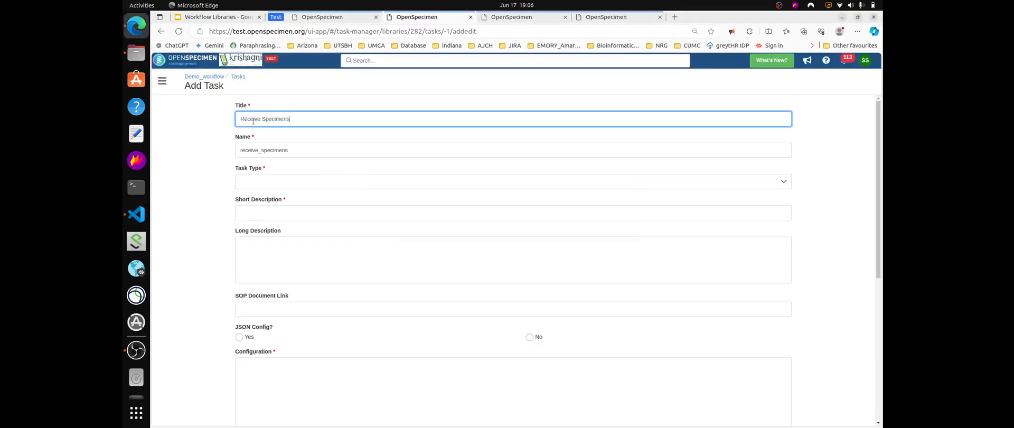
- Set the task type to Update Specimens and place the cursor in the Short Description field
{"action": "left_click", "coordinate": [270, 183]}
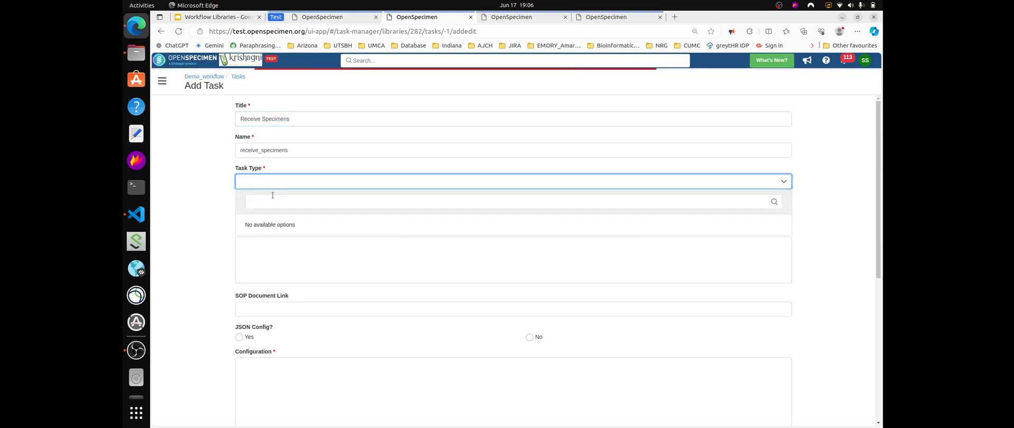
{"action": "type", "text": "uodat"}
{"action": "key", "text": "BackSpace"}
{"action": "key", "text": "BackSpace"}
{"action": "key", "text": "BackSpace"}
{"action": "type", "text": "pda"}
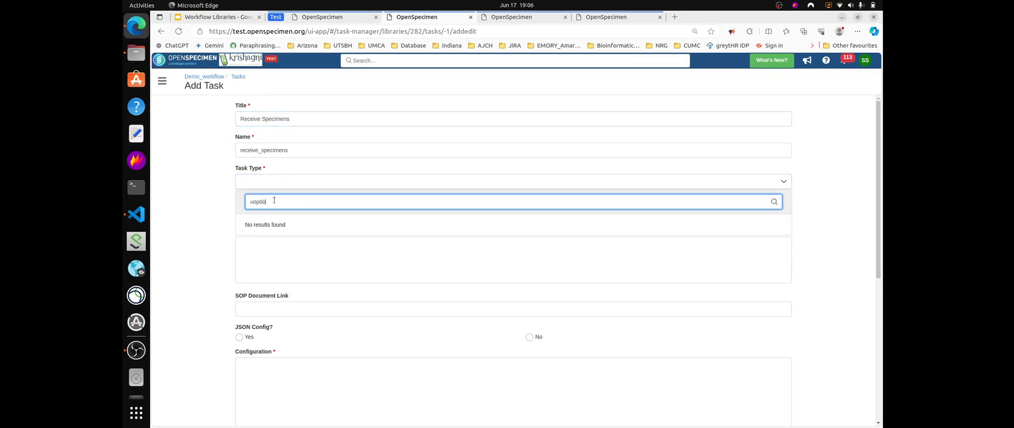
{"action": "key", "text": "BackSpace"}
{"action": "key", "text": "BackSpace"}
{"action": "key", "text": "BackSpace"}
{"action": "key", "text": "BackSpace"}
{"action": "type", "text": "pda"}
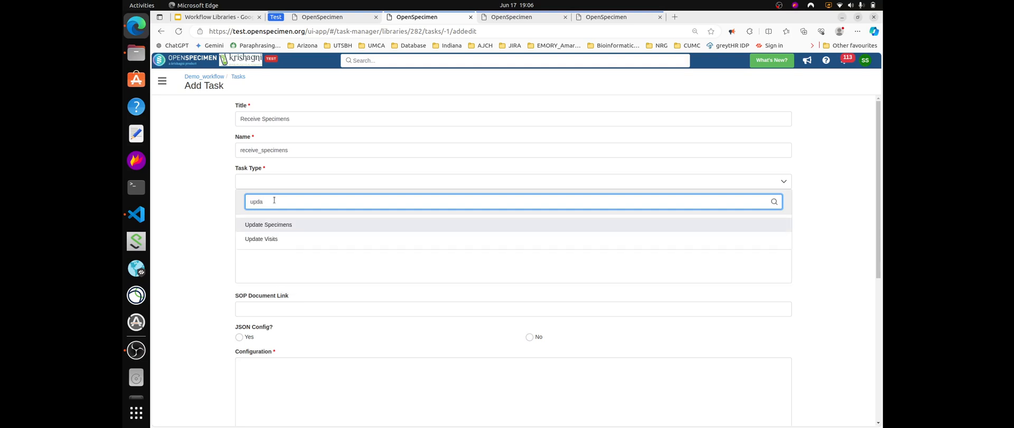
{"action": "left_click", "coordinate": [268, 224]}
{"action": "left_click", "coordinate": [281, 206]}
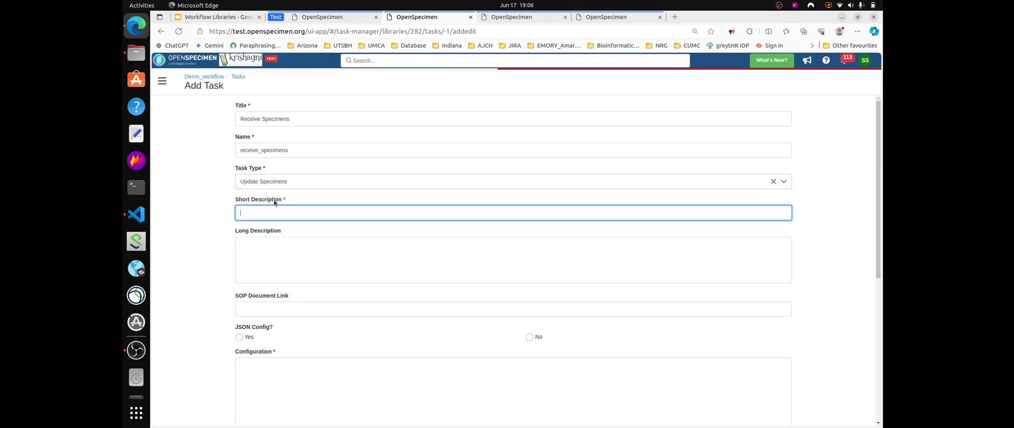
- Copy the short description "Receive specimens in the lab" from workflow.json in Visual Studio Code and paste it into the OpenSpecimen task's Short Description
{"action": "key", "text": "alt+Tab"}
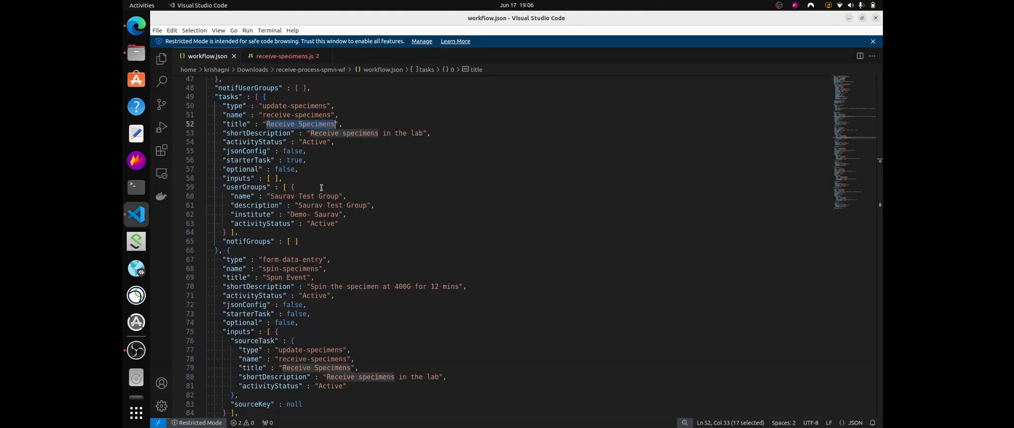
{"action": "left_click", "coordinate": [312, 134]}
{"action": "left_click", "coordinate": [427, 135], "text": "shift"}
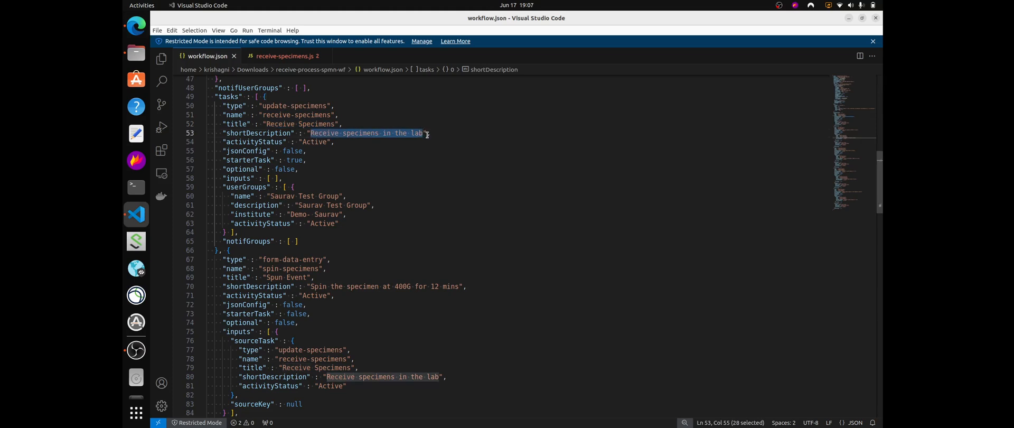
{"action": "key", "text": "ctrl+c"}
{"action": "key", "text": "alt+Tab"}
{"action": "key", "text": "ctrl+v"}
- Set JSON Config to No for the task and place the cursor in the Configuration field
{"action": "key", "text": "Tab"}
{"action": "key", "text": "Tab"}
{"action": "key", "text": "Tab"}
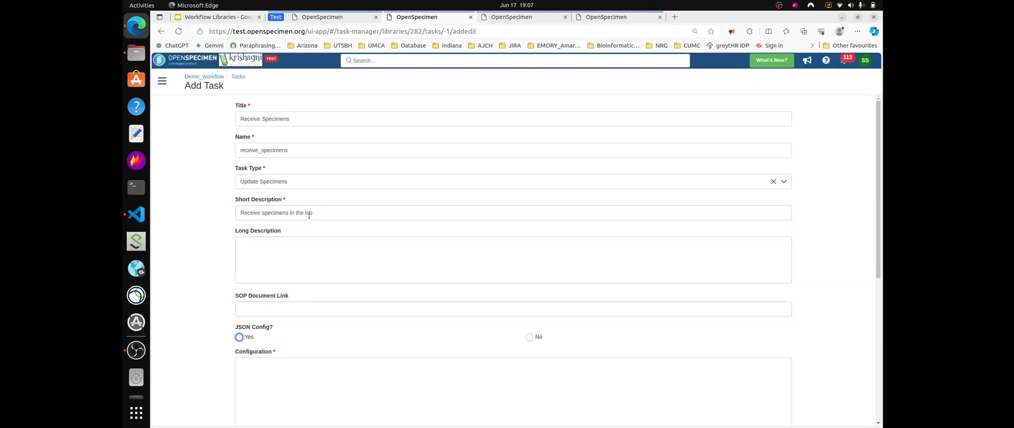
{"action": "key", "text": "Right"}
{"action": "key", "text": "Tab"}
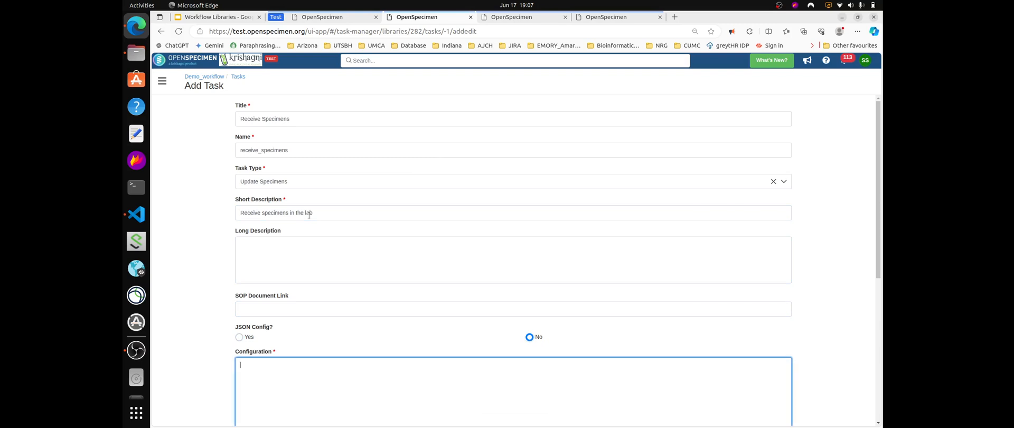
{"action": "scroll", "coordinate": [305, 258], "scroll_direction": "down", "scroll_amount": 3}
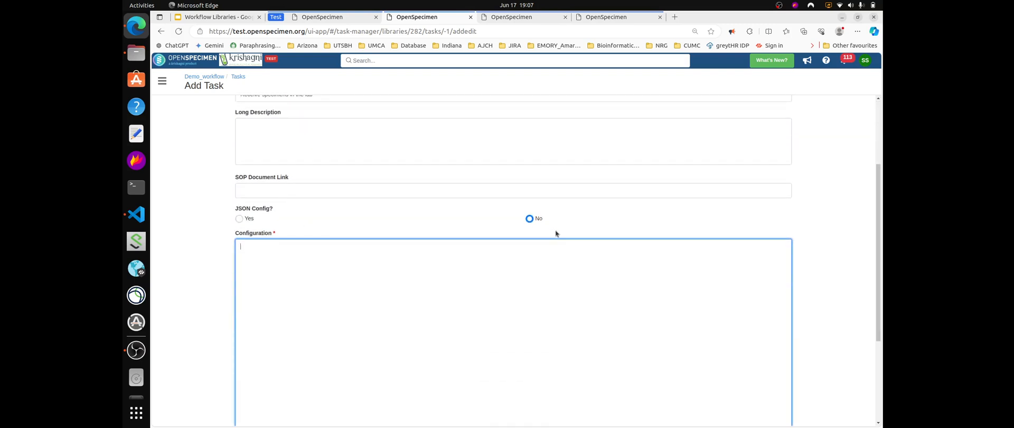
{"action": "scroll", "coordinate": [362, 267], "scroll_direction": "down", "scroll_amount": 1}
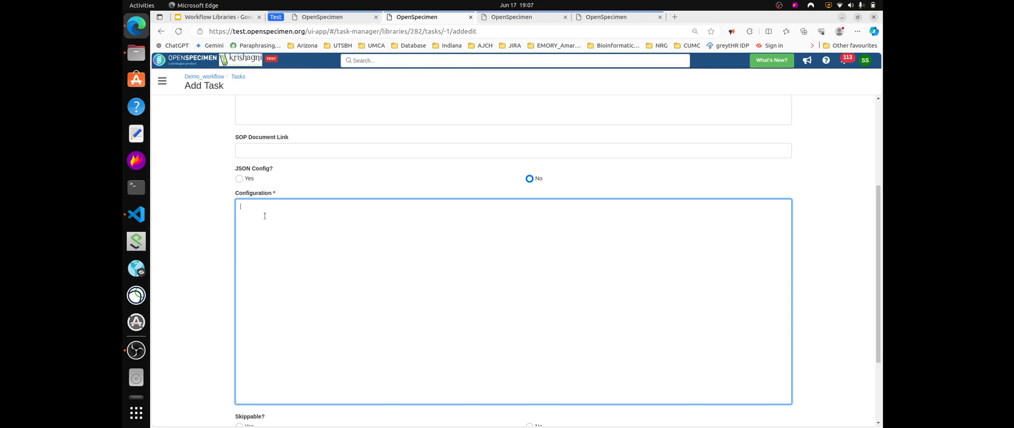
- Copy the entire contents of receive-specimens.js in Visual Studio Code, paste them into the OpenSpecimen task's Configuration and review the pasted code
{"action": "key", "text": "alt+Tab"}
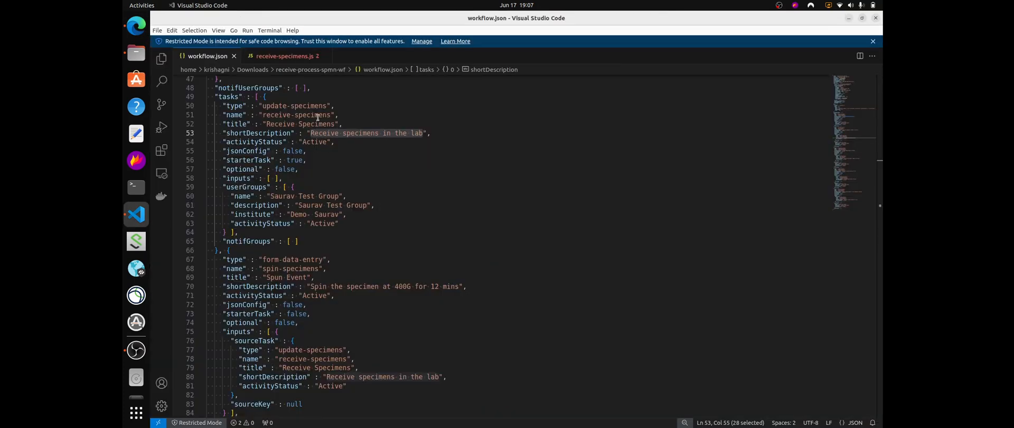
{"action": "left_click", "coordinate": [296, 56]}
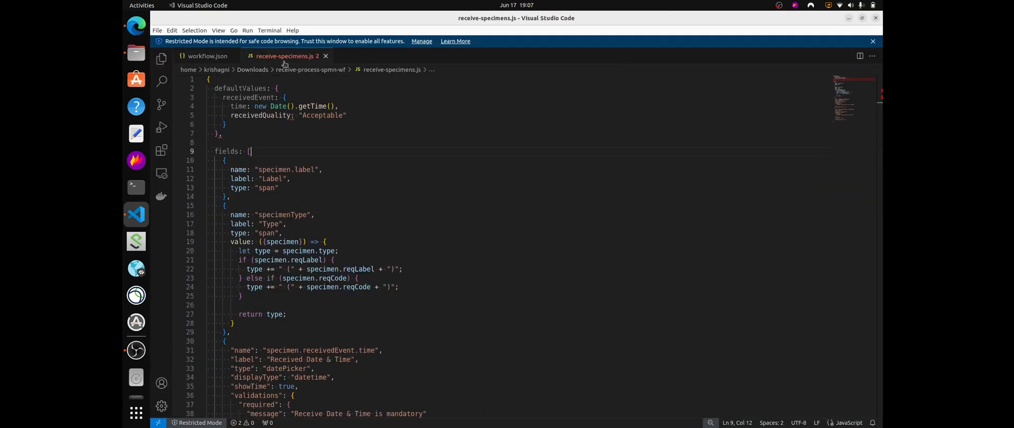
{"action": "key", "text": "ctrl+a"}
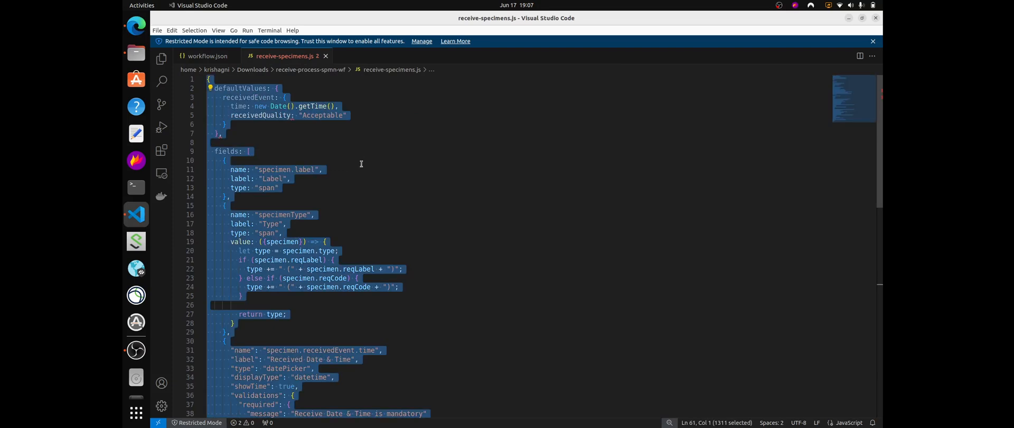
{"action": "key", "text": "alt+Tab"}
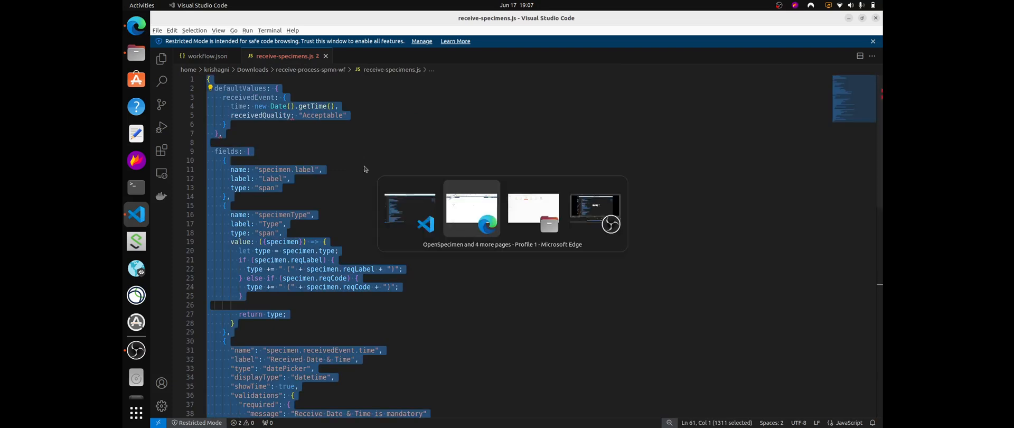
{"action": "key", "text": "ctrl+v"}
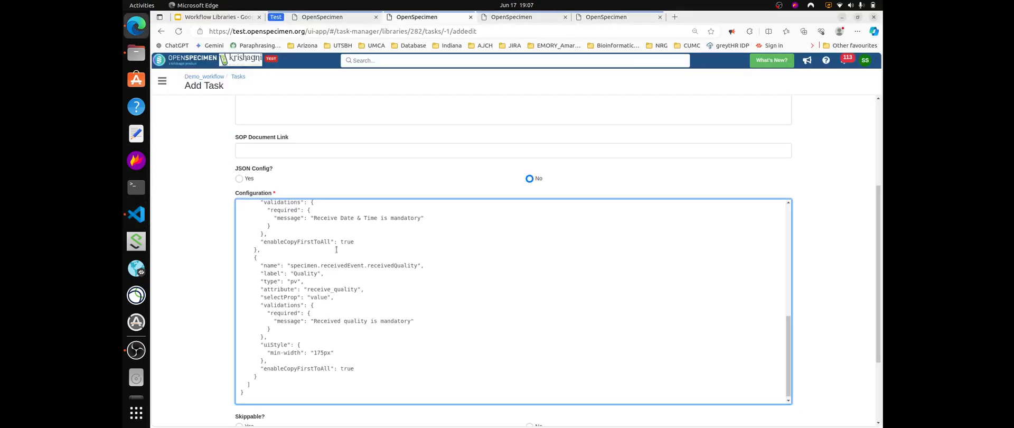
{"action": "scroll", "coordinate": [337, 250], "scroll_direction": "down", "scroll_amount": 2}
{"action": "scroll", "coordinate": [317, 238], "scroll_direction": "up", "scroll_amount": 6}
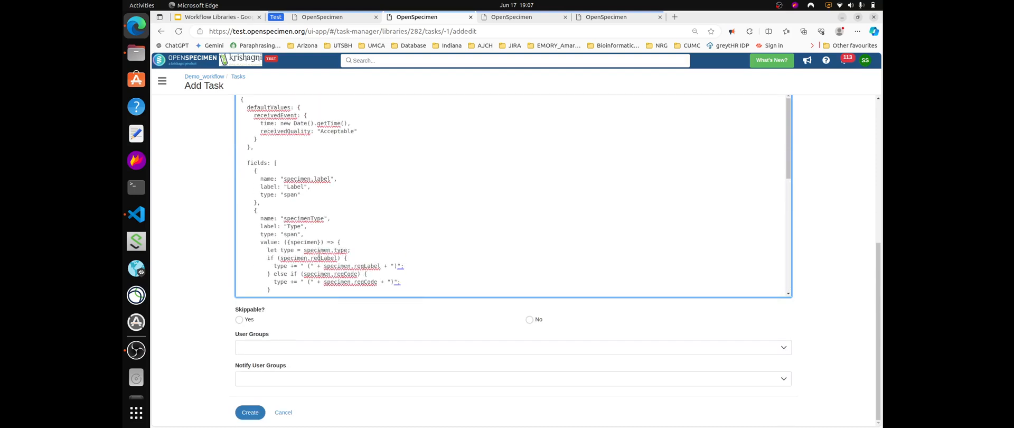
{"action": "scroll", "coordinate": [307, 231], "scroll_direction": "up", "scroll_amount": 3}
{"action": "scroll", "coordinate": [304, 237], "scroll_direction": "down", "scroll_amount": 6}
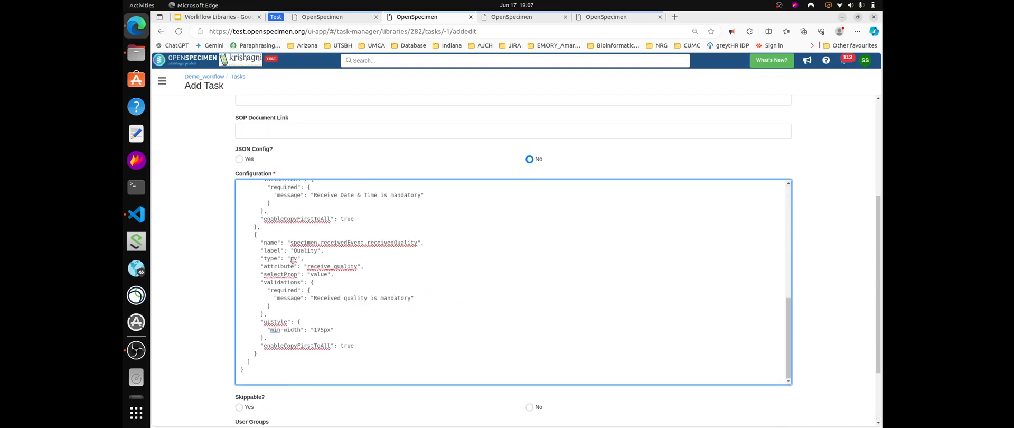
{"action": "scroll", "coordinate": [232, 280], "scroll_direction": "down", "scroll_amount": 3}
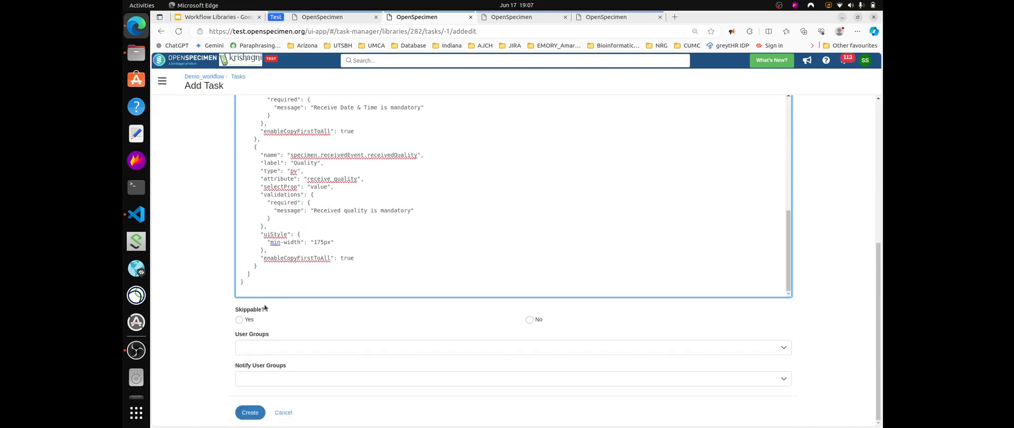
- Set Skippable to No and create the Receive Specimens task
{"action": "key", "text": "Tab"}
{"action": "key", "text": "Right"}
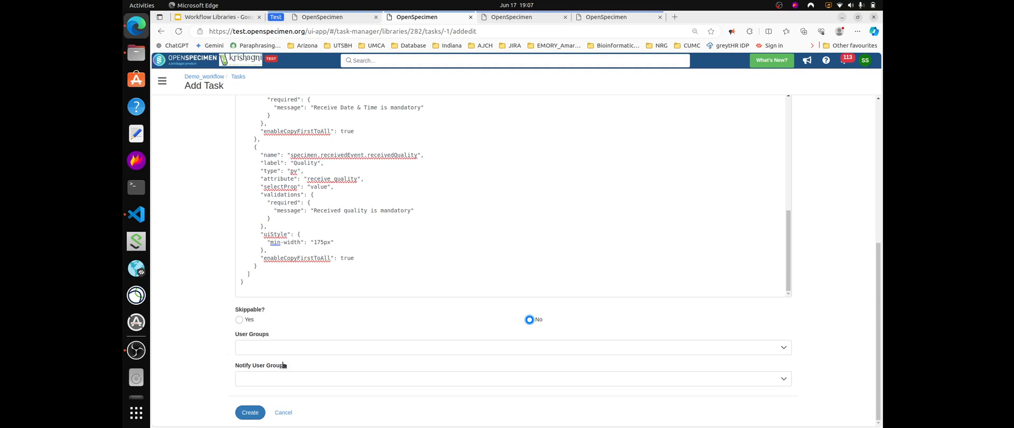
{"action": "left_click", "coordinate": [250, 412]}
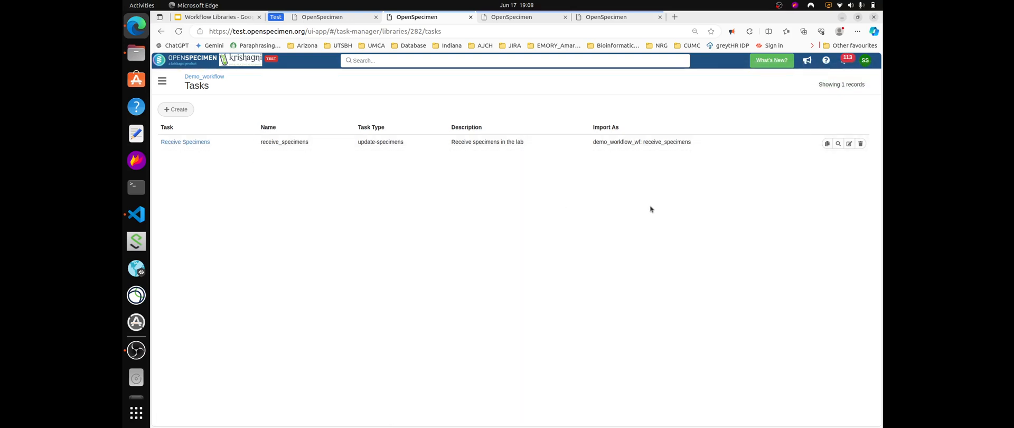
- Copy the Receive Specimens task's Import As reference and add it in Visual Studio Code as an "import" entry after notifGroups in workflow.json's first task
{"action": "left_click", "coordinate": [827, 144]}
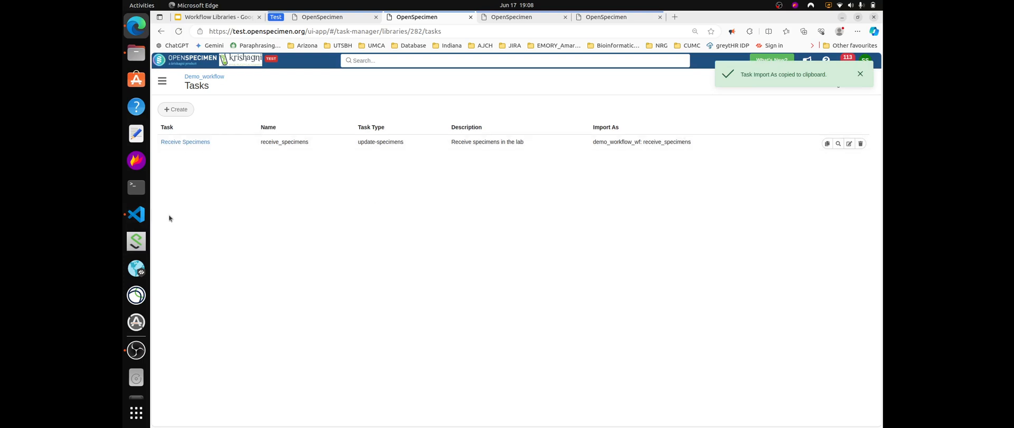
{"action": "left_click", "coordinate": [137, 217]}
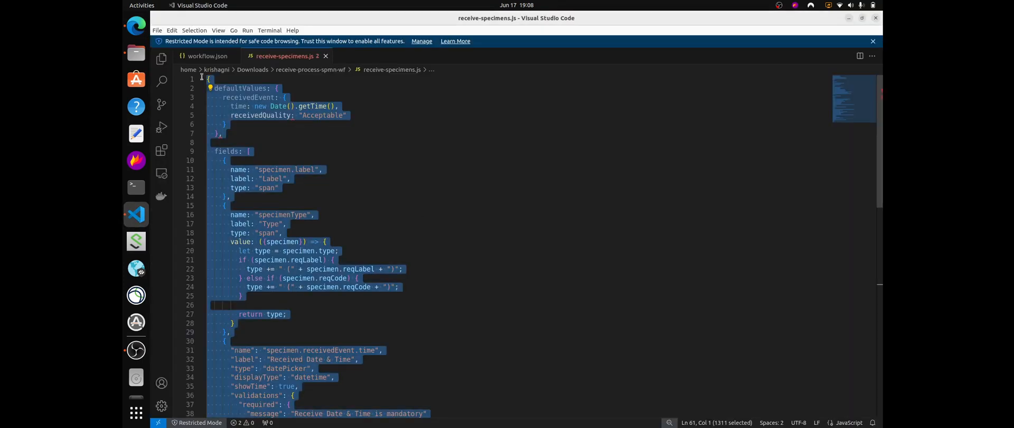
{"action": "left_click", "coordinate": [206, 56]}
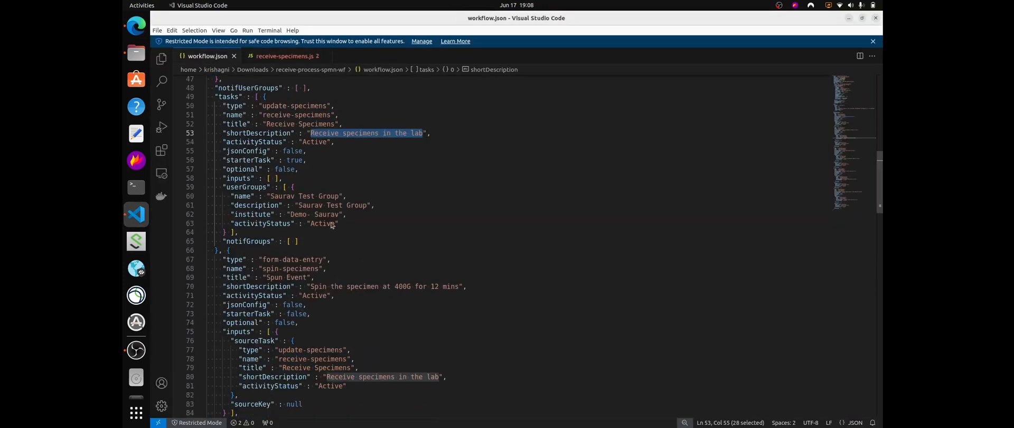
{"action": "left_click", "coordinate": [323, 245]}
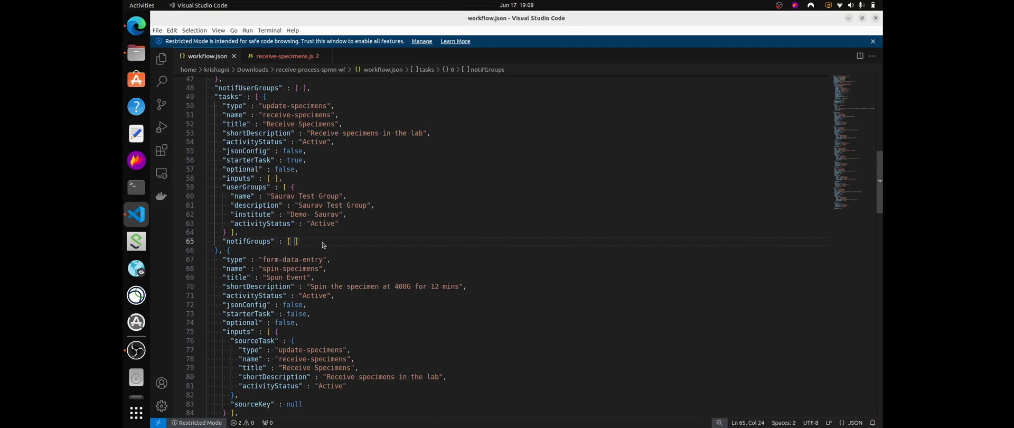
{"action": "type", "text": ","}
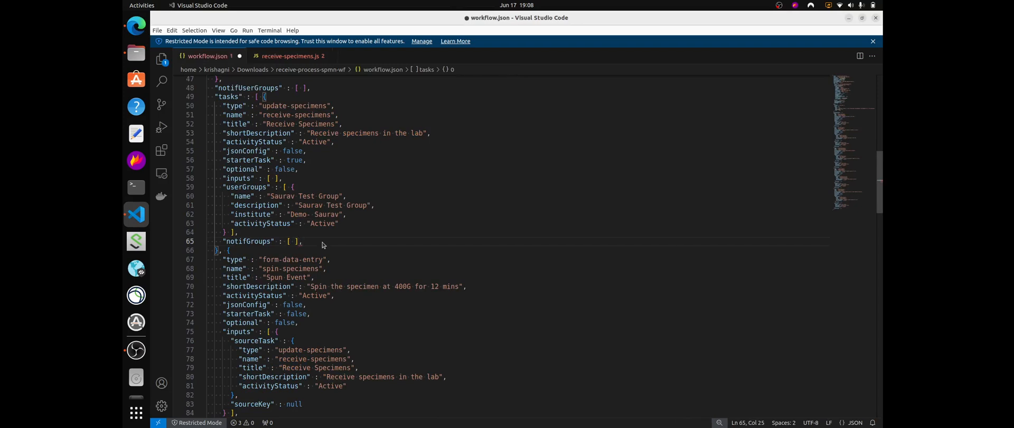
{"action": "key", "text": "Return"}
{"action": "type", "text": "\""}
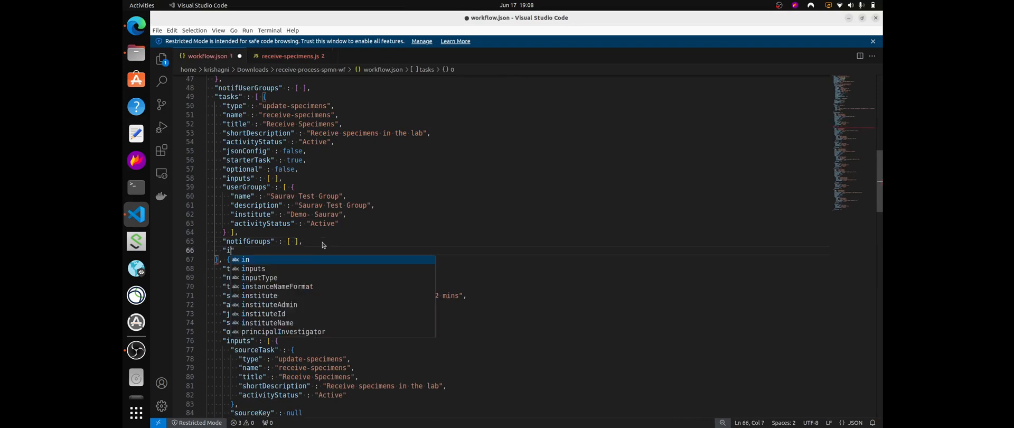
{"action": "type", "text": "import"}
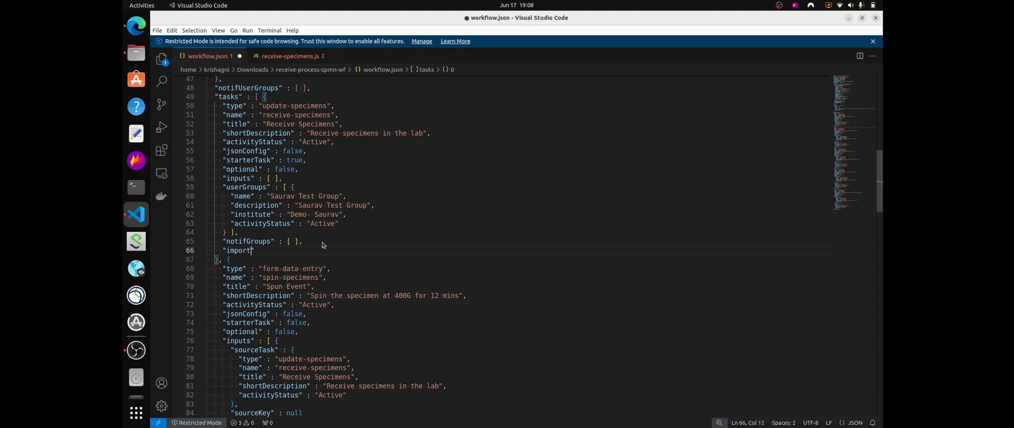
{"action": "type", "text": "\""}
{"action": "key", "text": "ctrl+v"}
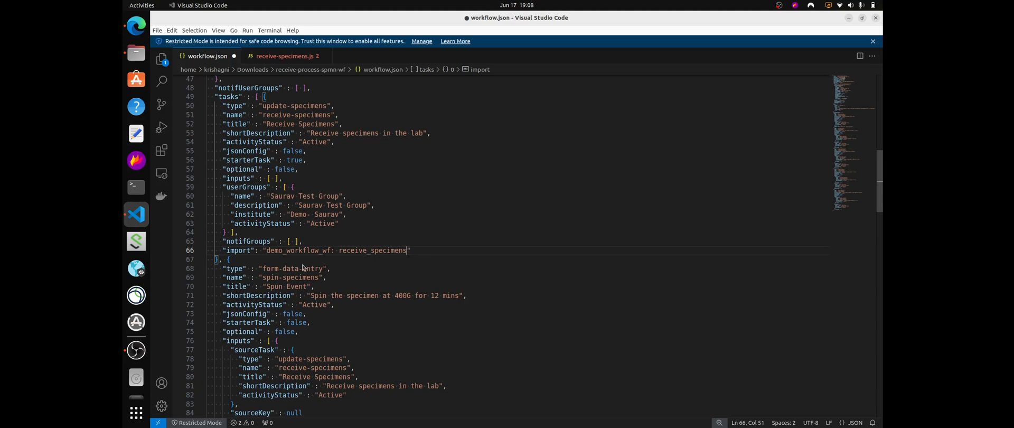
- Examine the library name and task name that make up the import value in workflow.json
{"action": "left_click_drag", "start_coordinate": [267, 252], "coordinate": [408, 255]}
{"action": "left_click", "coordinate": [423, 257]}
{"action": "scroll", "coordinate": [423, 256], "scroll_direction": "up", "scroll_amount": 1}
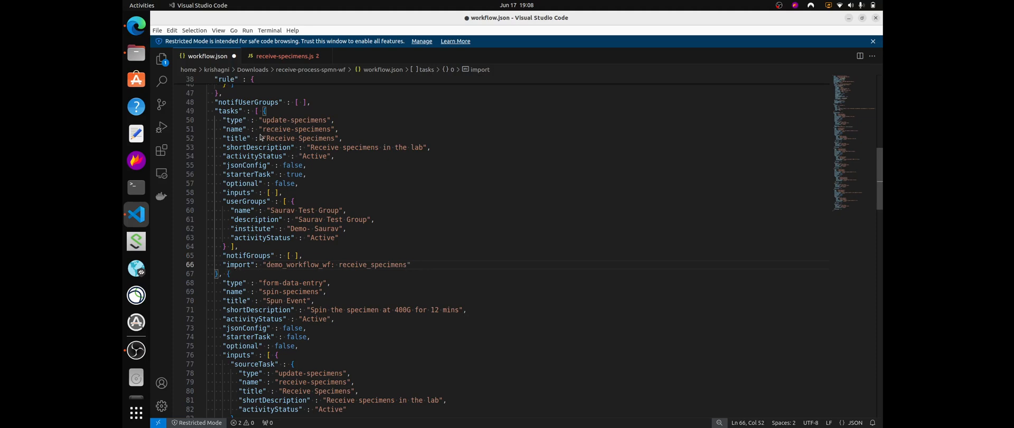
{"action": "double_click", "coordinate": [302, 265]}
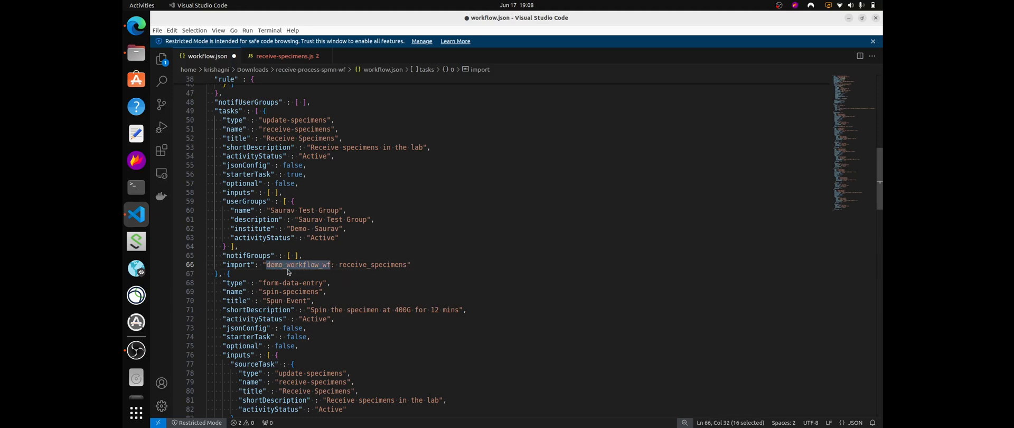
{"action": "left_click", "coordinate": [340, 265]}
{"action": "left_click", "coordinate": [407, 266], "text": "shift"}
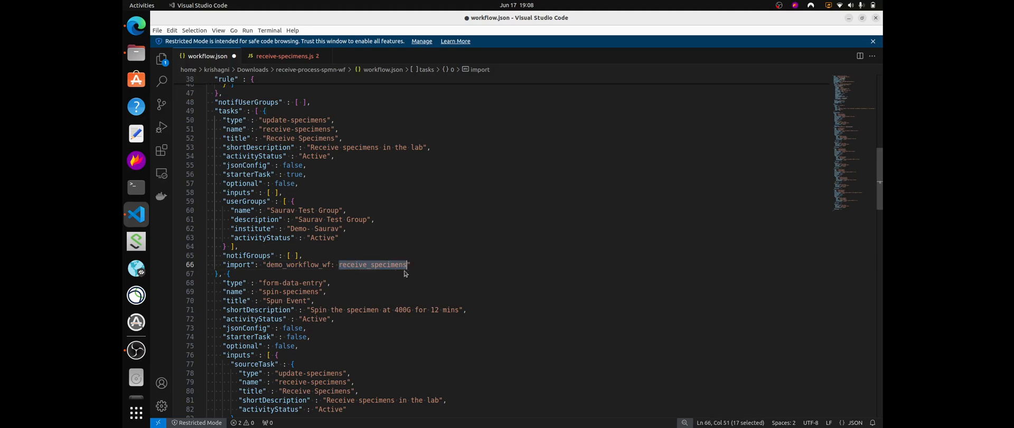
{"action": "left_click", "coordinate": [422, 268]}
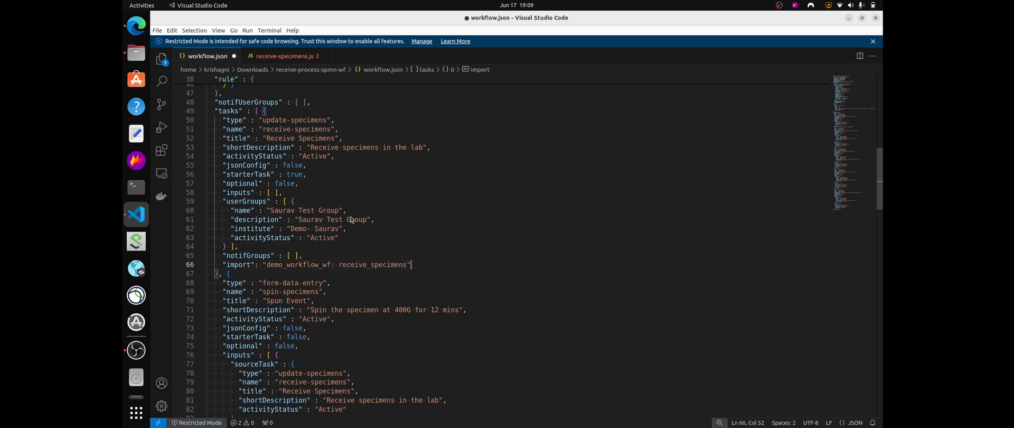
- Find the spin-specimens task in workflow.json and copy its title "Spun Event"
{"action": "scroll", "coordinate": [372, 248], "scroll_direction": "down", "scroll_amount": 2}
{"action": "scroll", "coordinate": [330, 254], "scroll_direction": "down", "scroll_amount": 3}
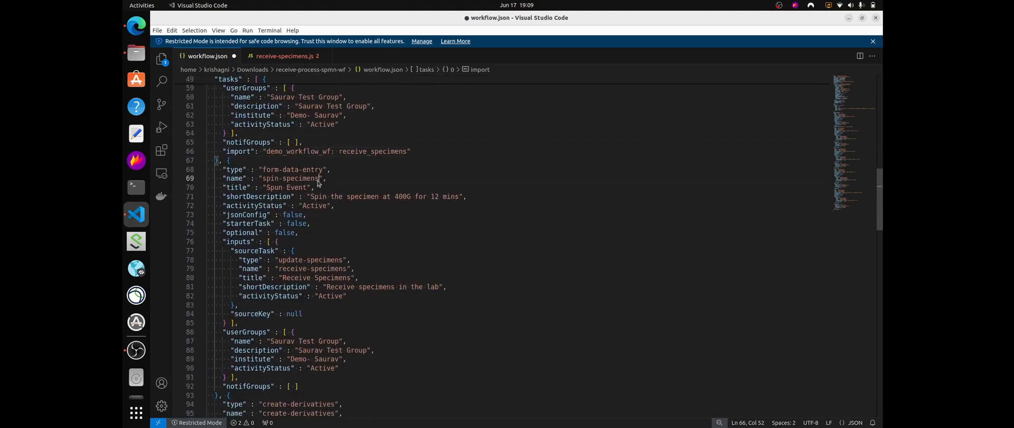
{"action": "left_click_drag", "start_coordinate": [319, 179], "coordinate": [263, 179]}
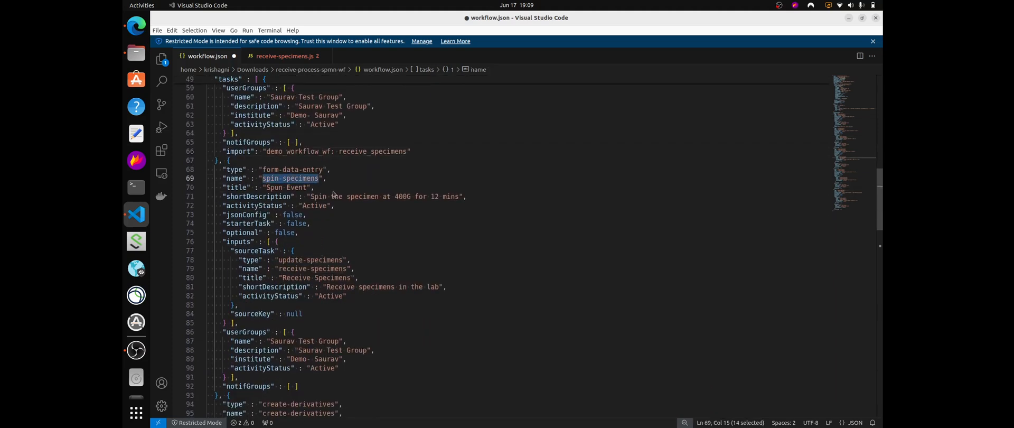
{"action": "left_click", "coordinate": [309, 188]}
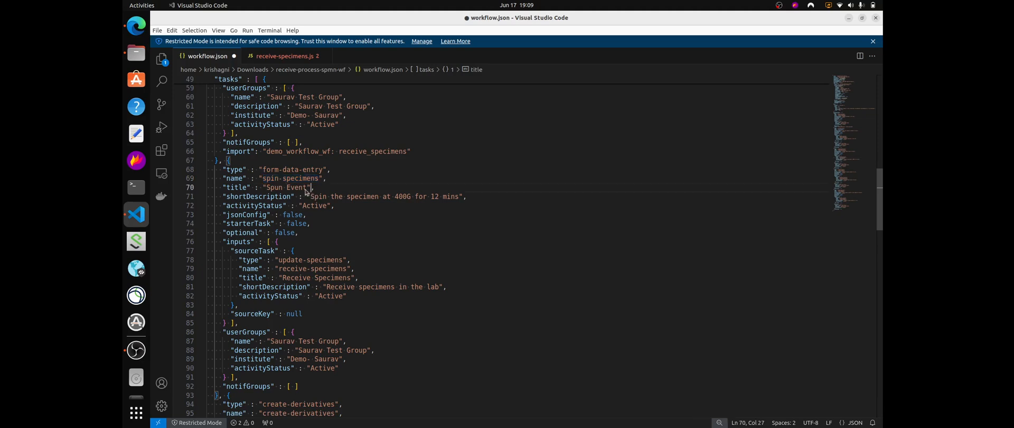
{"action": "left_click", "coordinate": [266, 188], "text": "shift"}
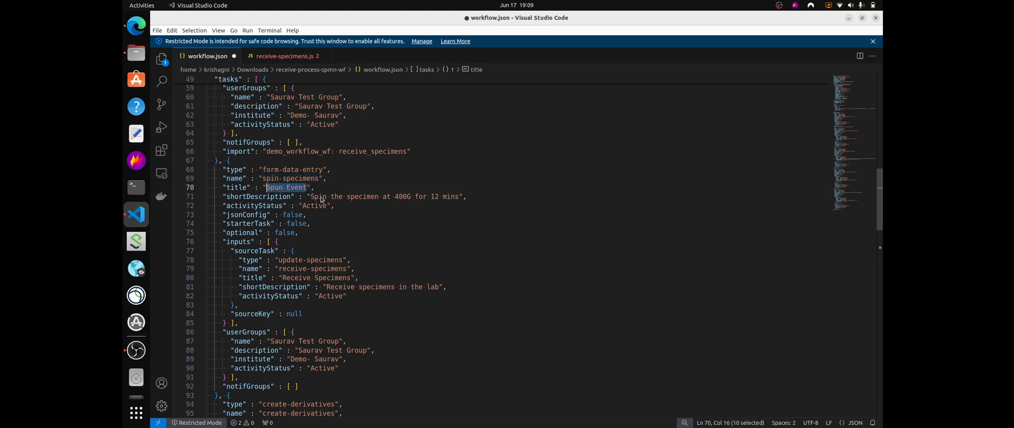
- Switch to OpenSpecimen in the browser, start a new task in the Demo_workflow library and paste "Spun Event" as its title
{"action": "key", "text": "alt+Tab"}
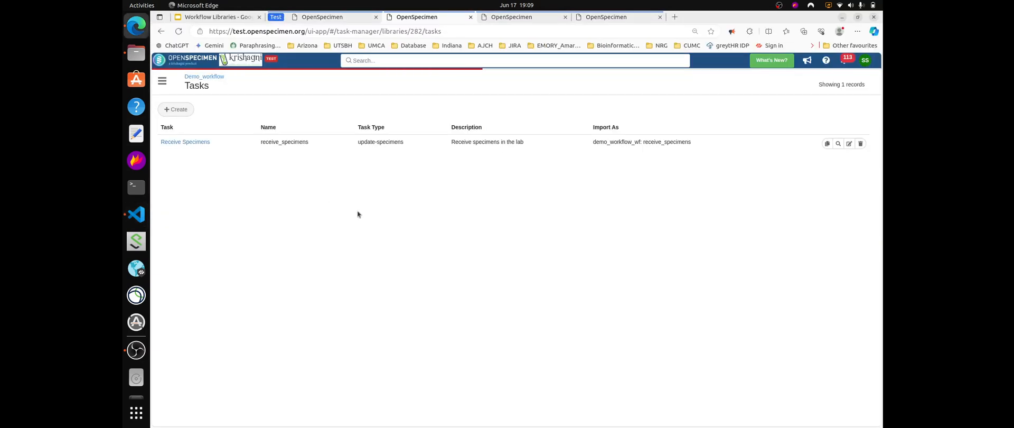
{"action": "left_click", "coordinate": [174, 108]}
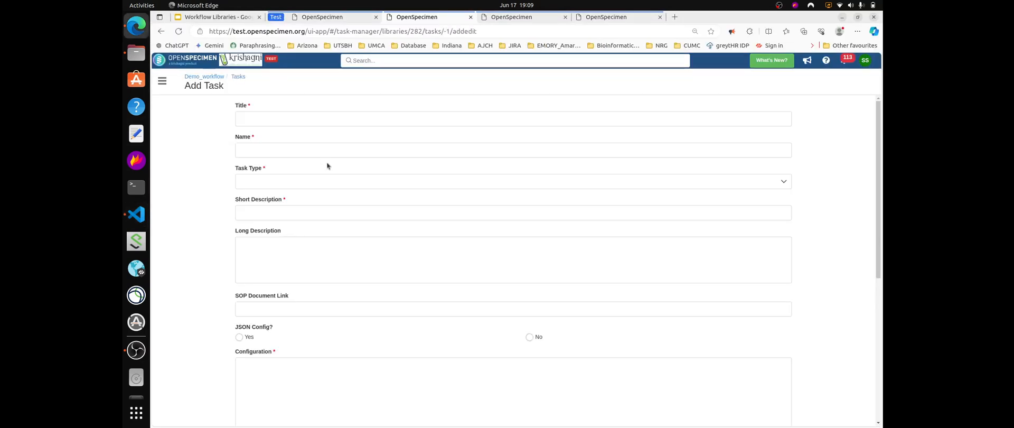
{"action": "left_click", "coordinate": [275, 122]}
{"action": "key", "text": "ctrl+v"}
{"action": "key", "text": "Tab"}
{"action": "key", "text": "Tab"}
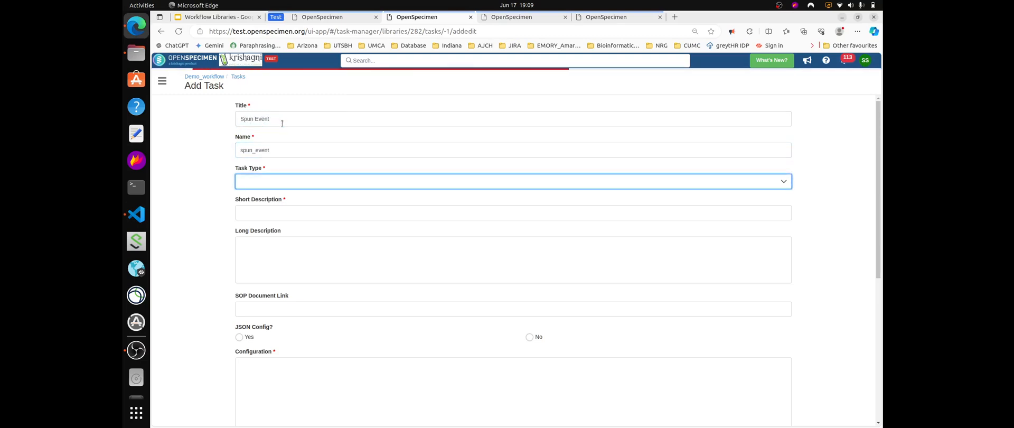
- Set the Spun Event task's type to Form Data Entry
{"action": "left_click", "coordinate": [280, 183]}
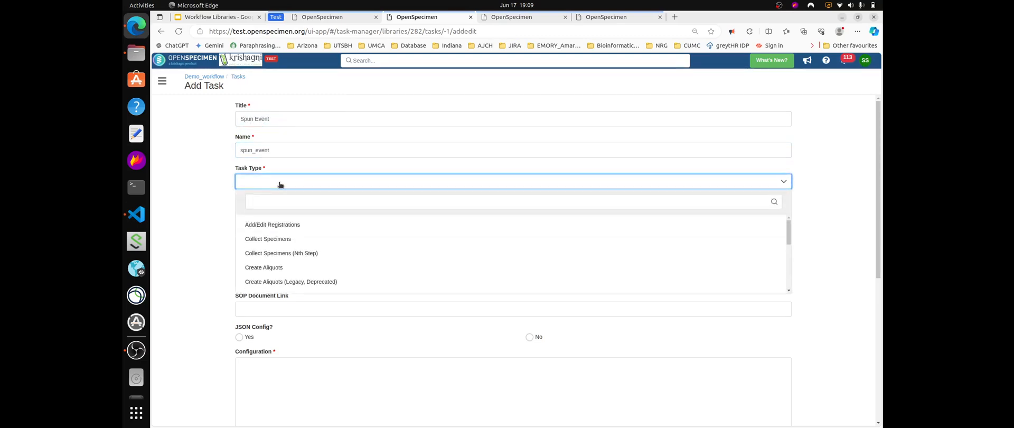
{"action": "type", "text": "form"}
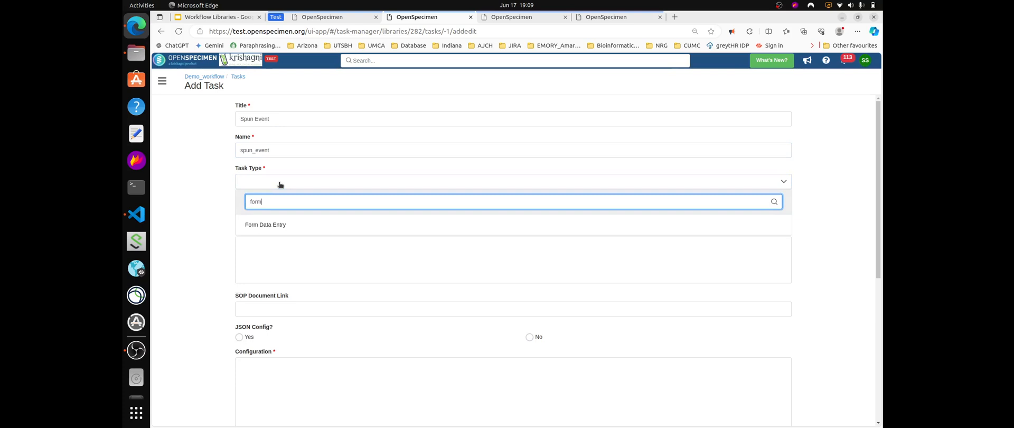
{"action": "key", "text": "Return"}
- Copy the spin-specimens shortDescription "Spin the specimen at 400G for 12 mins" from workflow.json into the task's Short Description and set JSON Config to No
{"action": "key", "text": "alt+Tab"}
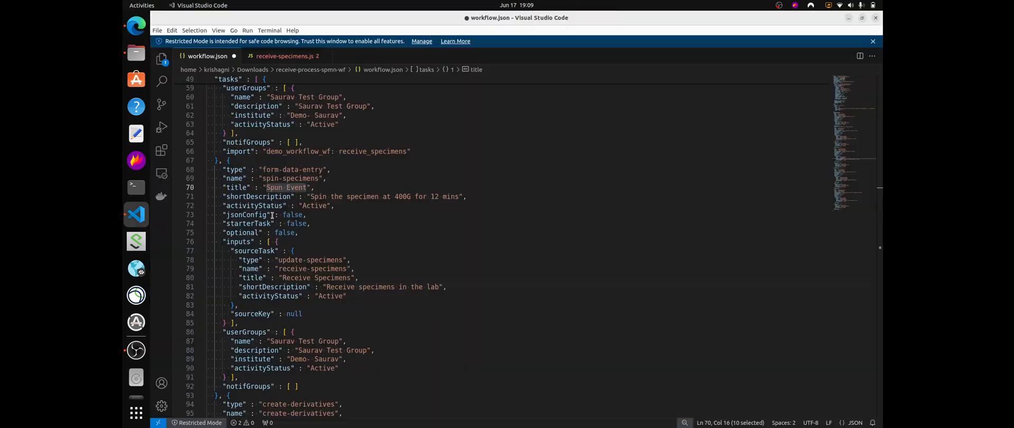
{"action": "left_click", "coordinate": [311, 195]}
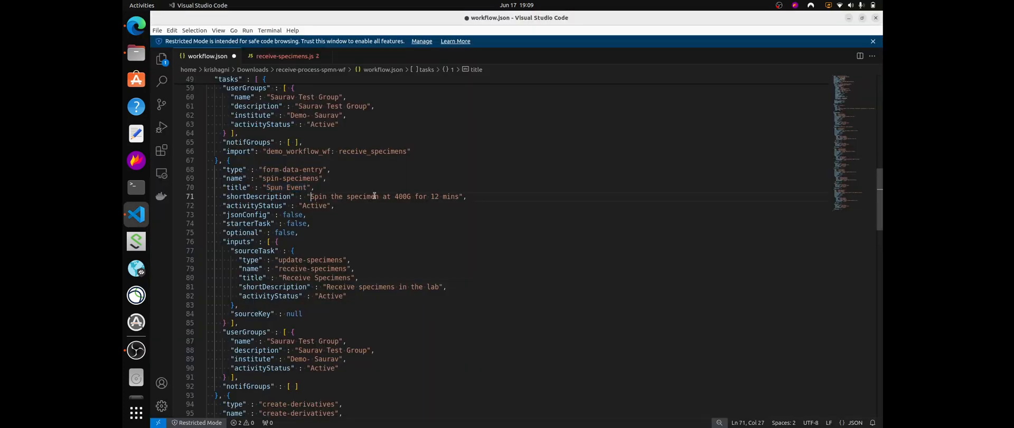
{"action": "left_click", "coordinate": [457, 197], "text": "shift"}
{"action": "key", "text": "ctrl+c"}
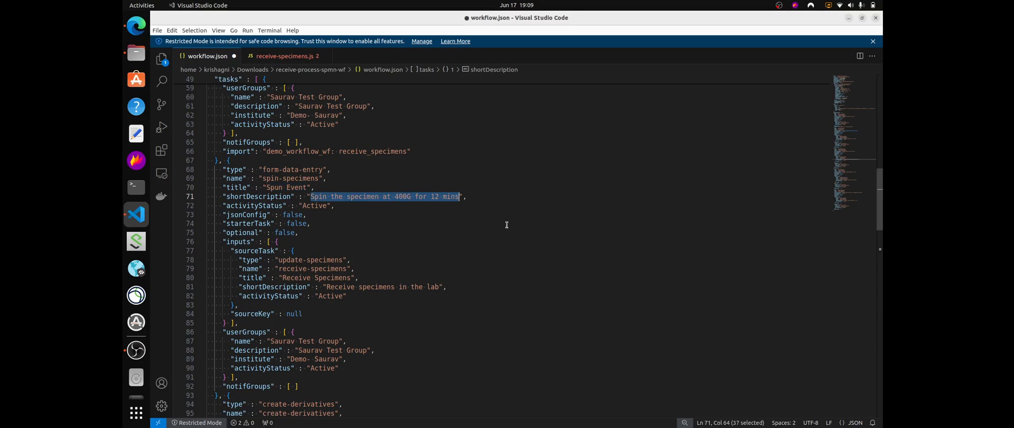
{"action": "key", "text": "alt+Tab"}
{"action": "key", "text": "ctrl+v"}
{"action": "key", "text": "Tab"}
{"action": "key", "text": "Tab"}
{"action": "key", "text": "Tab"}
{"action": "key", "text": "Tab"}
{"action": "key", "text": "Tab"}
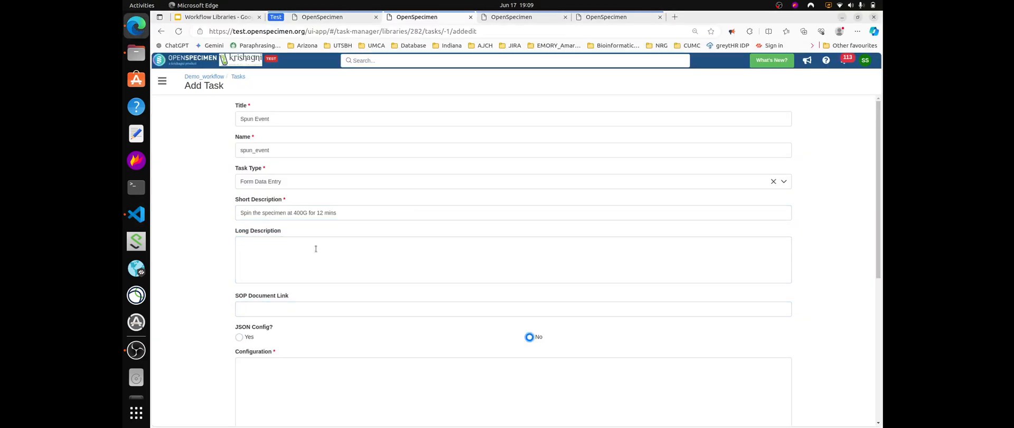
- Open spin-specimens.js from the receive-process-spmn-wf folder in Visual Studio Code and copy its entire code
{"action": "key", "text": "alt+Tab"}
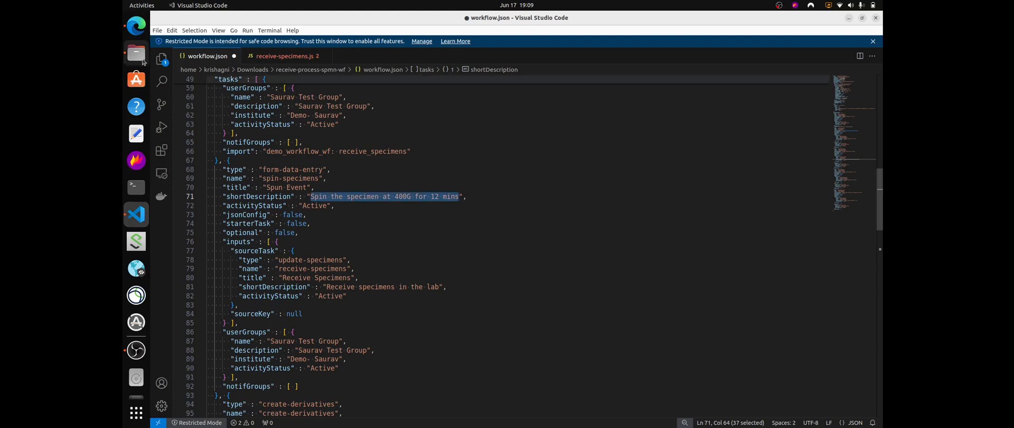
{"action": "key", "text": "alt+Tab"}
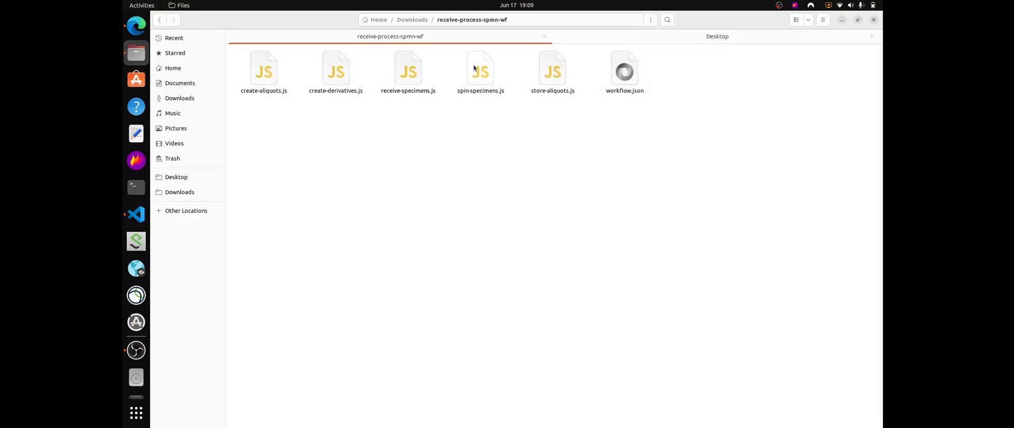
{"action": "left_click", "coordinate": [478, 66]}
{"action": "right_click", "coordinate": [478, 66]}
{"action": "left_click", "coordinate": [496, 72]}
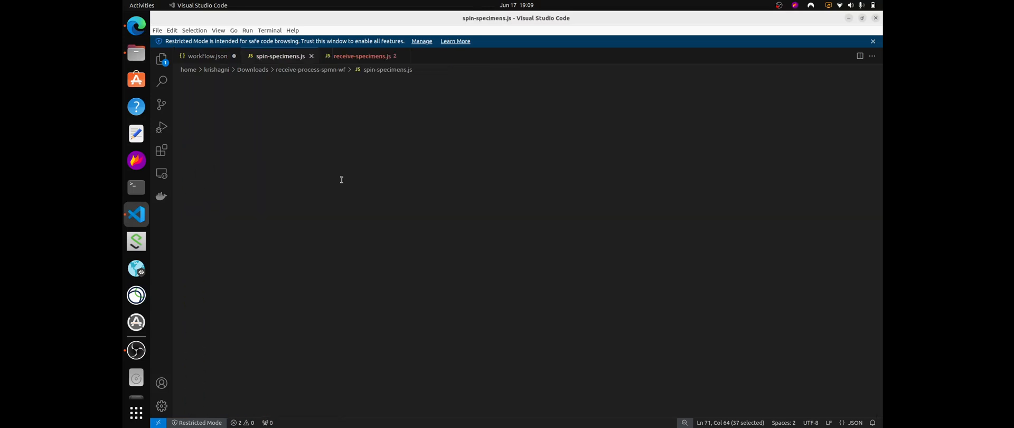
{"action": "key", "text": "ctrl+a"}
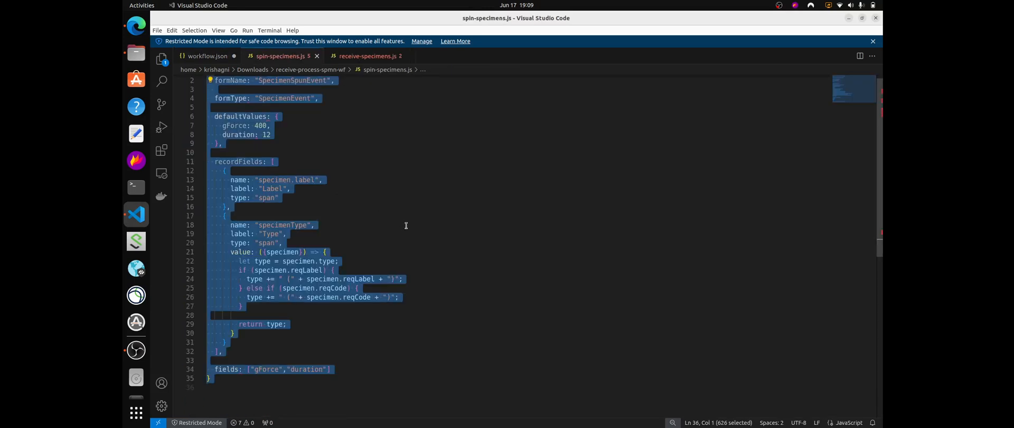
{"action": "left_click", "coordinate": [406, 226]}
{"action": "key", "text": "ctrl+a"}
- Switch back to OpenSpecimen and paste the spin-specimens.js code as the Spun Event task's configuration
{"action": "key", "text": "alt+Tab"}
{"action": "key", "text": "alt+Tab"}
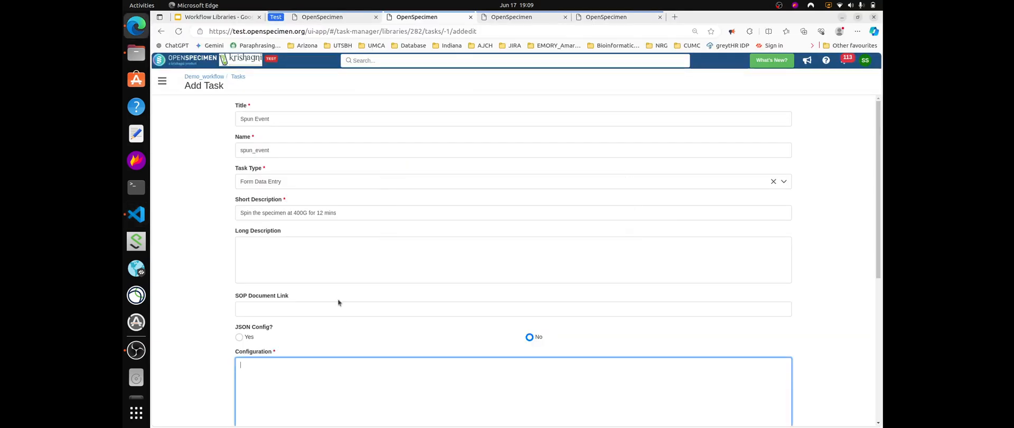
{"action": "scroll", "coordinate": [466, 235], "scroll_direction": "down", "scroll_amount": 5}
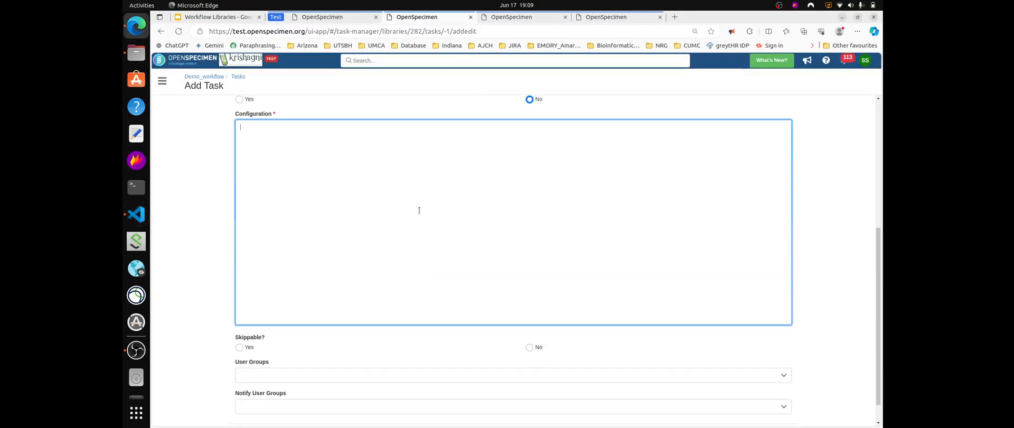
{"action": "key", "text": "ctrl+v"}
- Set Skippable to No and create the Spun Event task
{"action": "key", "text": "Tab"}
{"action": "key", "text": "Right"}
{"action": "key", "text": "Tab"}
{"action": "key", "text": "Tab"}
{"action": "key", "text": "Tab"}
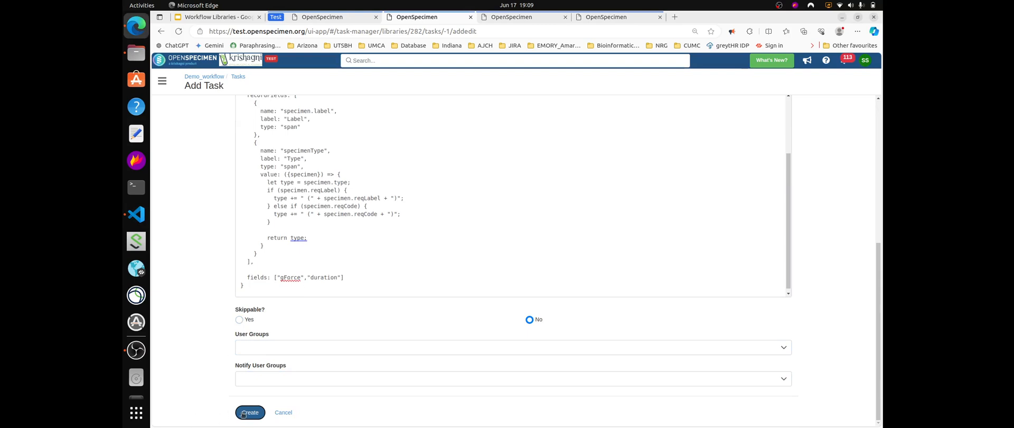
{"action": "left_click", "coordinate": [237, 414]}
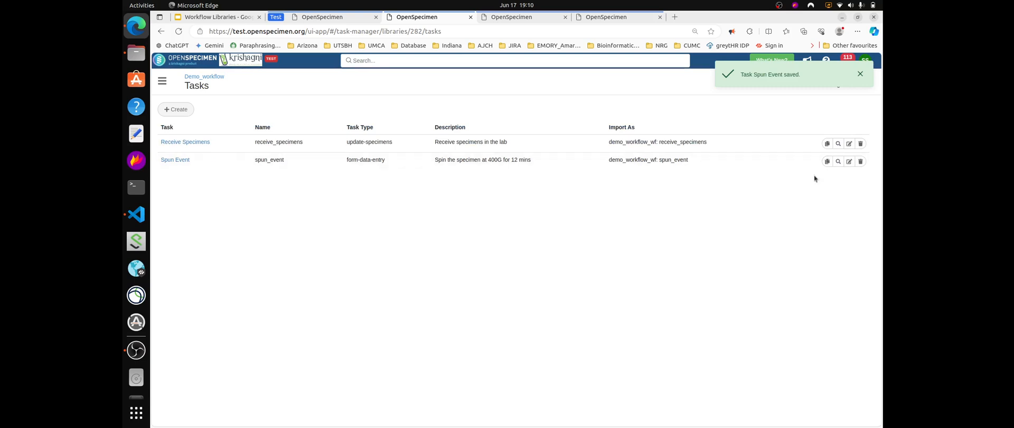
- Copy the Spun Event task's Import As reference and switch to workflow.json in Visual Studio Code
{"action": "left_click", "coordinate": [828, 161]}
{"action": "key", "text": "alt+Tab"}
{"action": "left_click", "coordinate": [216, 56]}
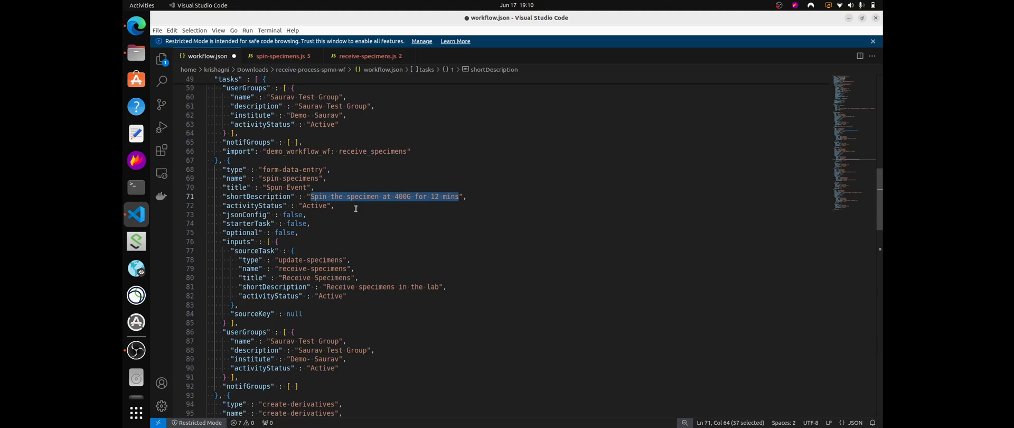
- Add an "import" entry with the value "demo_workflow_wf: spun_event" after notifGroups in the spin-specimens task of workflow.json
{"action": "left_click", "coordinate": [381, 224]}
{"action": "scroll", "coordinate": [412, 244], "scroll_direction": "down", "scroll_amount": 2}
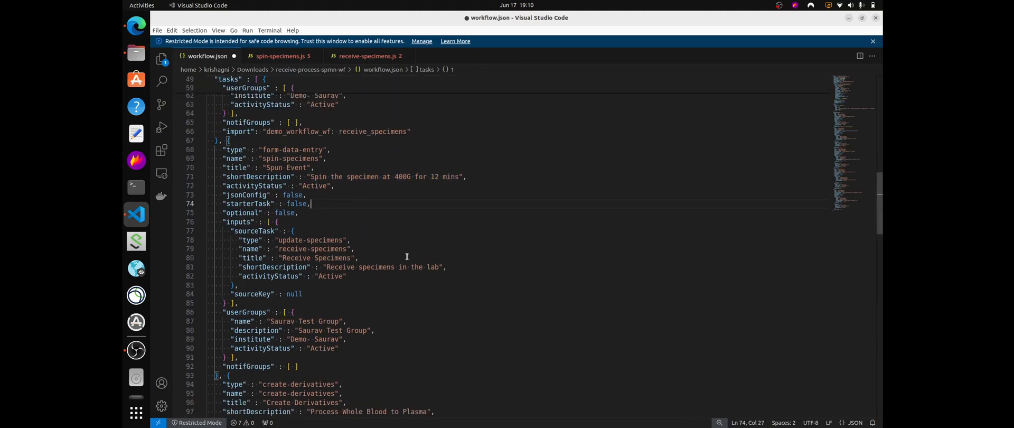
{"action": "scroll", "coordinate": [359, 256], "scroll_direction": "down", "scroll_amount": 3}
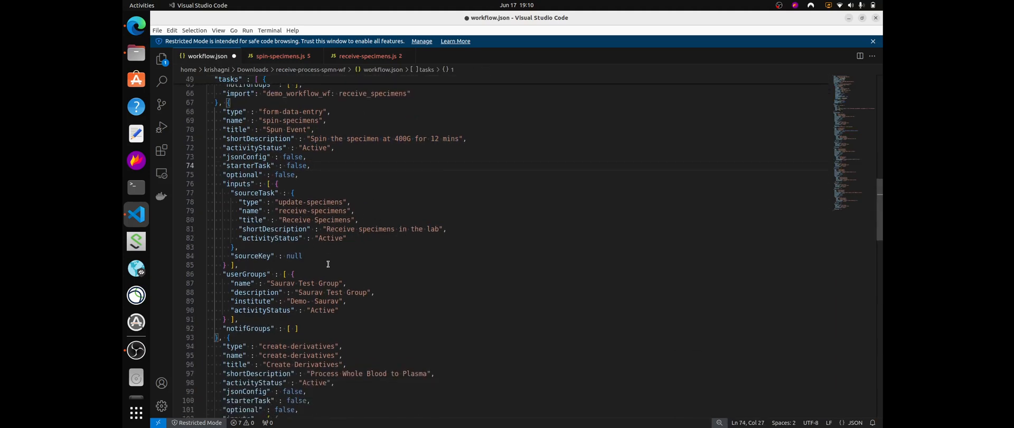
{"action": "scroll", "coordinate": [310, 286], "scroll_direction": "down", "scroll_amount": 1}
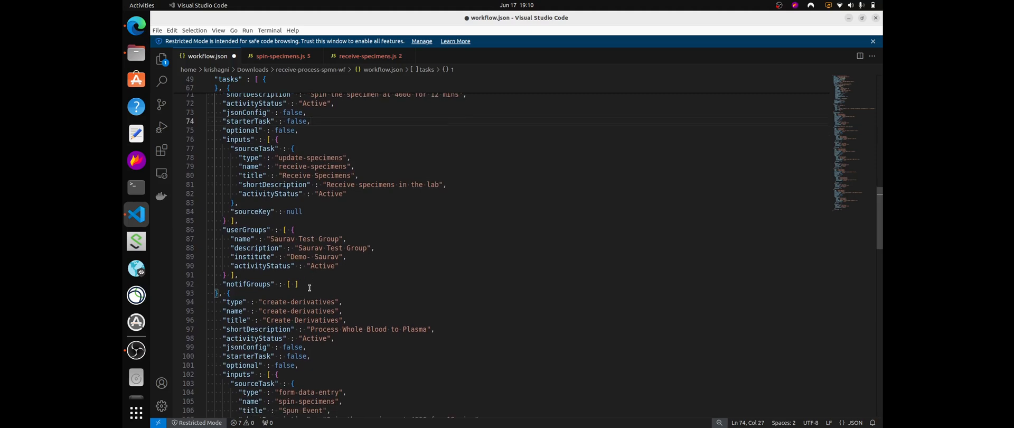
{"action": "scroll", "coordinate": [312, 267], "scroll_direction": "down", "scroll_amount": 1}
{"action": "left_click", "coordinate": [313, 267]}
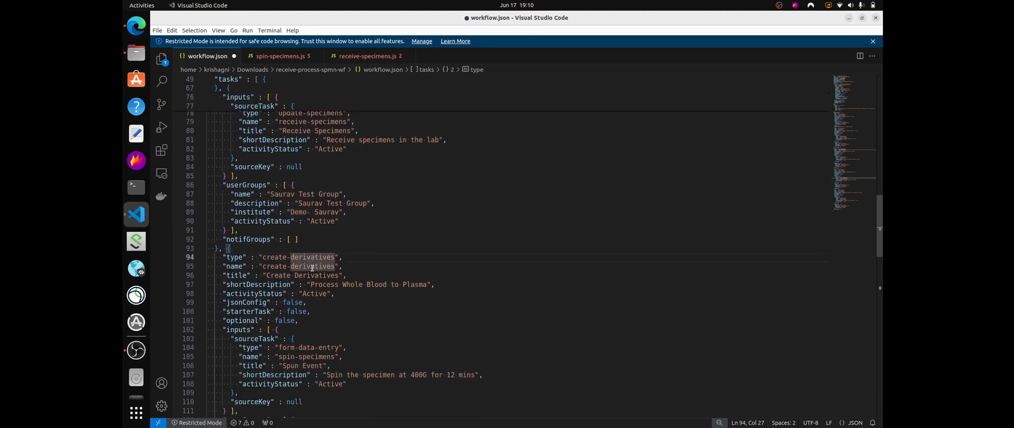
{"action": "left_click", "coordinate": [310, 239]}
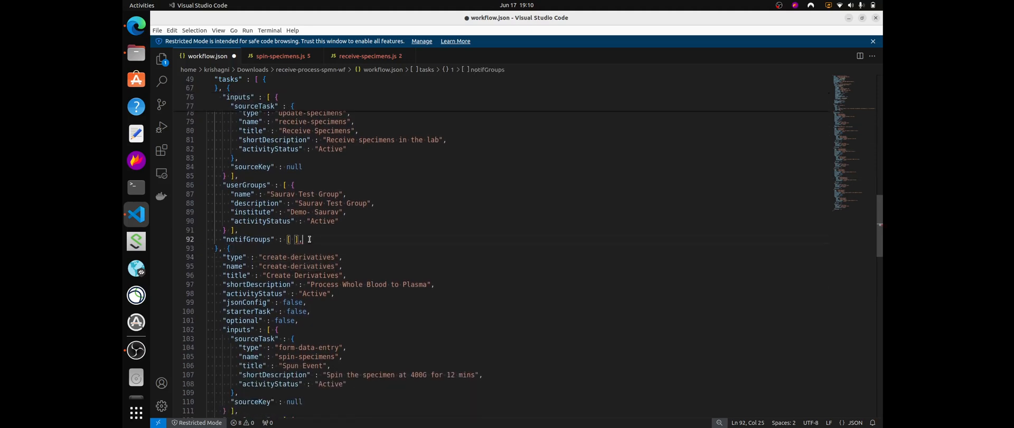
{"action": "key", "text": "Return"}
{"action": "type", "text": "\"import\""}
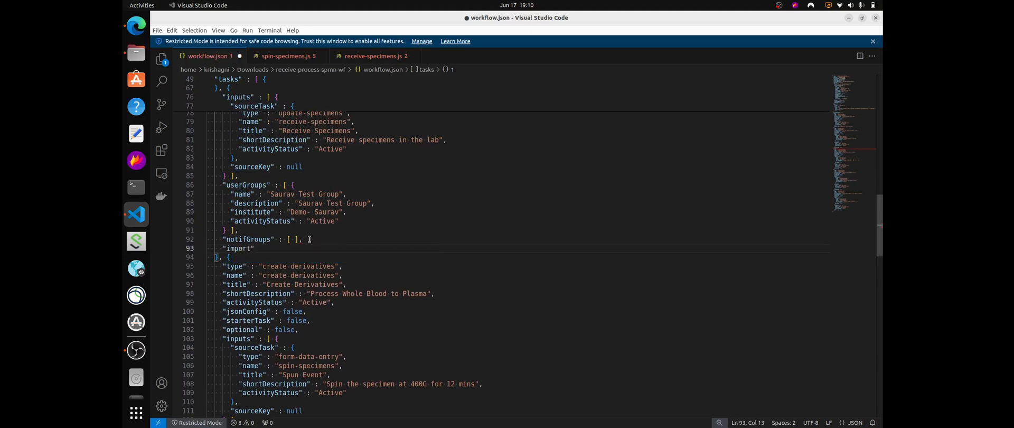
{"action": "type", "text": ": \"demo_workflow_wf: spun_event"}
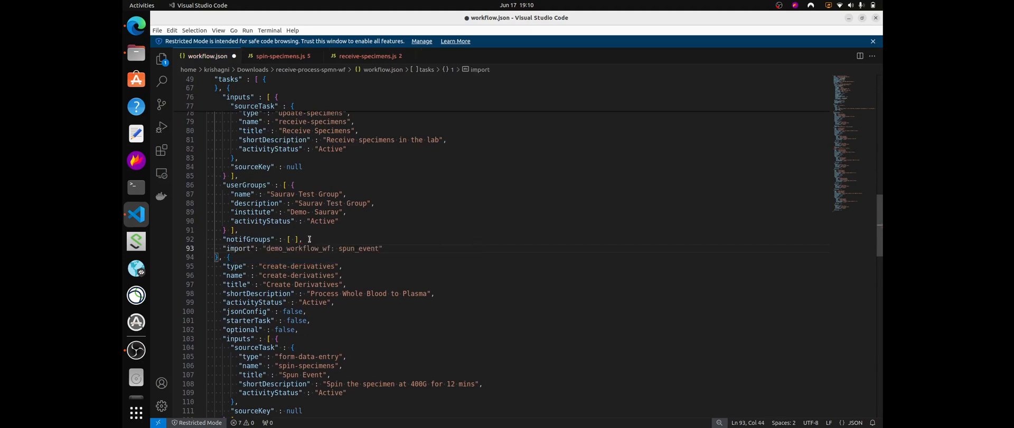
- Copy the title "Create Derivatives" from workflow.json and paste it as the title of a new task in OpenSpecimen's Demo_workflow library
{"action": "scroll", "coordinate": [323, 259], "scroll_direction": "down", "scroll_amount": 2}
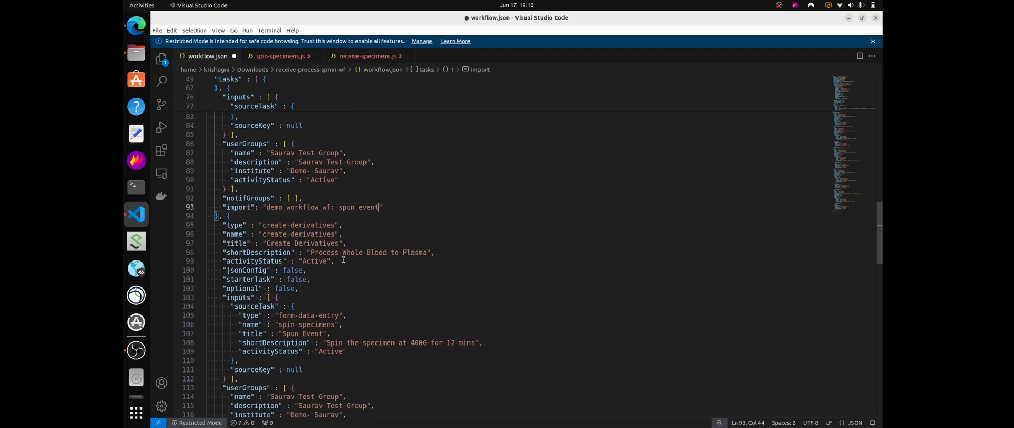
{"action": "left_click_drag", "start_coordinate": [339, 226], "coordinate": [267, 227]}
{"action": "key", "text": "alt+Tab"}
{"action": "left_click", "coordinate": [176, 110]}
{"action": "left_click", "coordinate": [290, 125]}
{"action": "key", "text": "ctrl+v"}
{"action": "key", "text": "Tab"}
{"action": "key", "text": "Tab"}
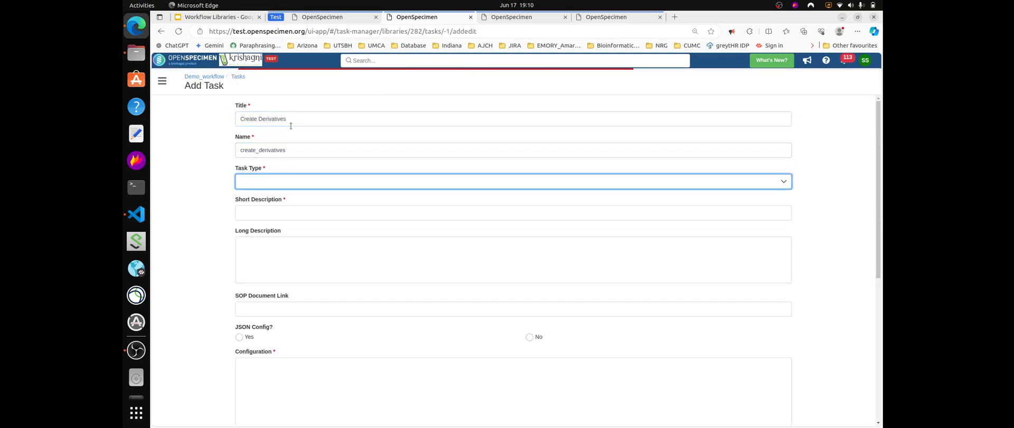
- Set the Create Derivatives task's type to Create Derived Specimens
{"action": "key", "text": "space"}
{"action": "type", "text": "Deriv"}
{"action": "key", "text": "Return"}
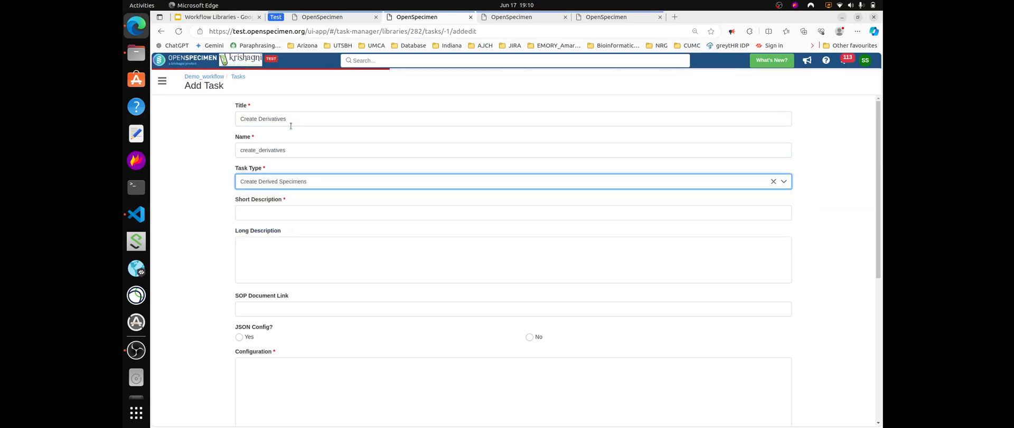
{"action": "key", "text": "Tab"}
- Copy the shortDescription "Process Whole Blood to Plasma" from workflow.json into the new task's Short Description and set JSON Config to No
{"action": "key", "text": "alt+Tab"}
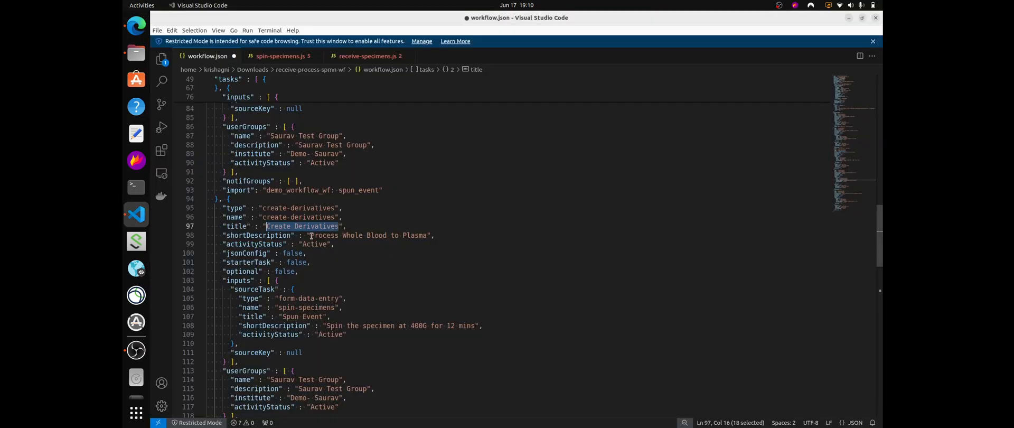
{"action": "left_click_drag", "start_coordinate": [311, 236], "coordinate": [429, 236]}
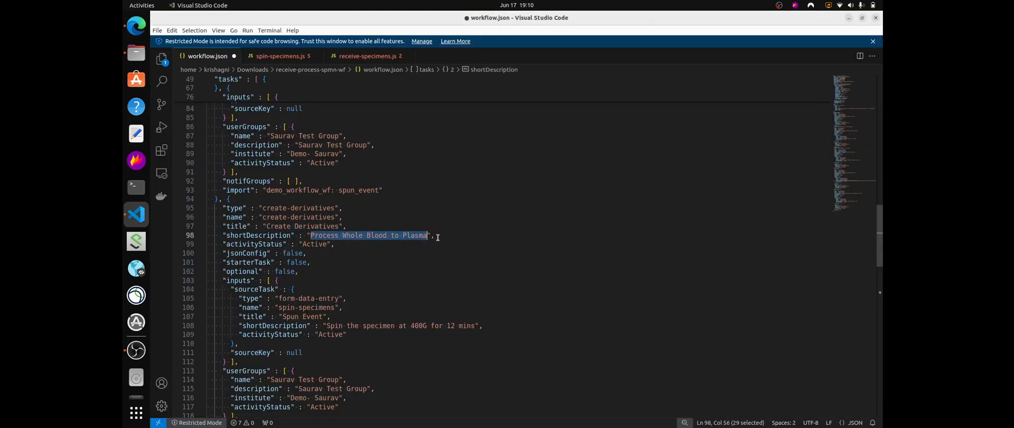
{"action": "key", "text": "ctrl+c"}
{"action": "key", "text": "alt+Tab"}
{"action": "key", "text": "ctrl+v"}
{"action": "key", "text": "Tab"}
{"action": "key", "text": "Tab"}
{"action": "key", "text": "Tab"}
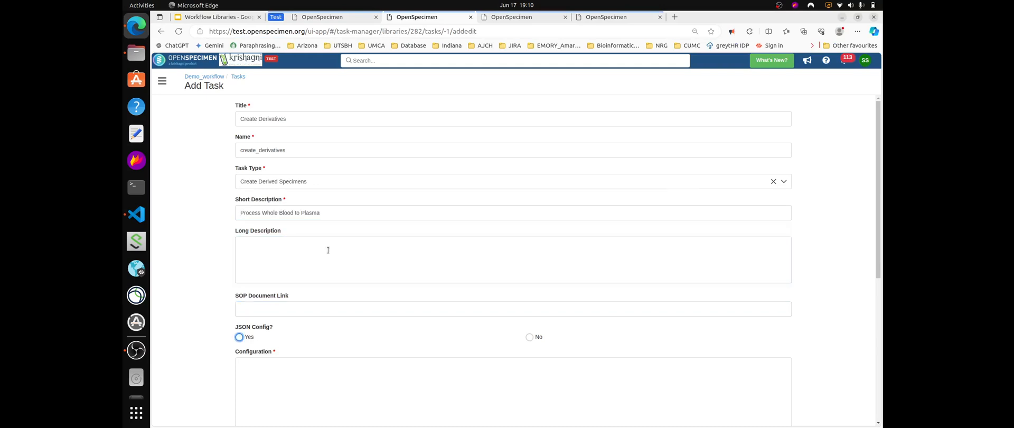
{"action": "key", "text": "Tab"}
- Open create-derivatives.js from the receive-process-spmn-wf folder in Visual Studio Code and copy its entire code
{"action": "key", "text": "alt+Tab"}
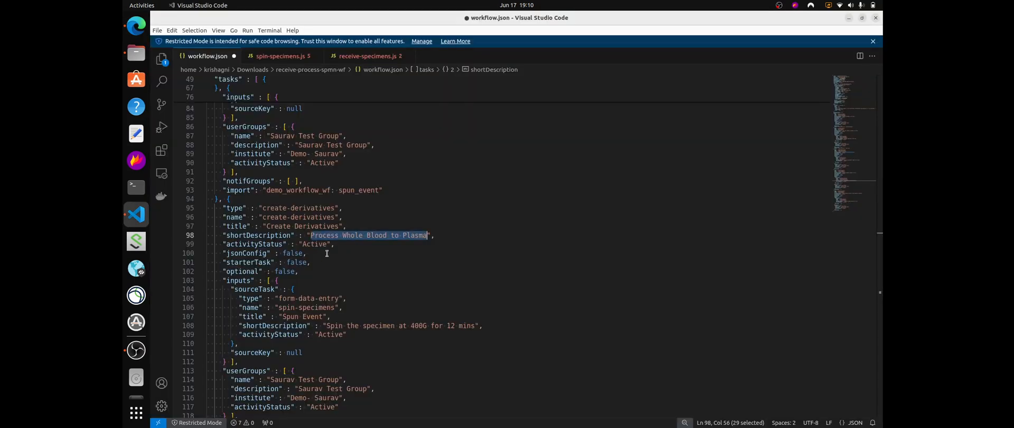
{"action": "scroll", "coordinate": [333, 255], "scroll_direction": "down", "scroll_amount": 1}
{"action": "scroll", "coordinate": [333, 256], "scroll_direction": "up", "scroll_amount": 1}
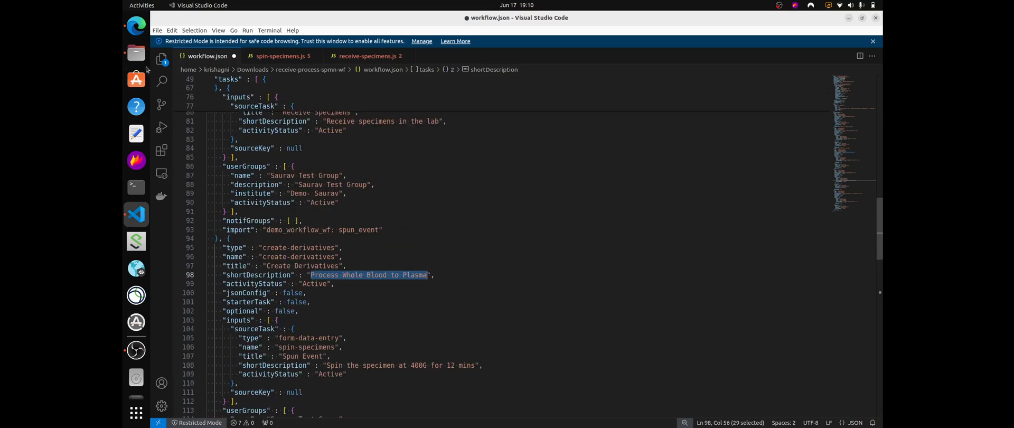
{"action": "left_click", "coordinate": [136, 53]}
{"action": "right_click", "coordinate": [338, 75]}
{"action": "left_click", "coordinate": [362, 81]}
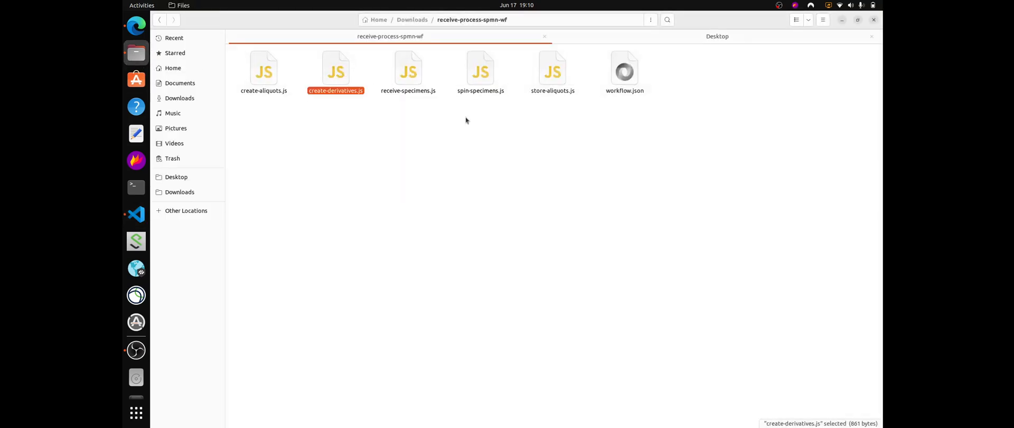
{"action": "key", "text": "ctrl+a"}
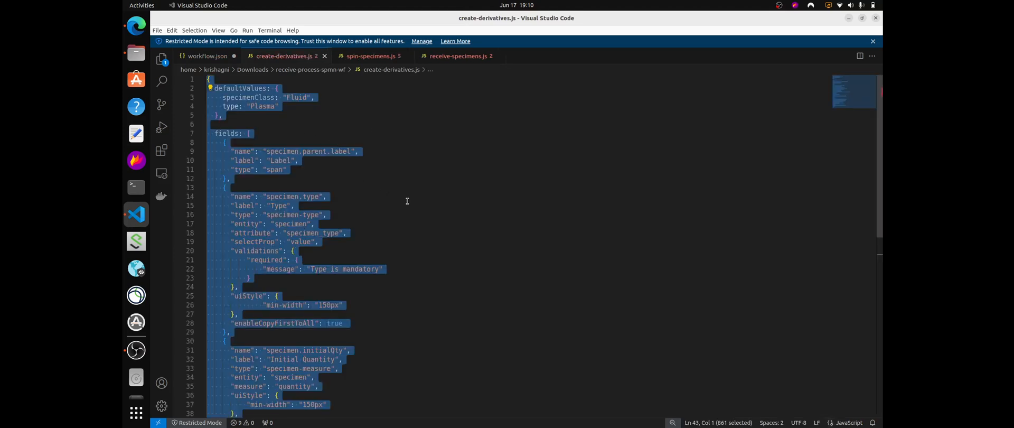
- Switch back to OpenSpecimen and paste the create-derivatives.js code as the Create Derivatives task's configuration
{"action": "key", "text": "alt+Tab"}
{"action": "key", "text": "alt+Tab"}
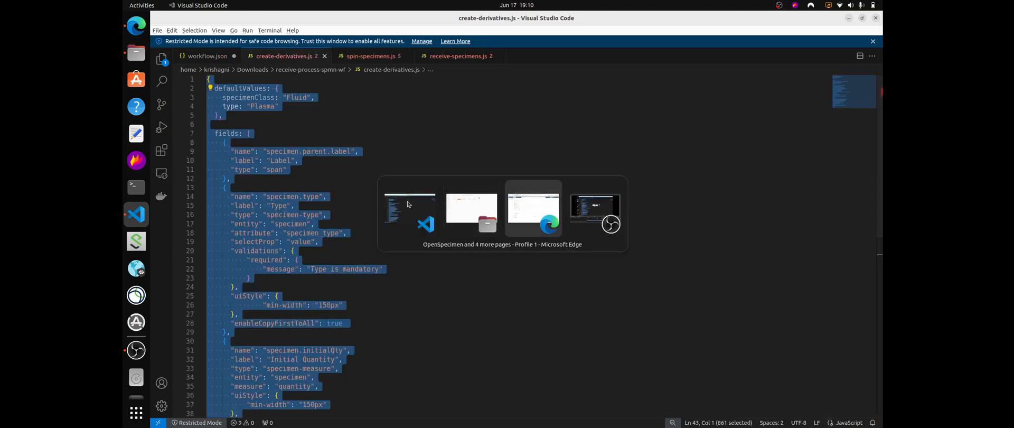
{"action": "key", "text": "ctrl+v"}
{"action": "scroll", "coordinate": [339, 315], "scroll_direction": "up", "scroll_amount": 5}
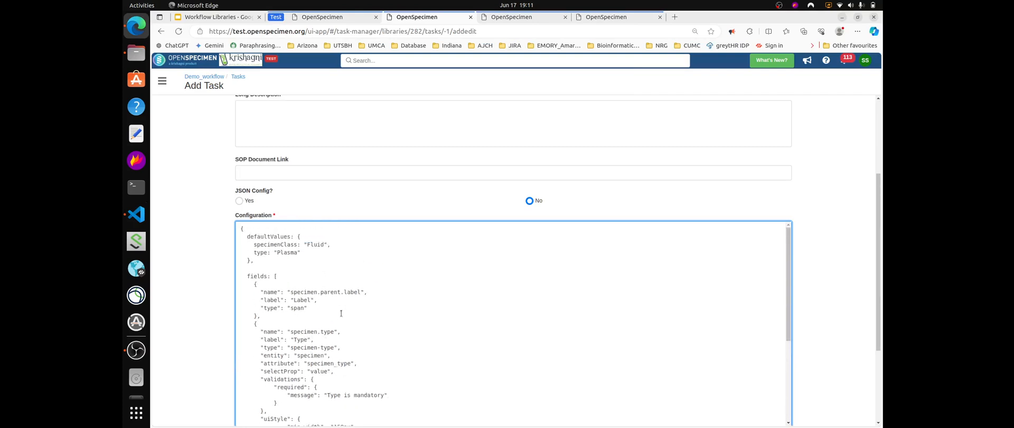
{"action": "scroll", "coordinate": [302, 310], "scroll_direction": "down", "scroll_amount": 8}
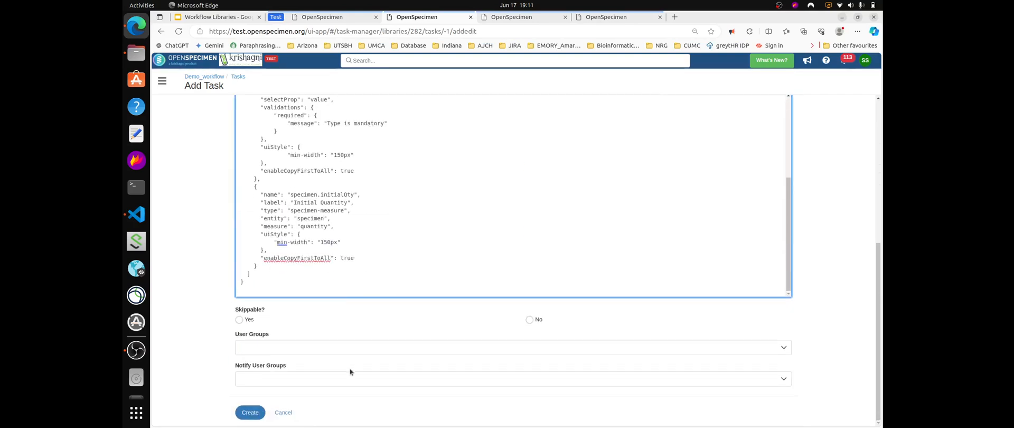
- Make the Create Derivatives task non-skippable and create it
{"action": "left_click", "coordinate": [535, 320]}
{"action": "left_click", "coordinate": [252, 417]}
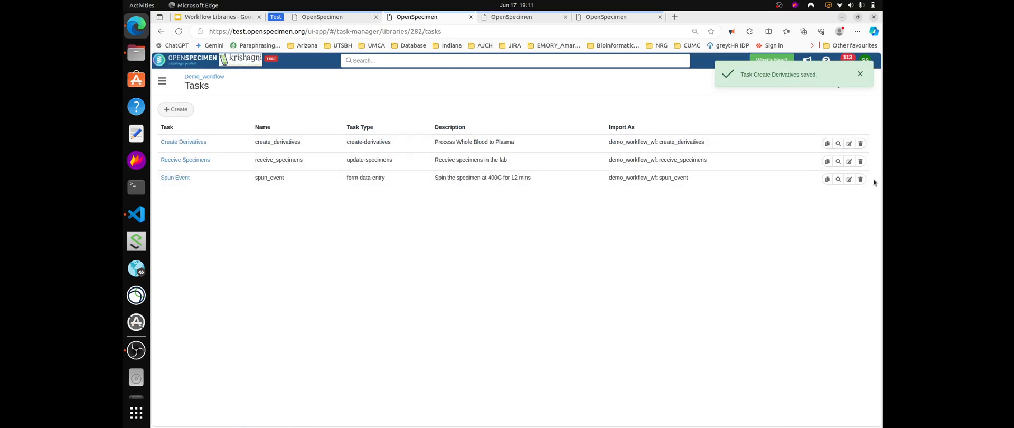
- Copy the task's Import As reference, add "import": "demo_workflow_wf: create_derivatives" after notifGroups in workflow.json's Create Derivatives task in Visual Studio Code, and save
{"action": "left_click", "coordinate": [827, 144]}
{"action": "key", "text": "alt+Tab"}
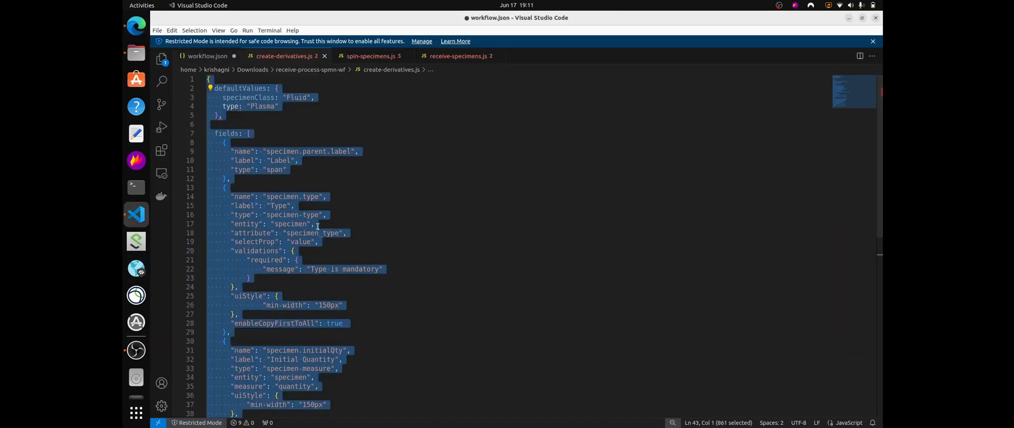
{"action": "key", "text": "ctrl+Page_Up"}
{"action": "scroll", "coordinate": [375, 301], "scroll_direction": "down", "scroll_amount": 4}
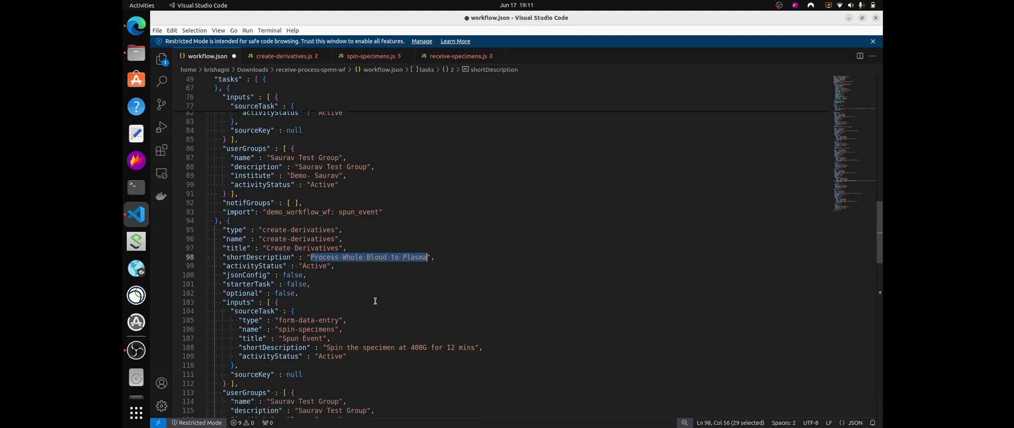
{"action": "scroll", "coordinate": [359, 308], "scroll_direction": "down", "scroll_amount": 5}
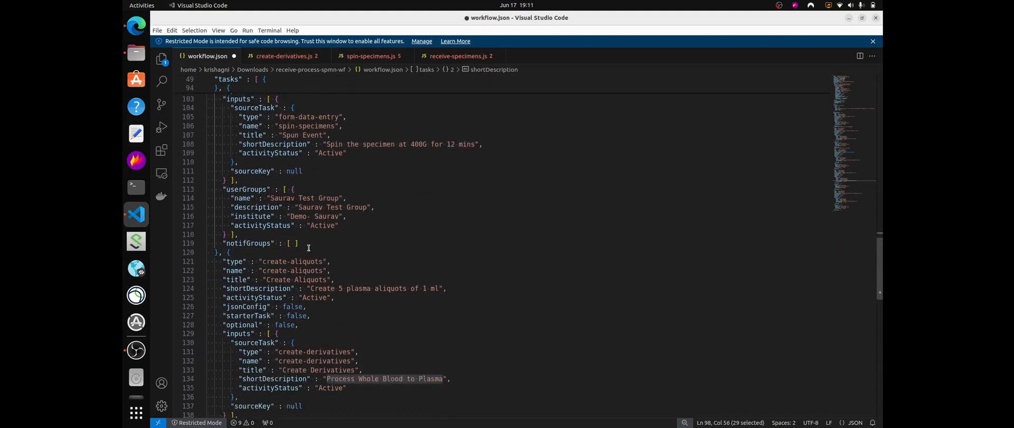
{"action": "left_click", "coordinate": [309, 243]}
{"action": "type", "text": ","}
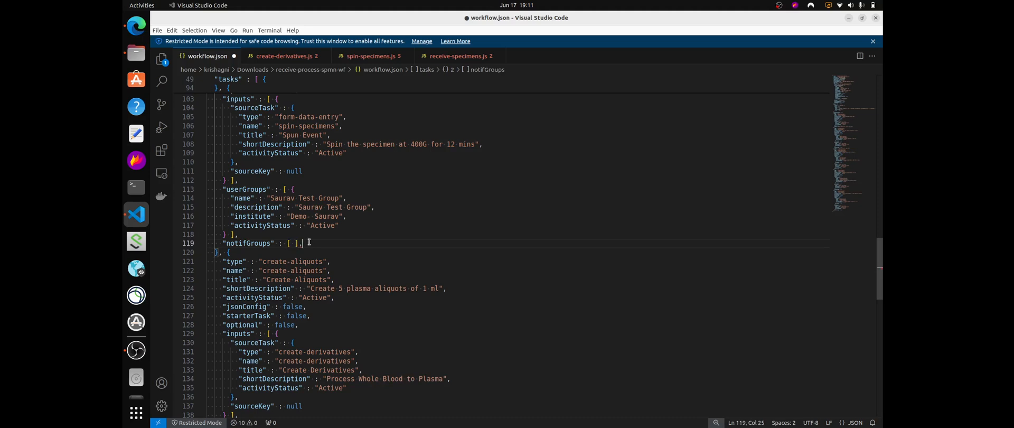
{"action": "key", "text": "Return"}
{"action": "type", "text": "\""}
{"action": "key", "text": "Return"}
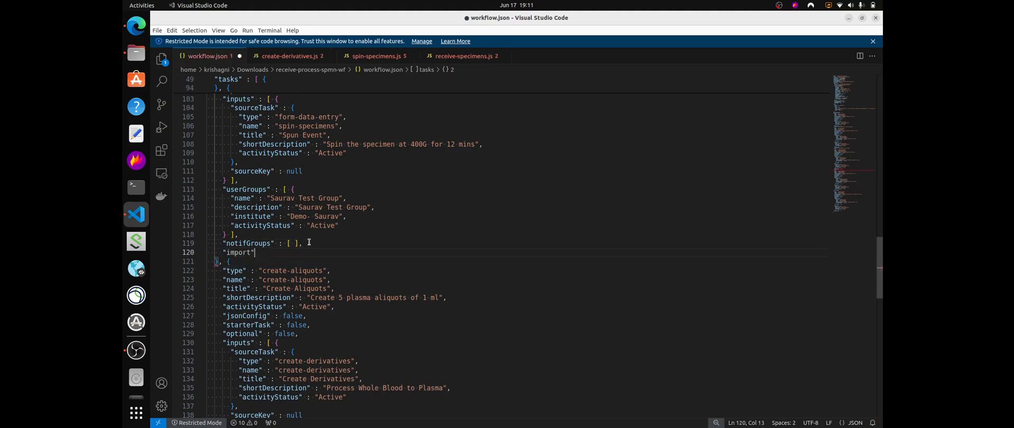
{"action": "key", "text": "ctrl+v"}
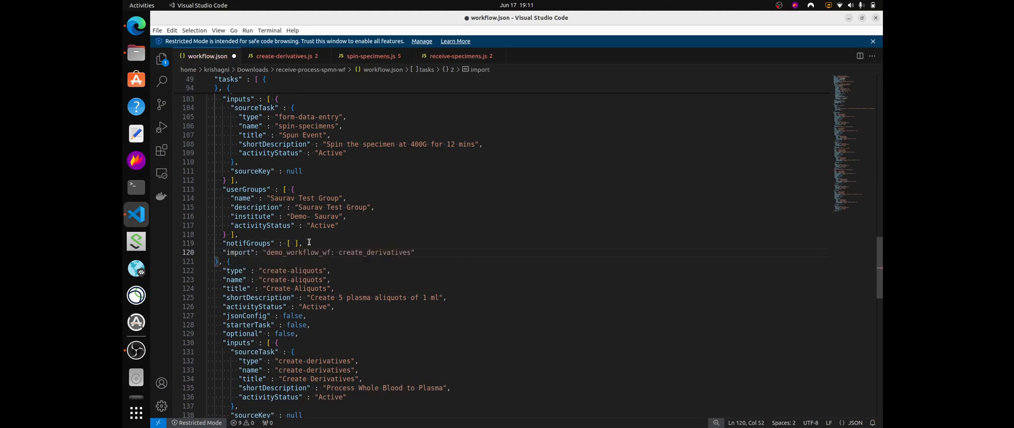
{"action": "key", "text": "ctrl+s"}
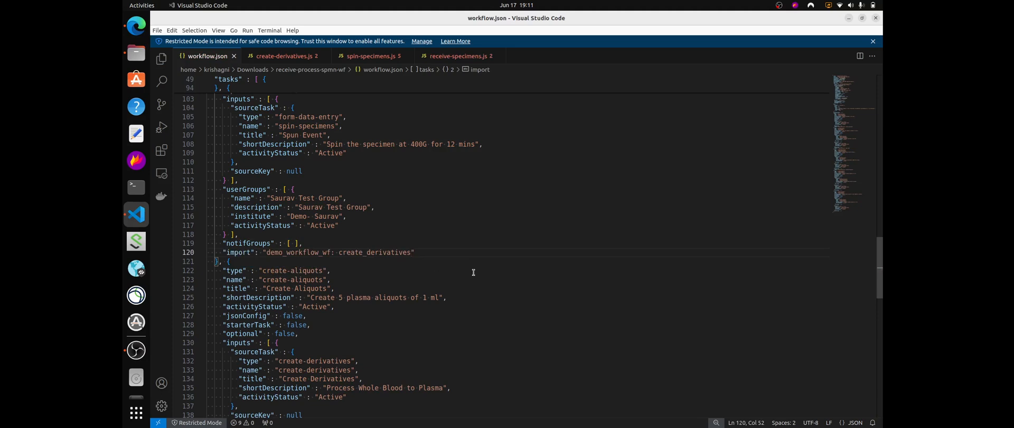
- Copy the title "Create Aliquots" from workflow.json and start a new OpenSpecimen library task with that title
{"action": "scroll", "coordinate": [395, 243], "scroll_direction": "down", "scroll_amount": 3}
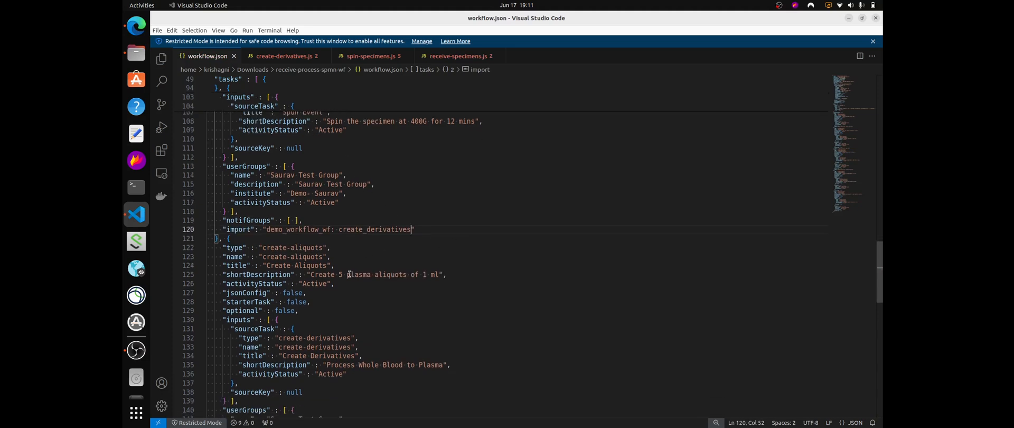
{"action": "left_click", "coordinate": [328, 221]}
{"action": "scroll", "coordinate": [327, 211], "scroll_direction": "down", "scroll_amount": 1}
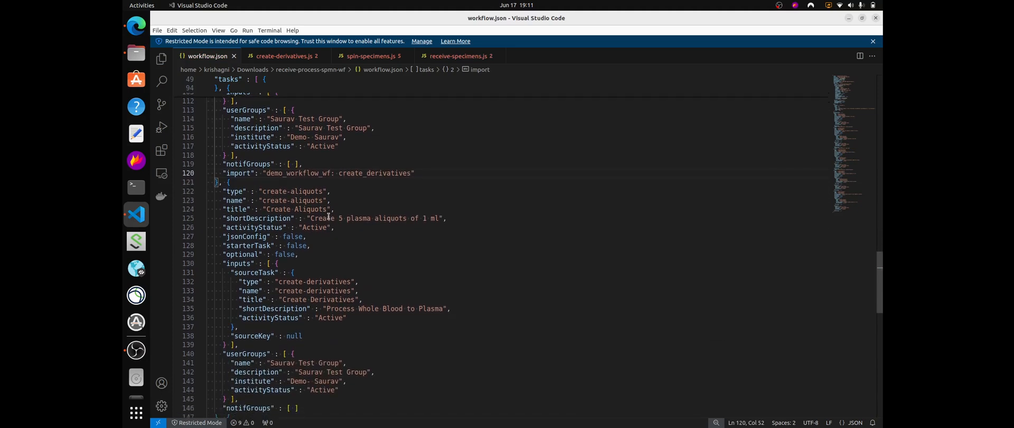
{"action": "left_click", "coordinate": [326, 199]}
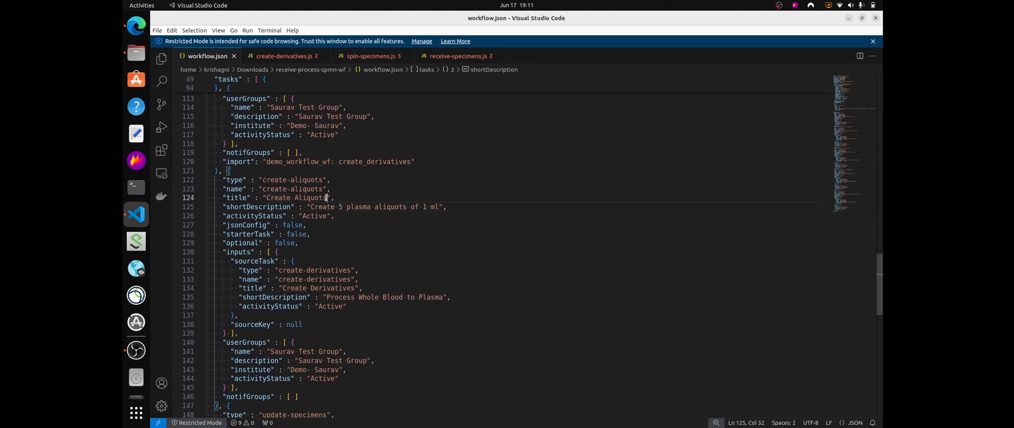
{"action": "left_click", "coordinate": [266, 199], "text": "shift"}
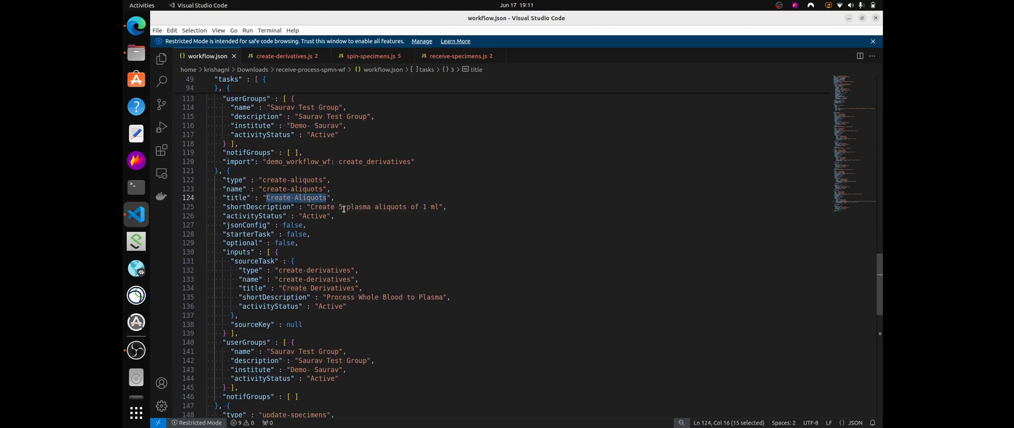
{"action": "key", "text": "alt+Tab"}
{"action": "left_click", "coordinate": [180, 110]}
{"action": "left_click", "coordinate": [278, 121]}
{"action": "key", "text": "ctrl+v"}
{"action": "key", "text": "Tab"}
{"action": "key", "text": "Tab"}
- Set the new task's type to Create Aliquots
{"action": "key", "text": "Down"}
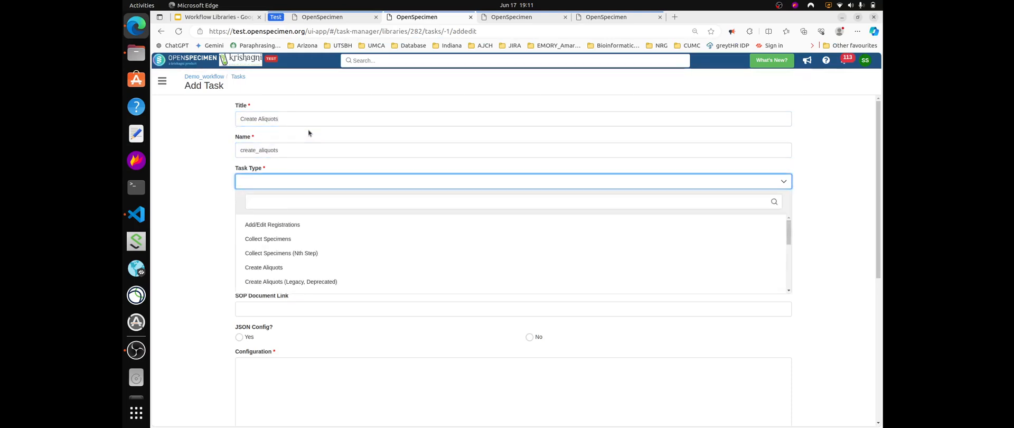
{"action": "type", "text": "c"}
{"action": "key", "text": "BackSpace"}
{"action": "type", "text": "ali"}
{"action": "key", "text": "Down"}
{"action": "key", "text": "Return"}
{"action": "key", "text": "Tab"}
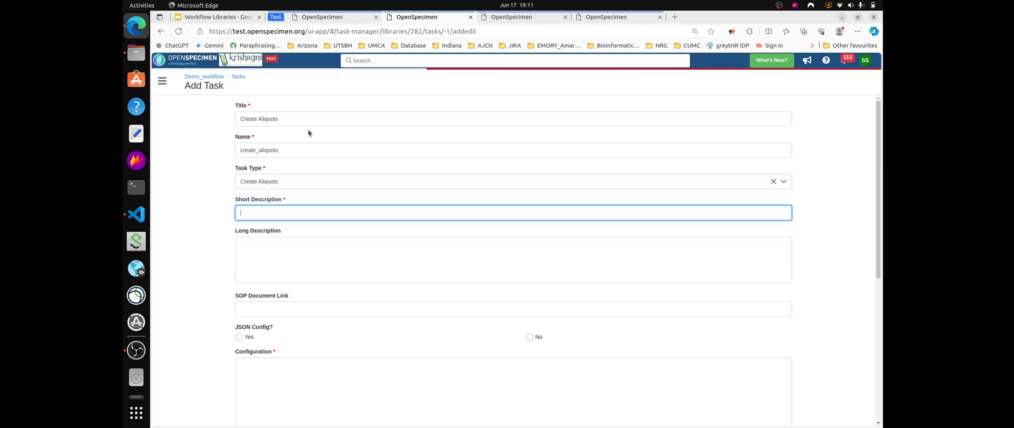
- Copy the shortDescription "Create 5 plasma aliquots of 1 ml" from workflow.json into the task's Short Description and set JSON Config to No
{"action": "key", "text": "alt+Tab"}
{"action": "left_click_drag", "start_coordinate": [311, 206], "coordinate": [465, 210]}
{"action": "key", "text": "alt+Tab"}
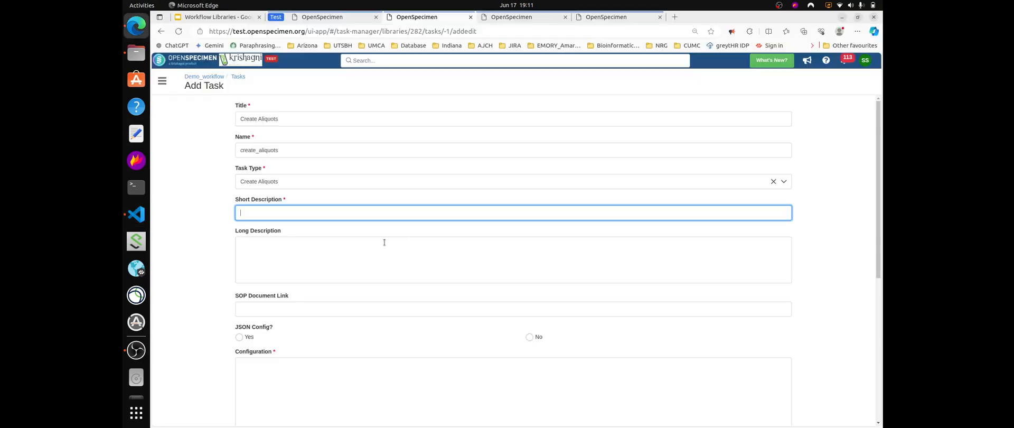
{"action": "key", "text": "ctrl+v"}
{"action": "key", "text": "Tab"}
{"action": "key", "text": "Tab"}
{"action": "key", "text": "Tab"}
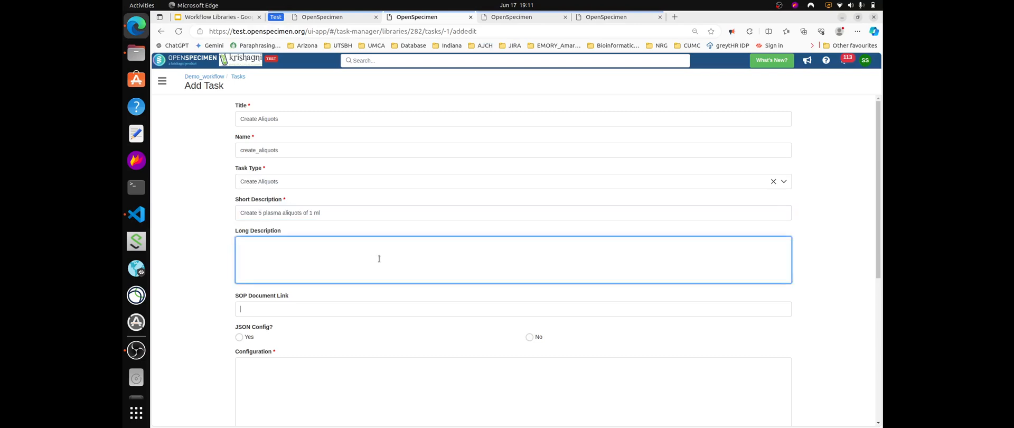
{"action": "key", "text": "Tab"}
{"action": "scroll", "coordinate": [468, 307], "scroll_direction": "down", "scroll_amount": 3}
- Open create-aliquots.js from the receive-process-spmn-wf folder in Visual Studio Code and copy its entire code
{"action": "key", "text": "alt+Tab"}
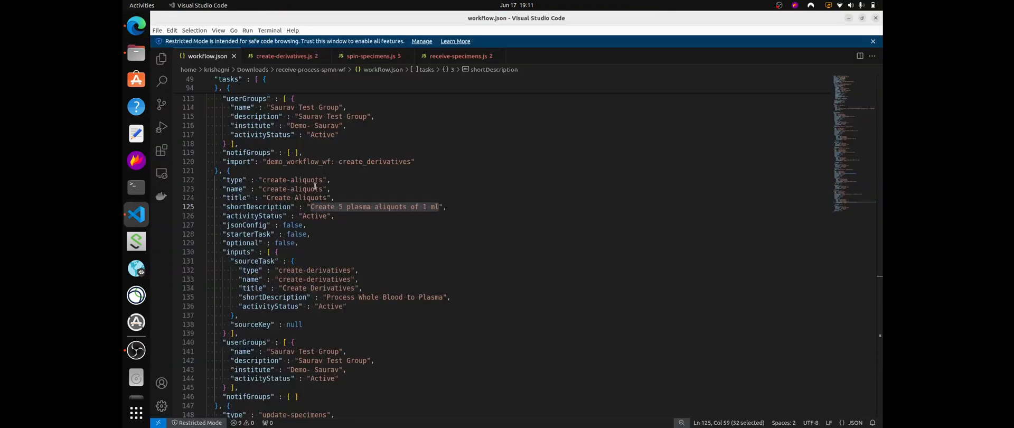
{"action": "left_click", "coordinate": [136, 54]}
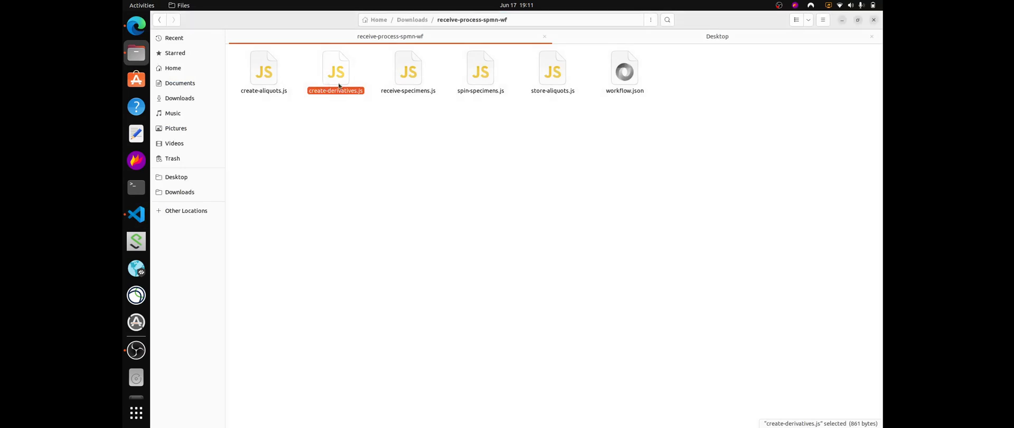
{"action": "right_click", "coordinate": [267, 72]}
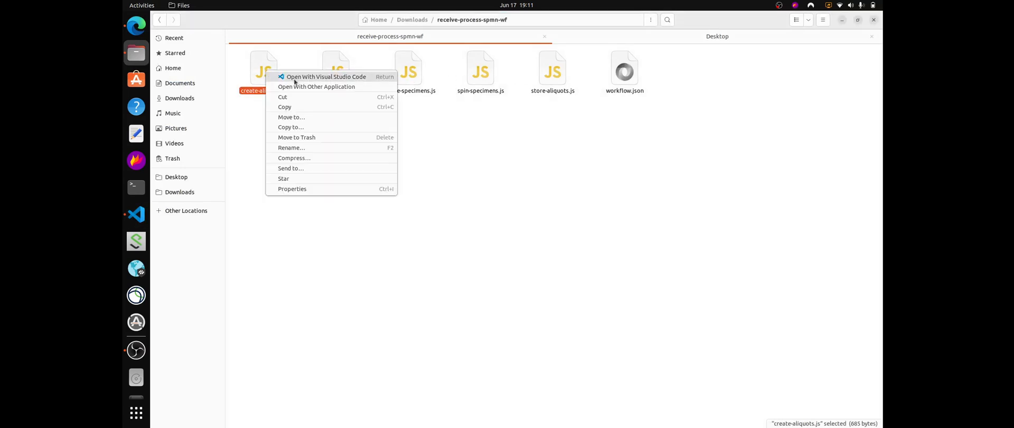
{"action": "left_click", "coordinate": [306, 78]}
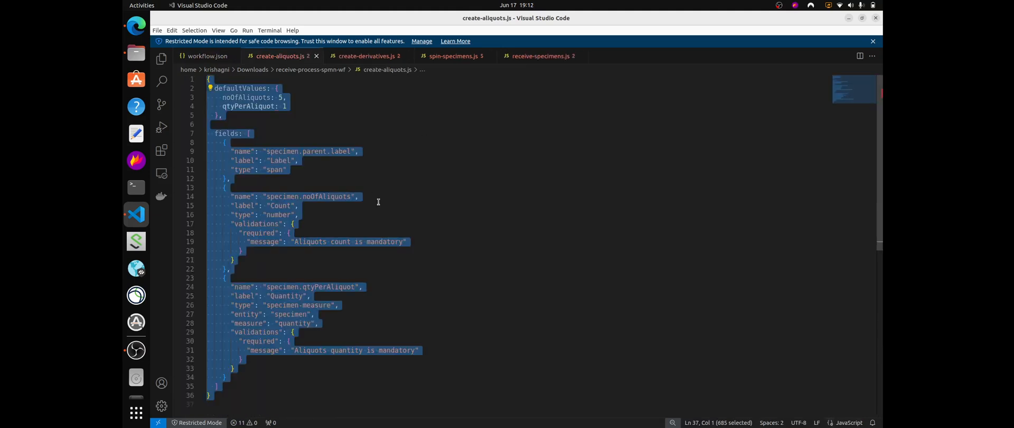
- Switch back to OpenSpecimen, paste the create-aliquots.js code as the task's configuration, and create the task as non-skippable
{"action": "key", "text": "alt+Tab"}
{"action": "key", "text": "alt+Tab"}
{"action": "key", "text": "ctrl+v"}
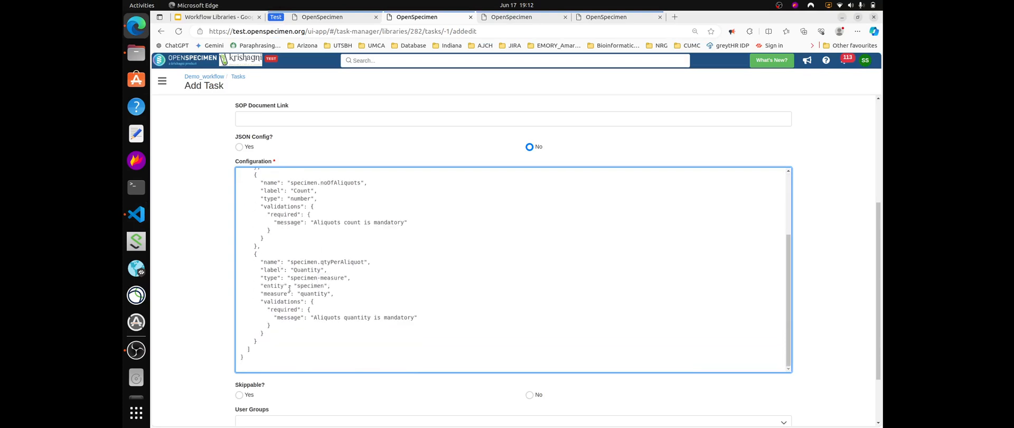
{"action": "scroll", "coordinate": [495, 284], "scroll_direction": "down", "scroll_amount": 3}
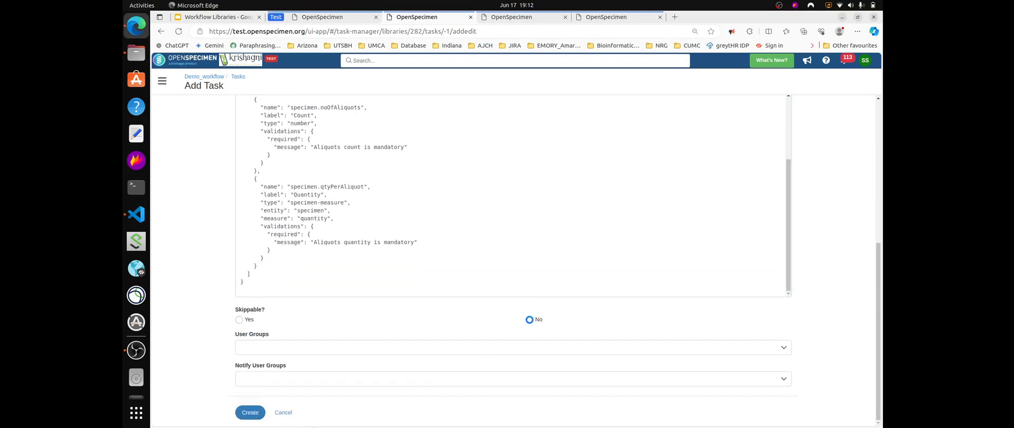
{"action": "left_click", "coordinate": [249, 412]}
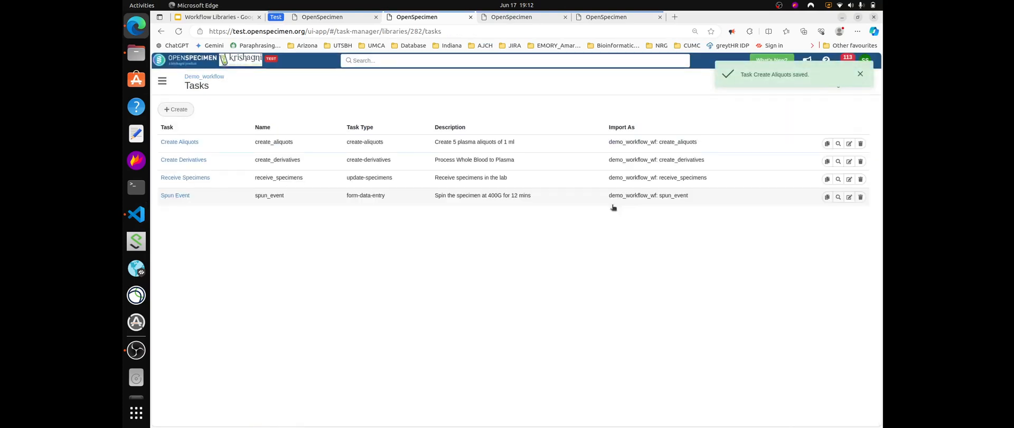
- Copy the Create Aliquots task's Import As reference and go to the end of that task's notifGroups line in workflow.json in Visual Studio Code
{"action": "left_click", "coordinate": [827, 144]}
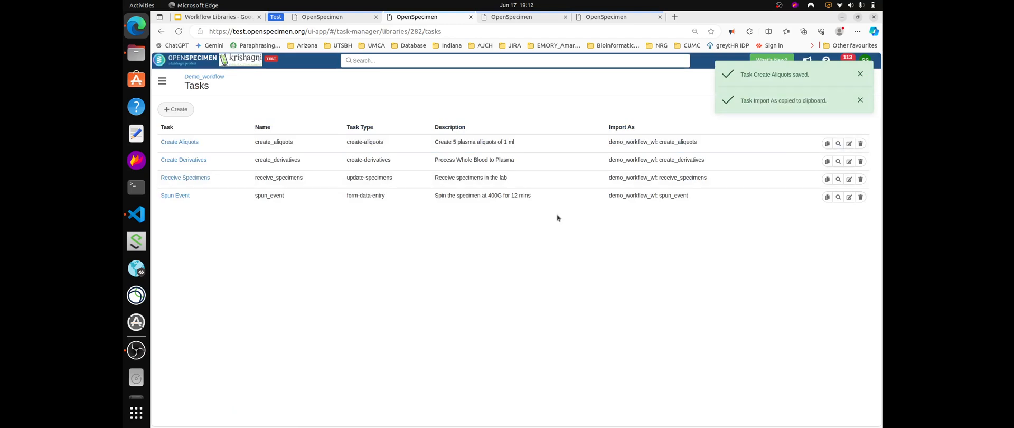
{"action": "key", "text": "alt+Tab"}
{"action": "key", "text": "ctrl+a"}
{"action": "left_click", "coordinate": [209, 55]}
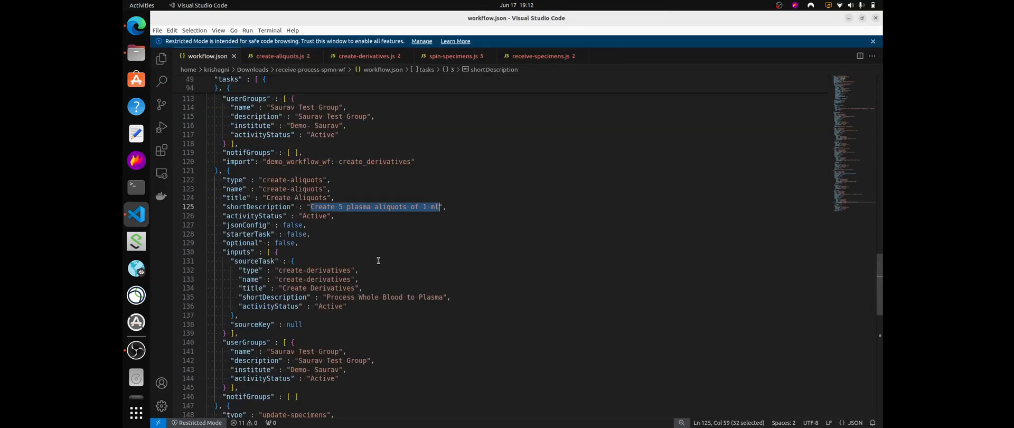
{"action": "scroll", "coordinate": [376, 260], "scroll_direction": "down", "scroll_amount": 5}
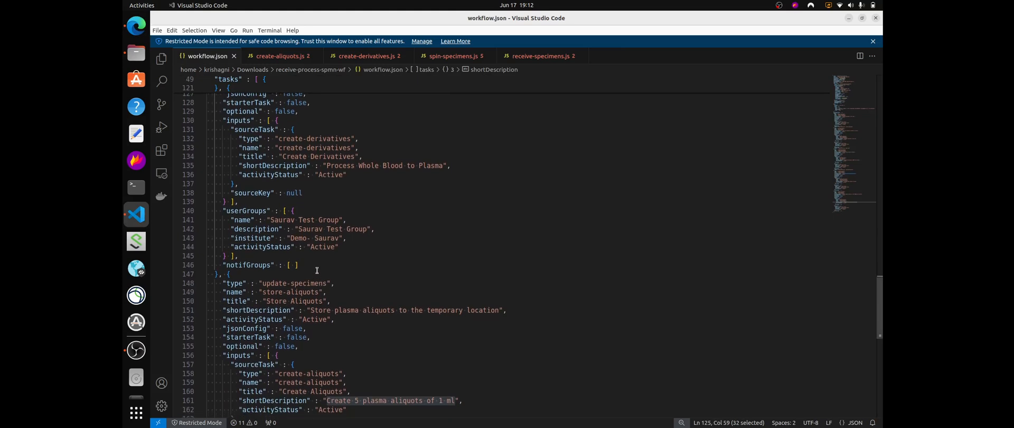
{"action": "scroll", "coordinate": [316, 273], "scroll_direction": "down", "scroll_amount": 1}
{"action": "left_click", "coordinate": [317, 273]}
{"action": "left_click", "coordinate": [309, 246]}
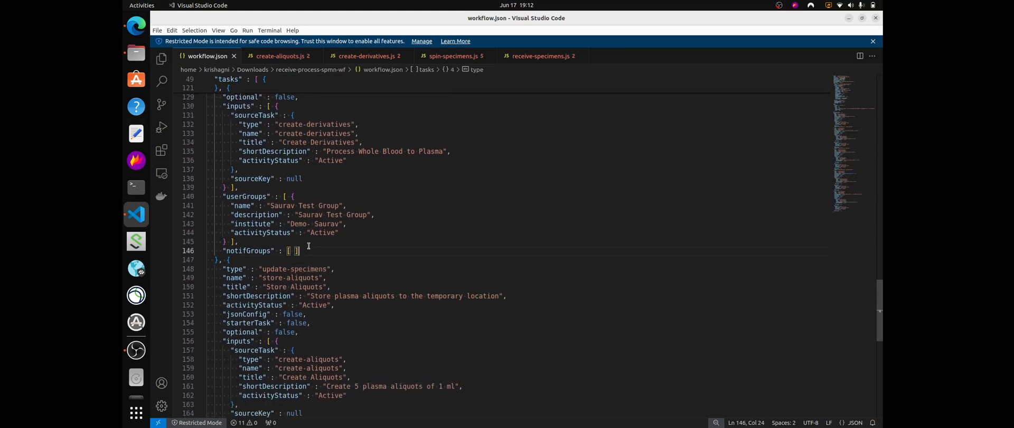
{"action": "key", "text": "shift+Home"}
{"action": "key", "text": "BackSpace"}
{"action": "key", "text": "BackSpace"}
{"action": "key", "text": "BackSpace"}
{"action": "key", "text": "BackSpace"}
{"action": "key", "text": "ctrl+z"}
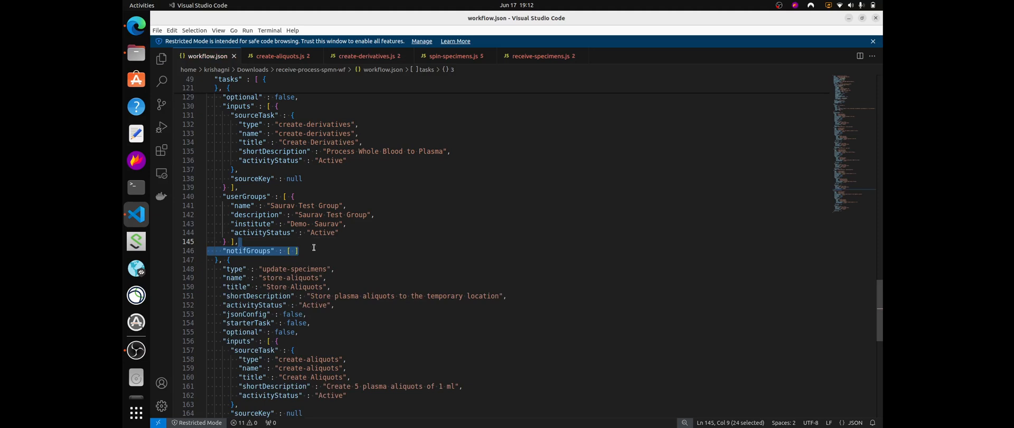
- Add "import": "demo_workflow_wf: create_aliquots" after notifGroups in the Create Aliquots task and save workflow.json
{"action": "left_click", "coordinate": [314, 248]}
{"action": "type", "text": ","}
{"action": "key", "text": "Return"}
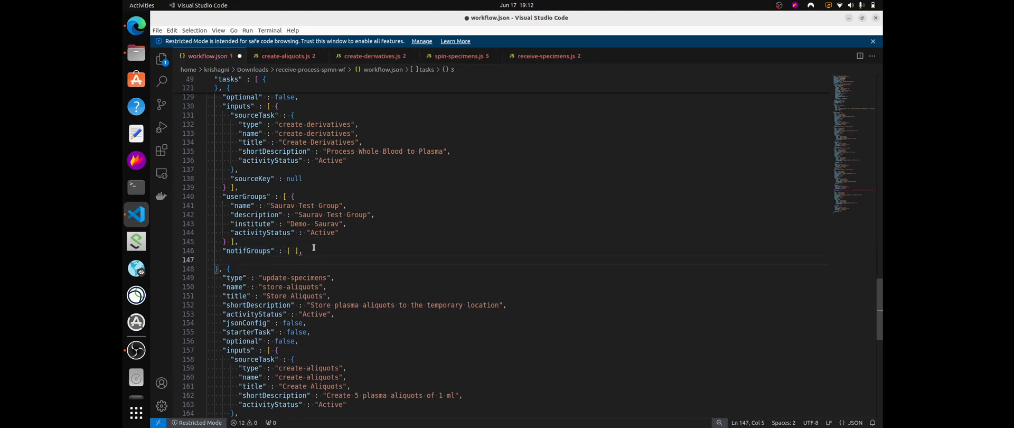
{"action": "type", "text": "\"import\":"}
{"action": "key", "text": "Return"}
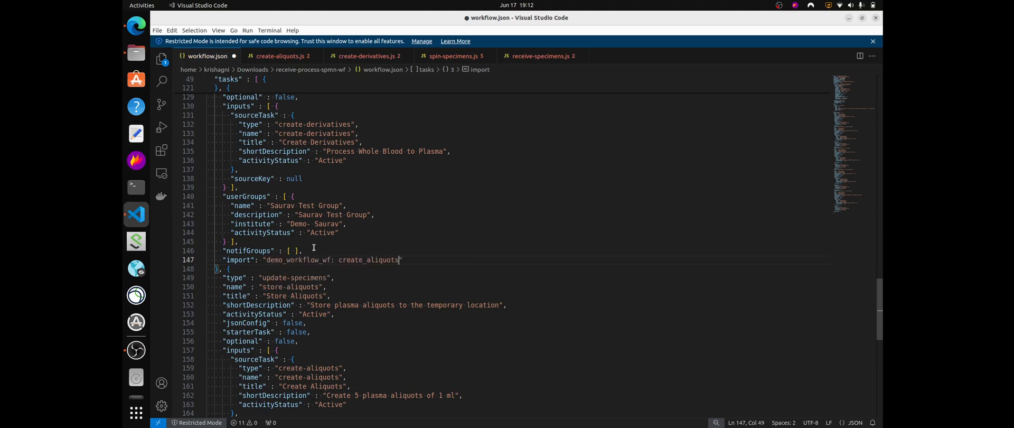
{"action": "key", "text": "ctrl+s"}
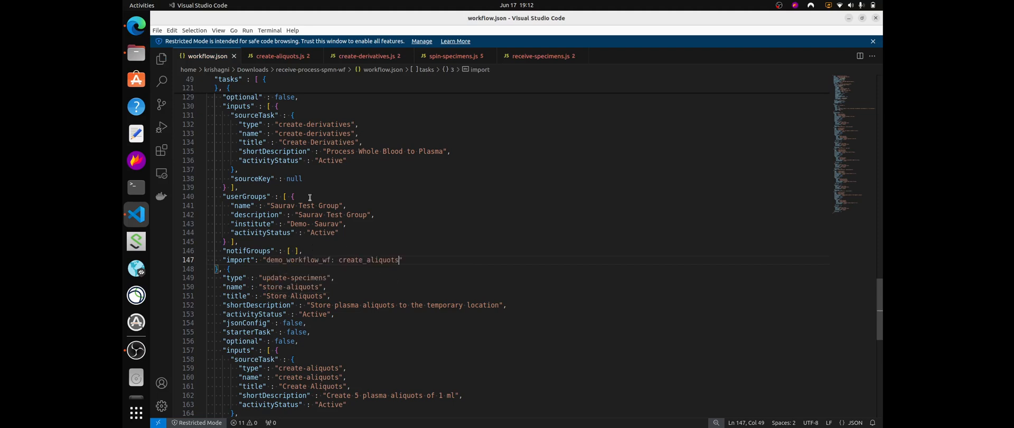
- Copy the title "Store Aliquots" from workflow.json and start a new OpenSpecimen library task with that title
{"action": "scroll", "coordinate": [352, 269], "scroll_direction": "down", "scroll_amount": 3}
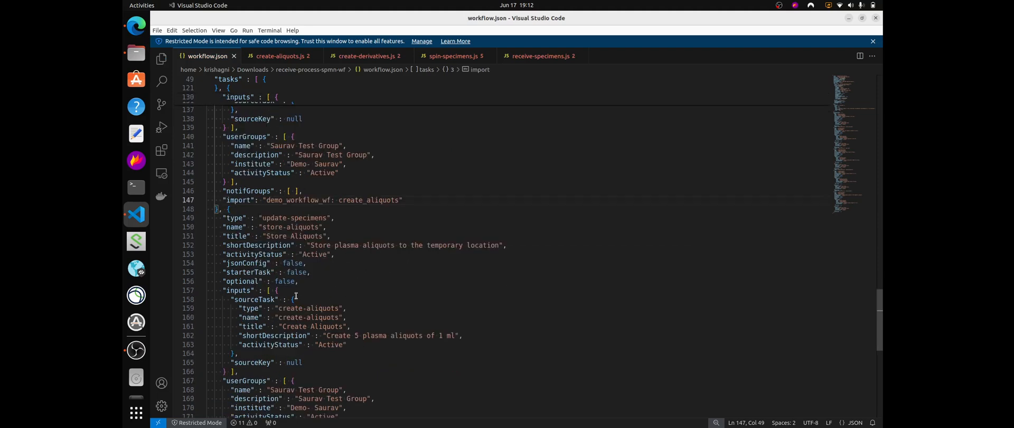
{"action": "left_click_drag", "start_coordinate": [267, 216], "coordinate": [330, 215]}
{"action": "key", "text": "ctrl+c"}
{"action": "key", "text": "alt+Tab"}
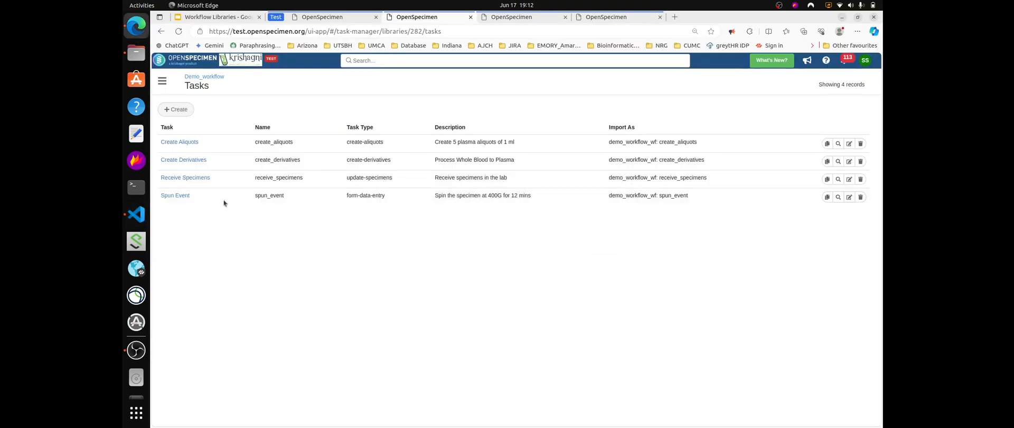
{"action": "left_click", "coordinate": [177, 110]}
{"action": "left_click", "coordinate": [296, 117]}
{"action": "key", "text": "ctrl+v"}
{"action": "key", "text": "Tab"}
{"action": "key", "text": "Tab"}
- Set the Store Aliquots task's type to update specimens and switch back to workflow.json in Visual Studio Code
{"action": "key", "text": "Down"}
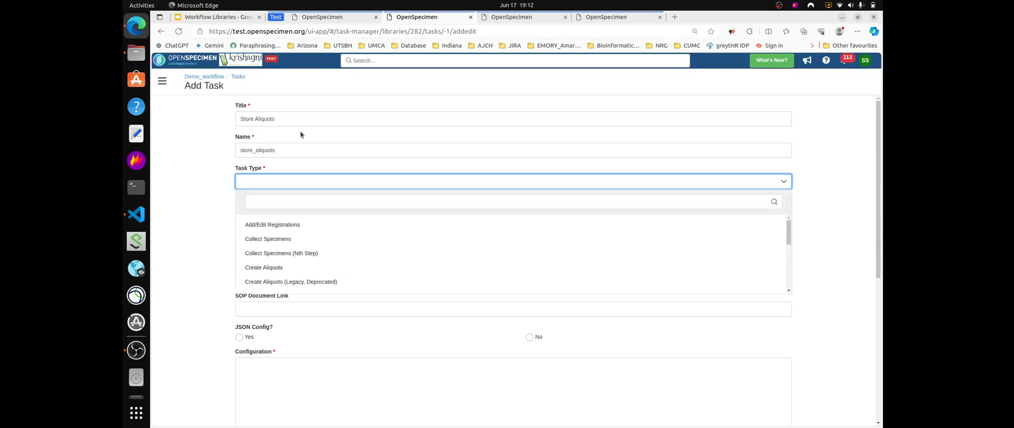
{"action": "type", "text": "upda"}
{"action": "key", "text": "Return"}
{"action": "key", "text": "Tab"}
{"action": "key", "text": "alt+Tab"}
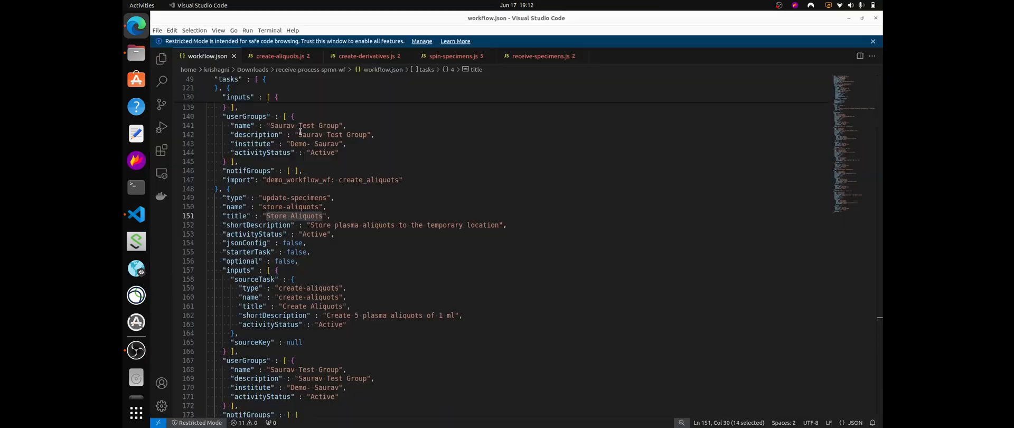
- Copy the Store Aliquots short description from workflow.json into the new OpenSpecimen task's Short Description, with JSON Config set to No
{"action": "left_click", "coordinate": [310, 225]}
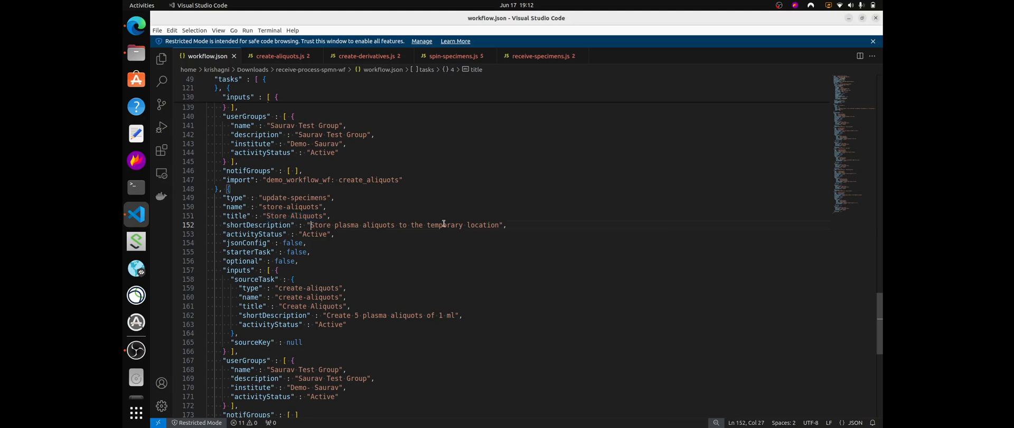
{"action": "left_click", "coordinate": [500, 226], "text": "shift"}
{"action": "key", "text": "ctrl+c"}
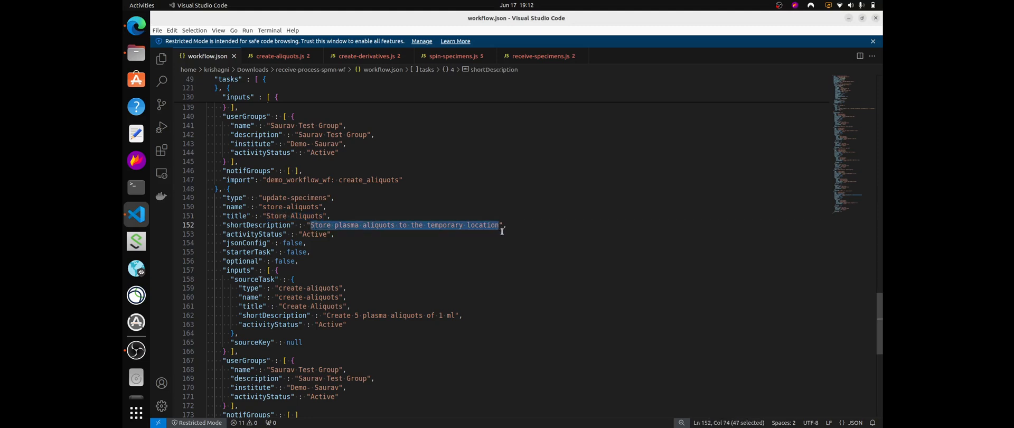
{"action": "key", "text": "alt+Tab"}
{"action": "key", "text": "ctrl+v"}
{"action": "key", "text": "Tab"}
{"action": "key", "text": "Tab"}
{"action": "key", "text": "Tab"}
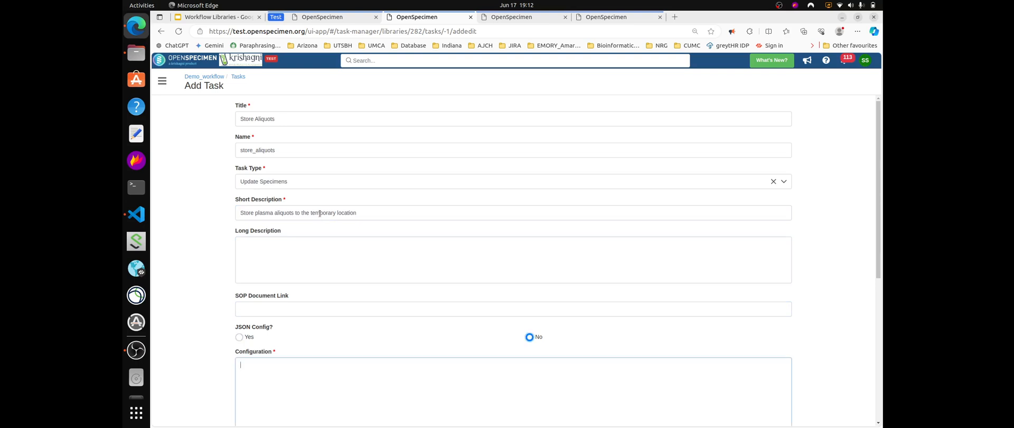
- Open store-aliquots.js from the receive-process-spmn-wf folder in Visual Studio Code and copy its entire content
{"action": "key", "text": "alt+Tab"}
{"action": "left_click", "coordinate": [136, 53]}
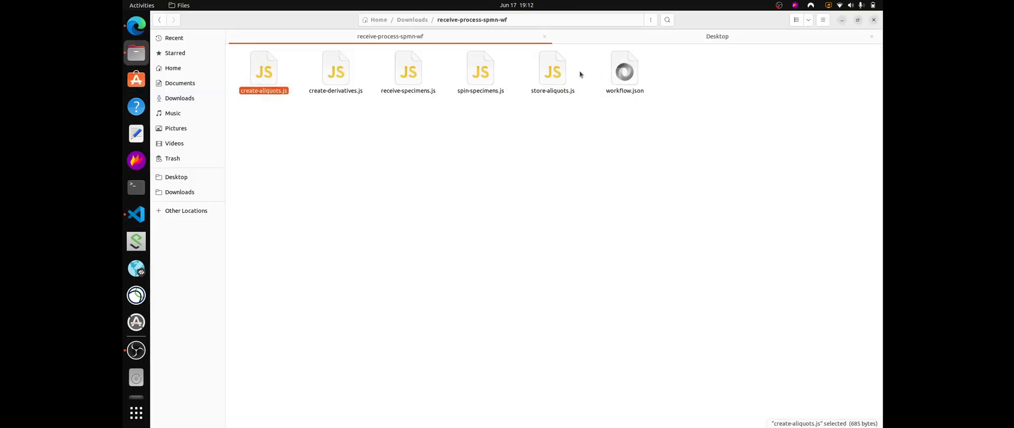
{"action": "left_click", "coordinate": [552, 71]}
{"action": "right_click", "coordinate": [559, 73]}
{"action": "key", "text": "Escape"}
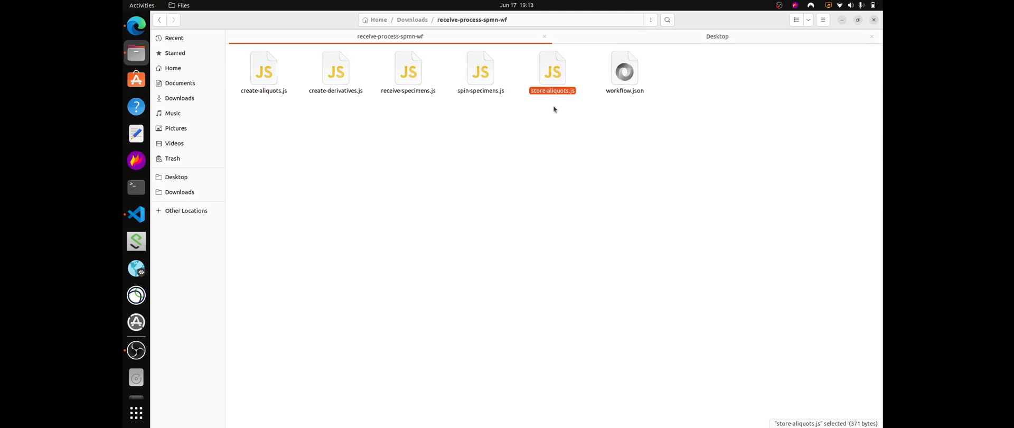
{"action": "key", "text": "alt+Tab"}
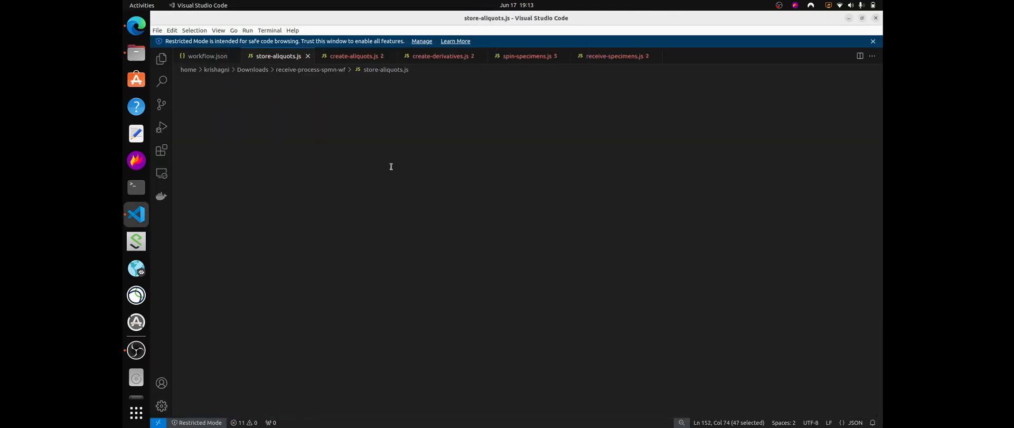
{"action": "key", "text": "ctrl+a"}
{"action": "key", "text": "ctrl+c"}
- Paste the copied code as the Store Aliquots task's Configuration in OpenSpecimen, set Skippable to No and create the task
{"action": "key", "text": "alt+Tab"}
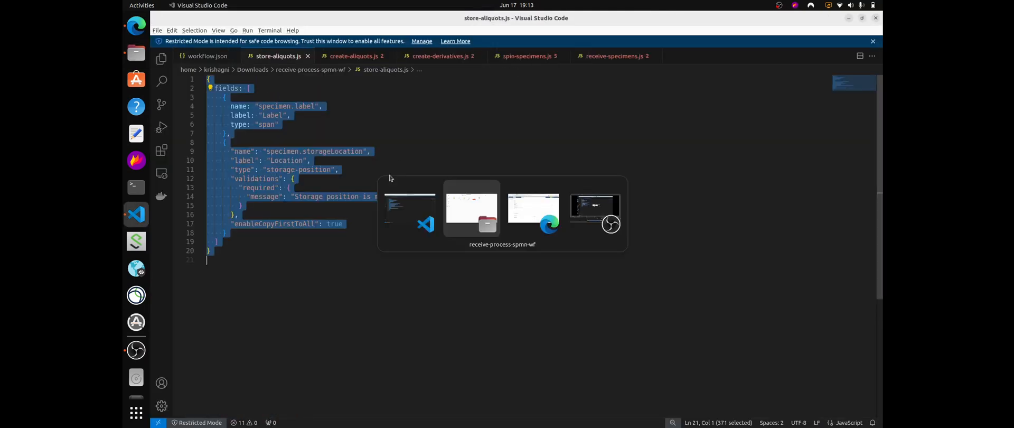
{"action": "scroll", "coordinate": [348, 274], "scroll_direction": "down", "scroll_amount": 3}
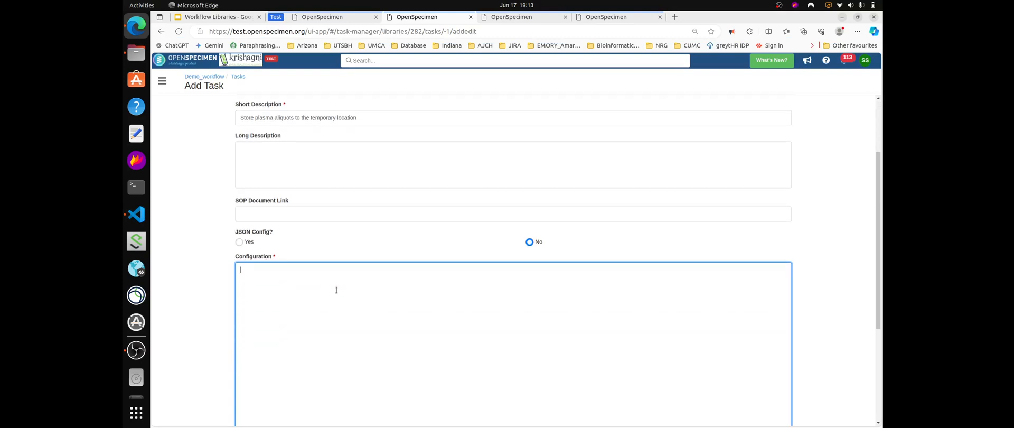
{"action": "key", "text": "ctrl+v"}
{"action": "scroll", "coordinate": [201, 303], "scroll_direction": "down", "scroll_amount": 5}
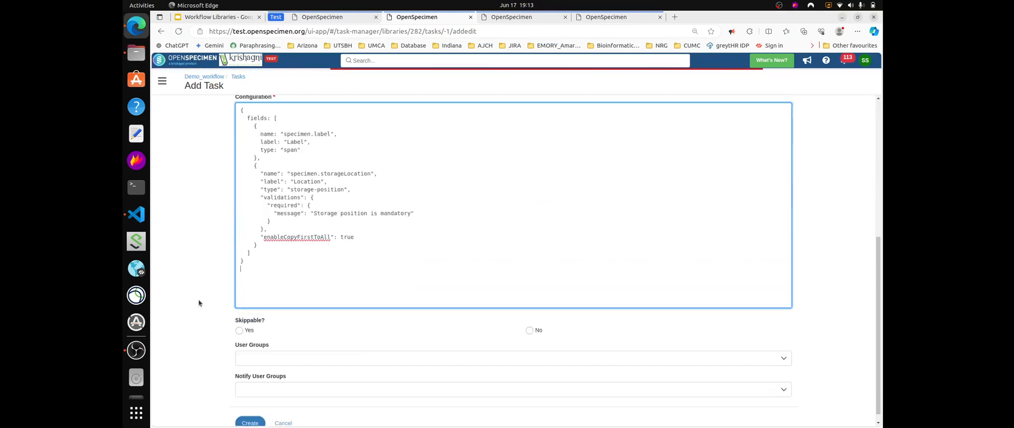
{"action": "key", "text": "Tab"}
{"action": "key", "text": "Tab"}
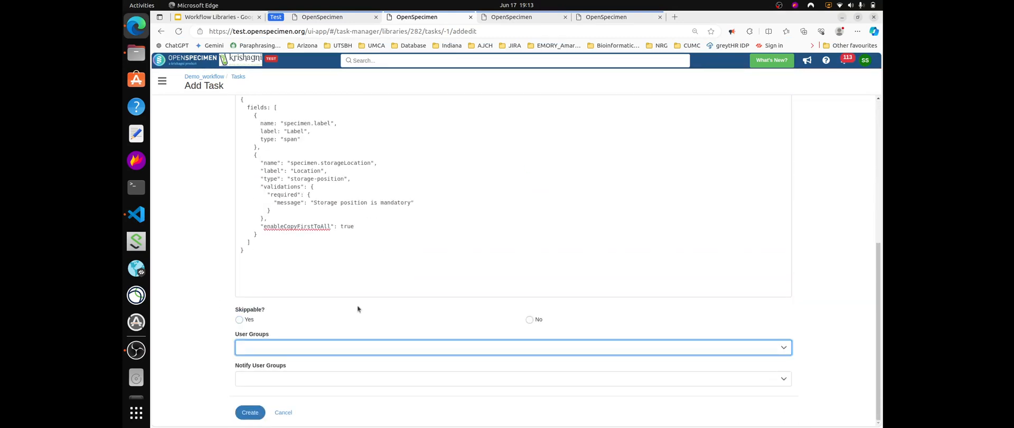
{"action": "left_click", "coordinate": [529, 320]}
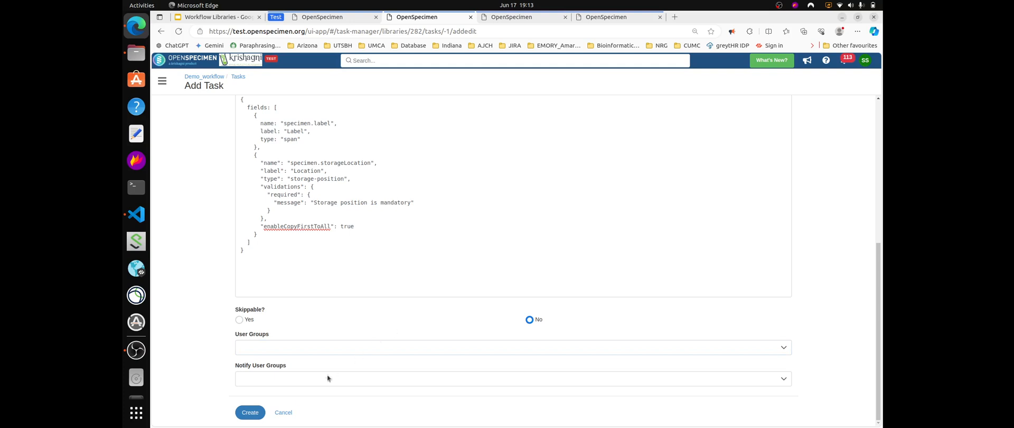
{"action": "left_click", "coordinate": [249, 412]}
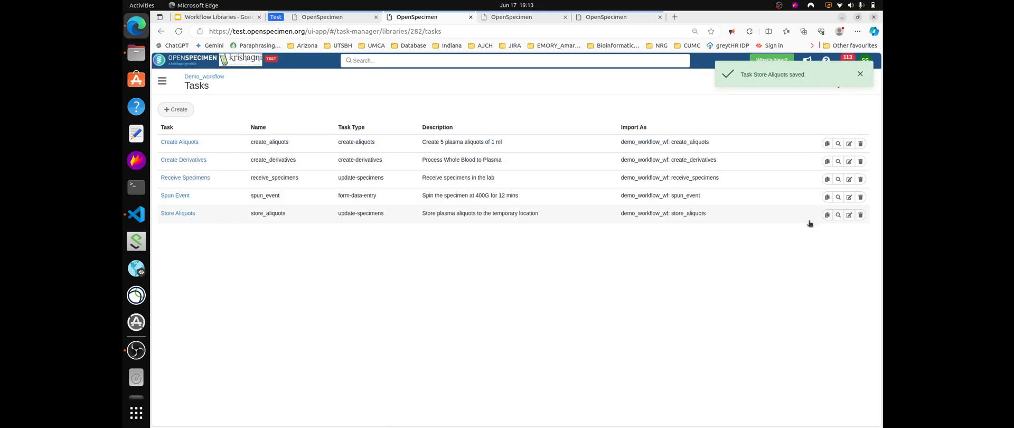
- Copy the Store Aliquots task's Import As reference and go to the end of that task's notifGroups line in workflow.json in Visual Studio Code
{"action": "left_click", "coordinate": [827, 214]}
{"action": "left_click", "coordinate": [135, 214]}
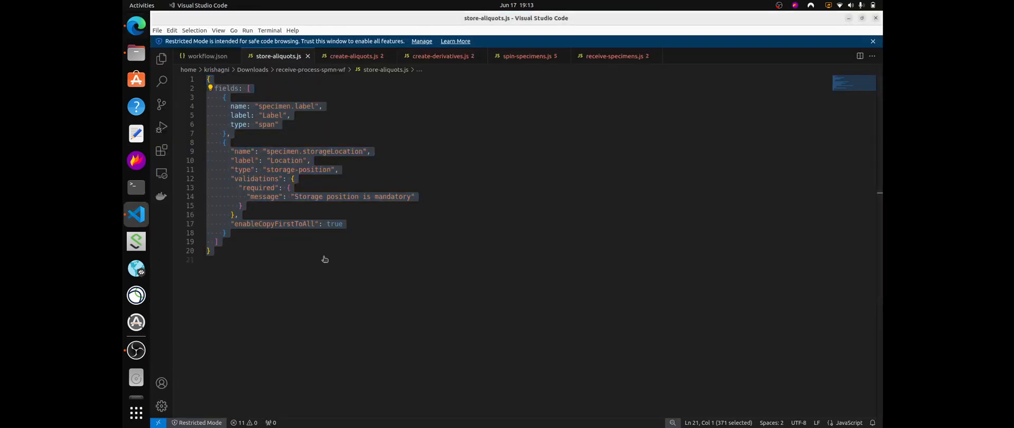
{"action": "left_click", "coordinate": [210, 62]}
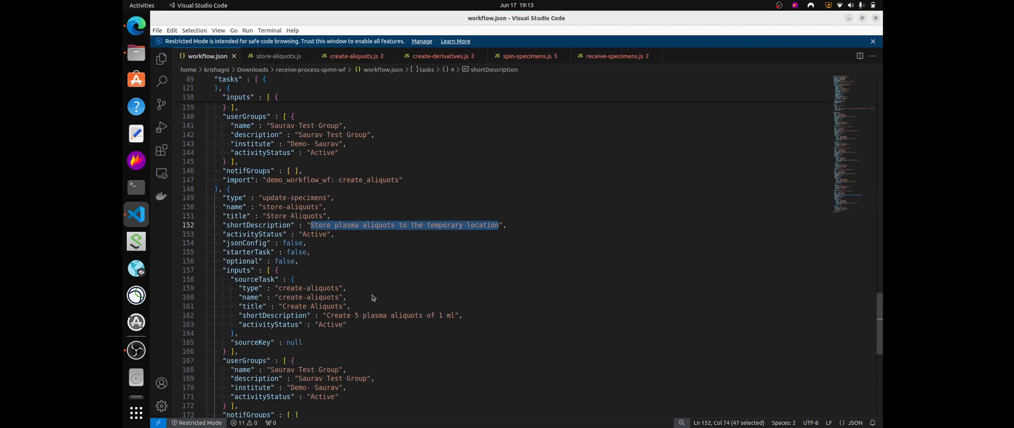
{"action": "scroll", "coordinate": [359, 301], "scroll_direction": "down", "scroll_amount": 4}
{"action": "scroll", "coordinate": [312, 316], "scroll_direction": "down", "scroll_amount": 2}
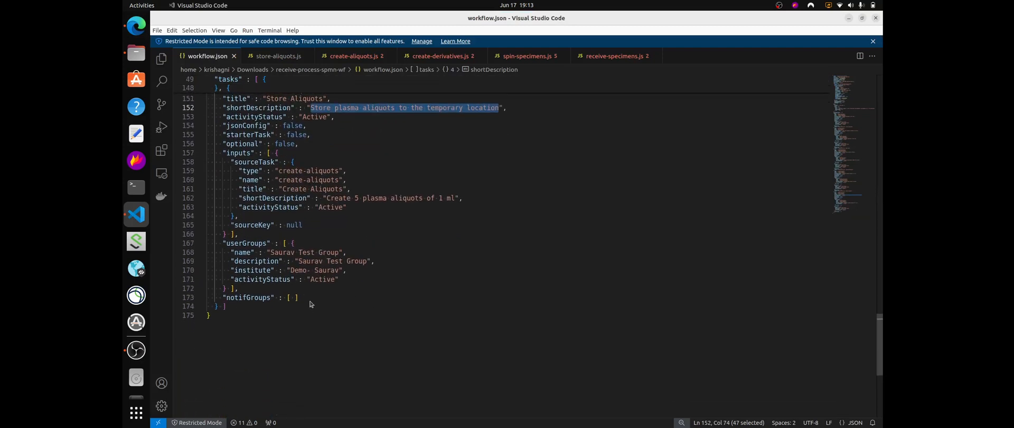
{"action": "left_click", "coordinate": [310, 256]}
{"action": "left_click", "coordinate": [310, 265]}
- Add "import": "demo_workflow_wf: store_aliquots" after notifGroups in the Store Aliquots task and save workflow.json
{"action": "type", "text": ","}
{"action": "key", "text": "Return"}
{"action": "type", "text": "\"i"}
{"action": "key", "text": "Return"}
{"action": "type", "text": ": \""}
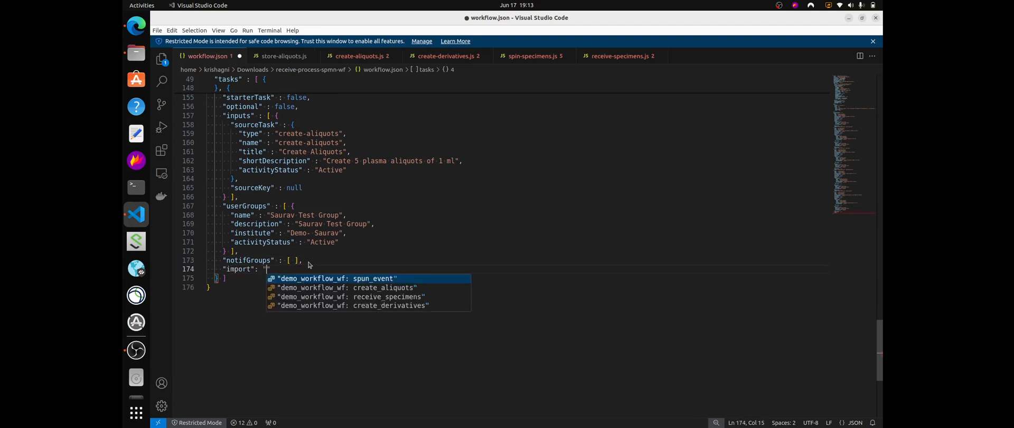
{"action": "key", "text": "ctrl+v"}
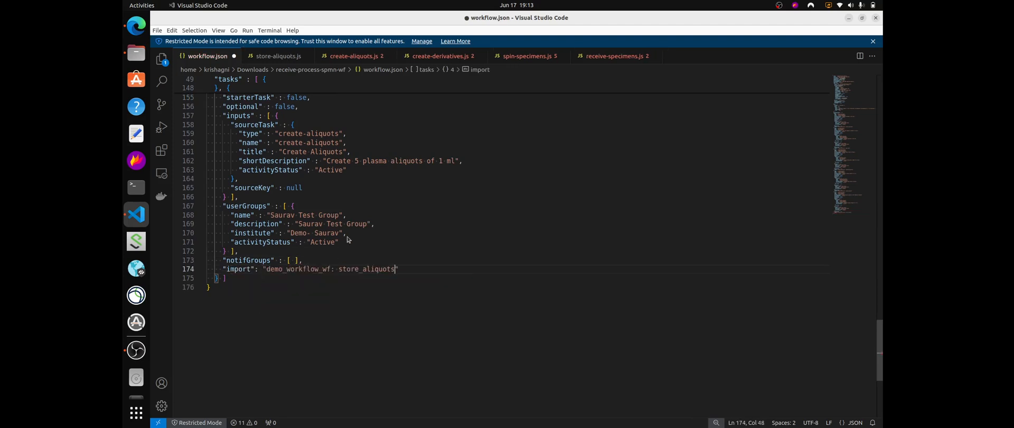
{"action": "scroll", "coordinate": [446, 271], "scroll_direction": "up", "scroll_amount": 2}
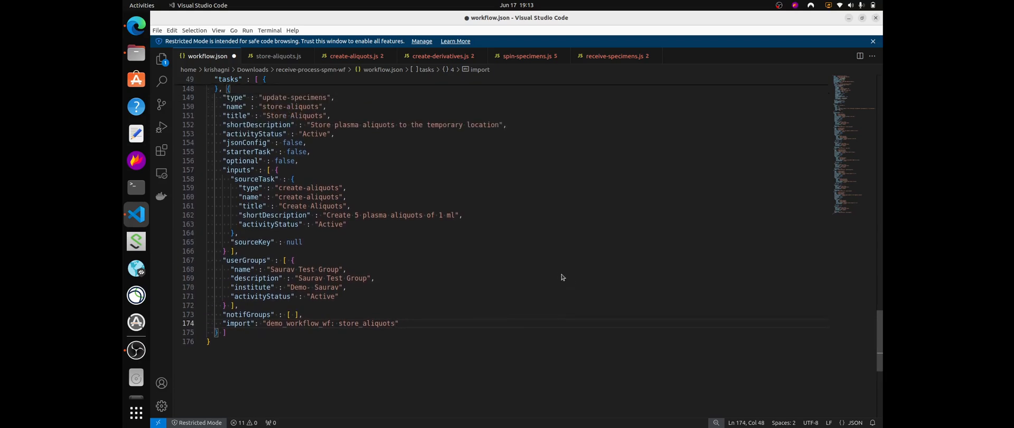
{"action": "scroll", "coordinate": [369, 222], "scroll_direction": "up", "scroll_amount": 1}
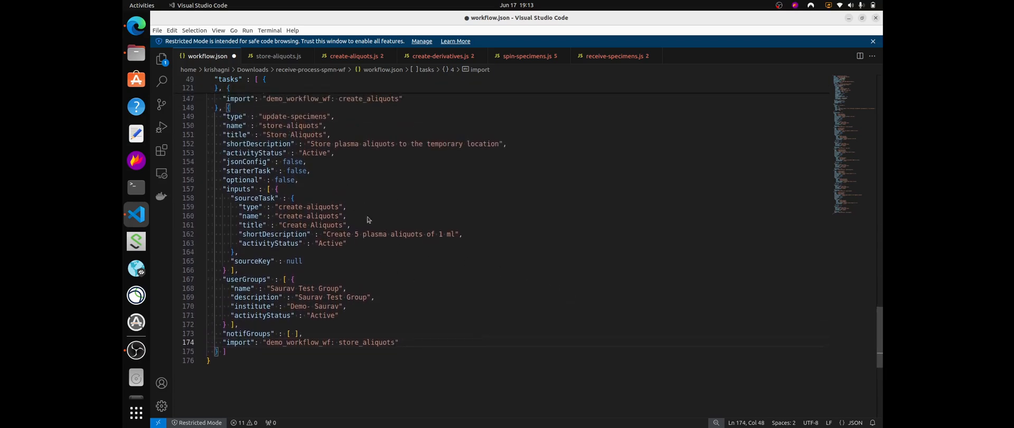
{"action": "scroll", "coordinate": [253, 180], "scroll_direction": "up", "scroll_amount": 1}
{"action": "scroll", "coordinate": [248, 176], "scroll_direction": "up", "scroll_amount": 3}
{"action": "key", "text": "ctrl+s"}
- Close store-aliquots.js, receive-specimens.js and the remaining open workflow files in the editor
{"action": "scroll", "coordinate": [349, 224], "scroll_direction": "up", "scroll_amount": 5}
{"action": "scroll", "coordinate": [319, 127], "scroll_direction": "up", "scroll_amount": 2}
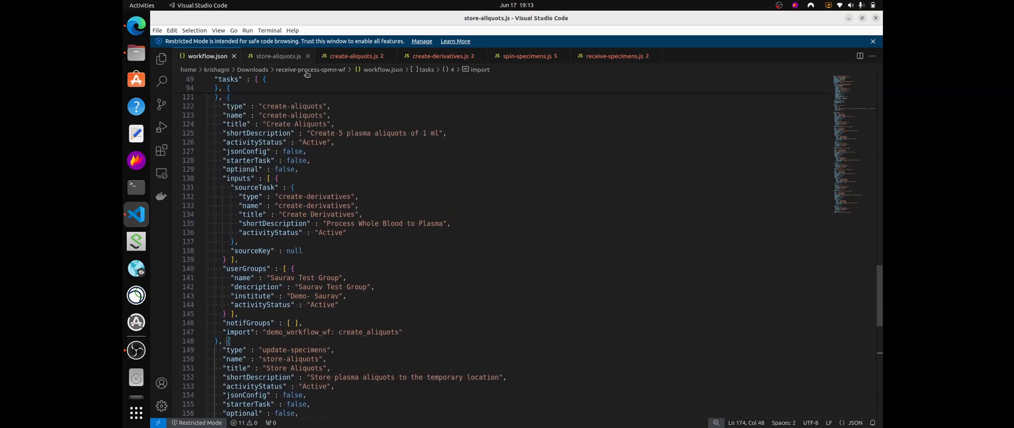
{"action": "left_click", "coordinate": [305, 59]}
{"action": "key", "text": "ctrl+a"}
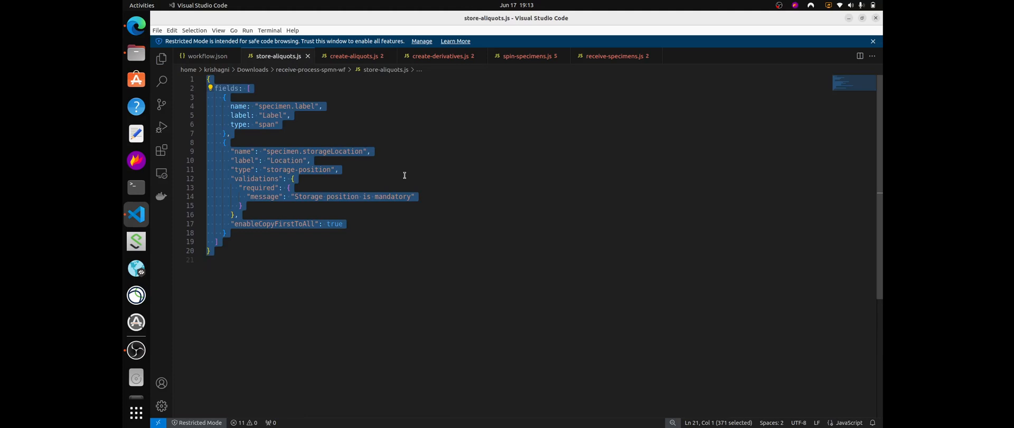
{"action": "key", "text": "ctrl+w"}
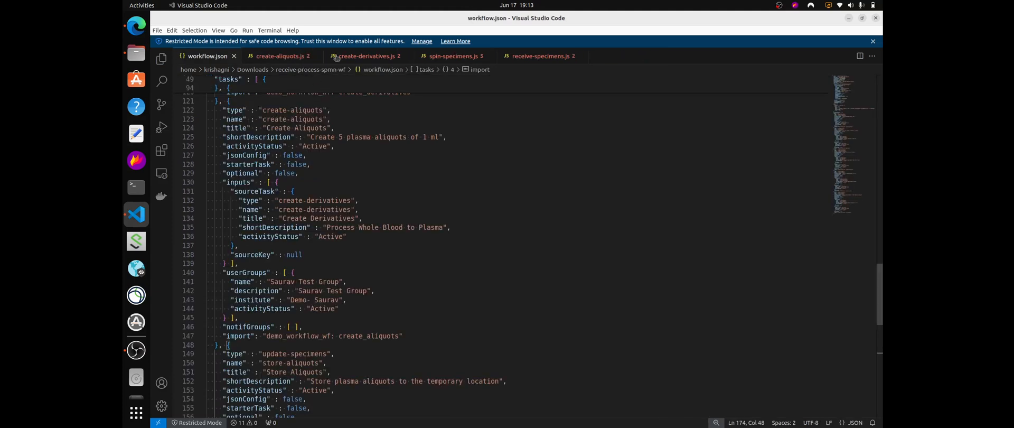
{"action": "left_click", "coordinate": [543, 61]}
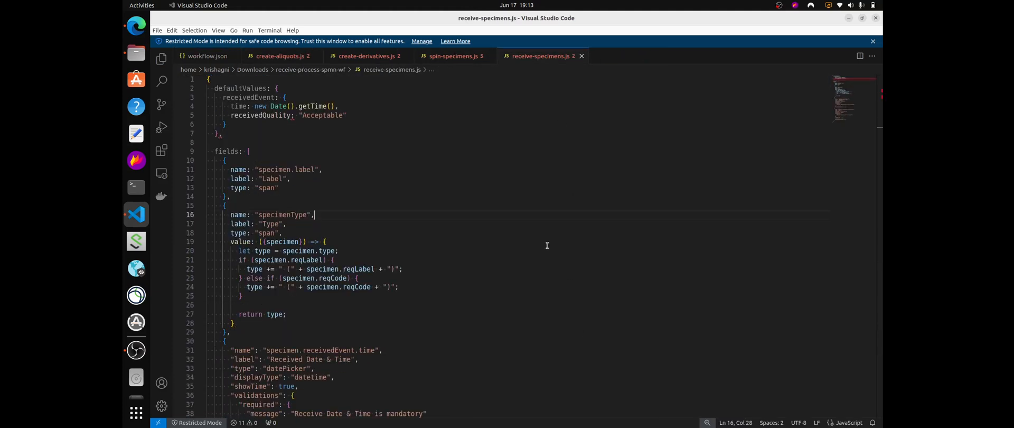
{"action": "key", "text": "ctrl+w"}
{"action": "key", "text": "ctrl+w"}
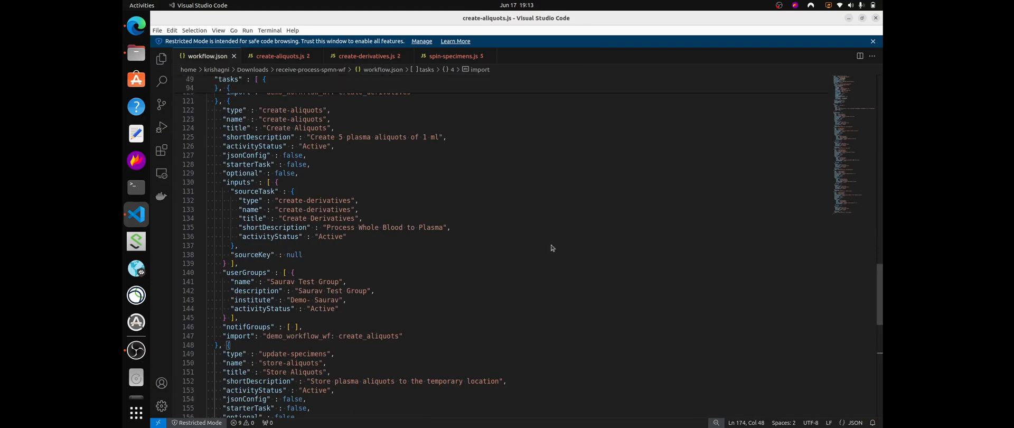
{"action": "key", "text": "ctrl+w"}
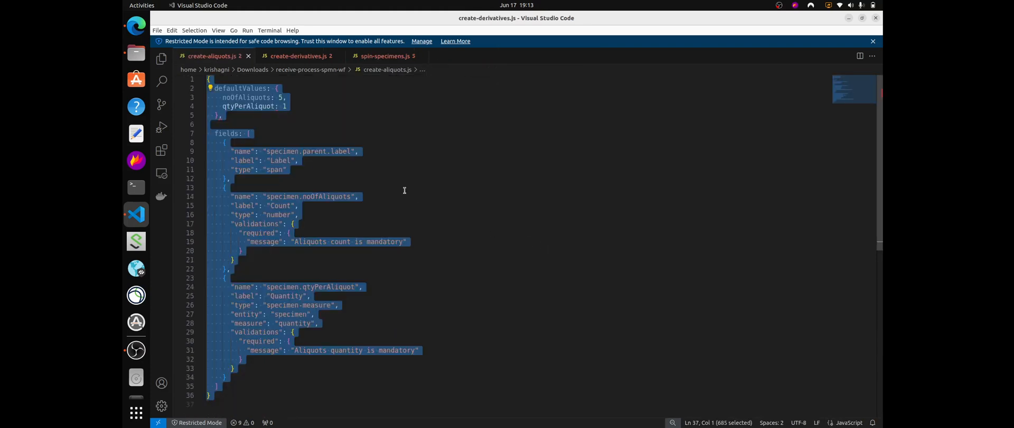
{"action": "key", "text": "ctrl+w"}
{"action": "key", "text": "ctrl+w"}
- Delete the five task .js files from the receive-process-spmn-wf folder, keeping only workflow.json
{"action": "left_click", "coordinate": [136, 54]}
{"action": "left_click", "coordinate": [523, 119]}
{"action": "left_click_drag", "start_coordinate": [555, 113], "coordinate": [258, 66]}
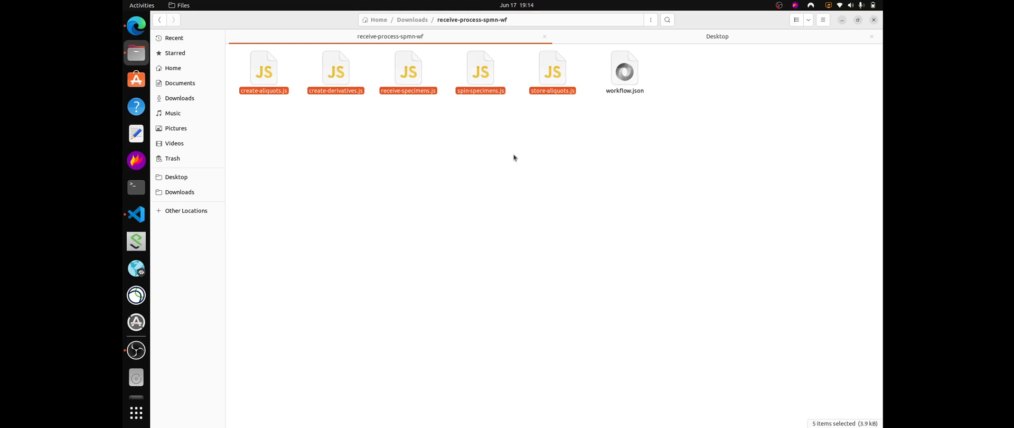
{"action": "key", "text": "Delete"}
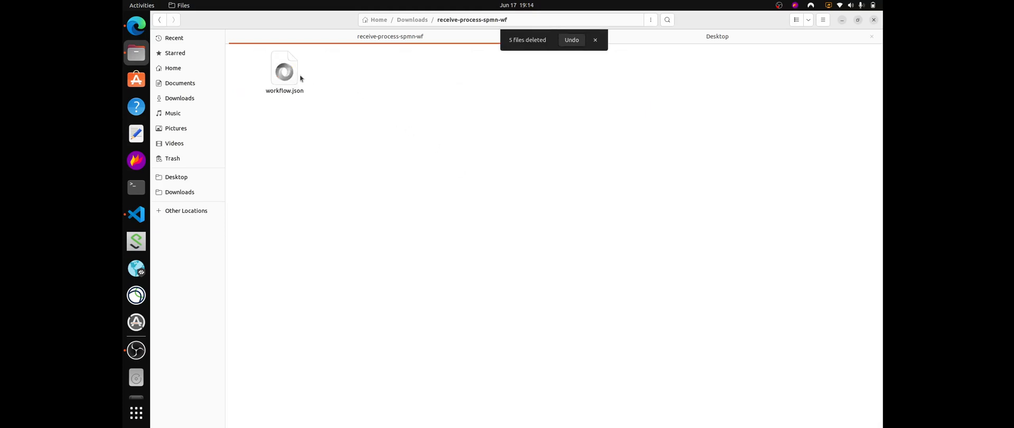
- Reopen workflow.json from the receive-process-spmn-wf folder in Visual Studio Code
{"action": "left_click", "coordinate": [284, 73]}
{"action": "right_click", "coordinate": [289, 76]}
{"action": "left_click", "coordinate": [544, 170]}
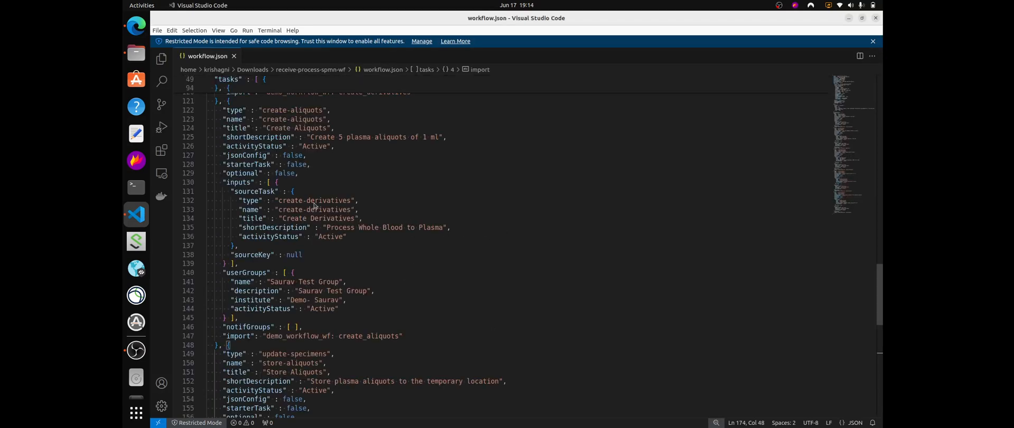
- Review the tasks' import entries in workflow.json and highlight the Create Derivatives task's name, title and shortDescription lines
{"action": "scroll", "coordinate": [397, 235], "scroll_direction": "up", "scroll_amount": 2}
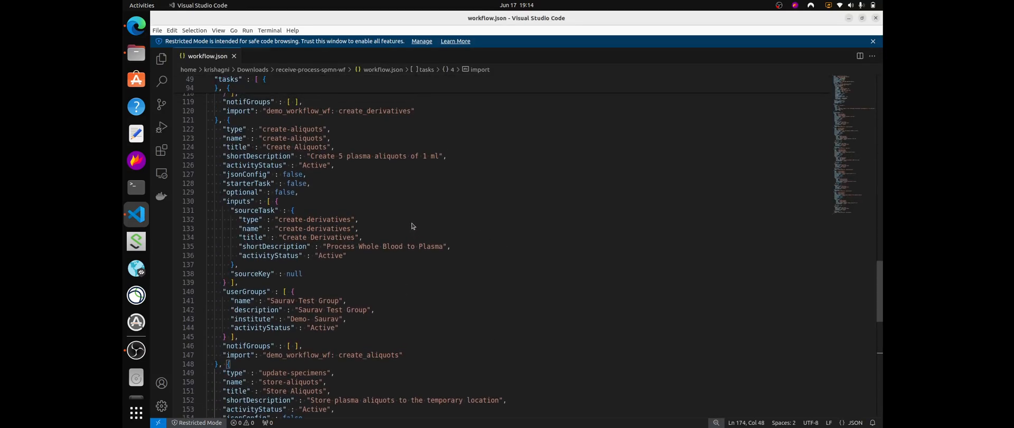
{"action": "scroll", "coordinate": [432, 228], "scroll_direction": "down", "scroll_amount": 5}
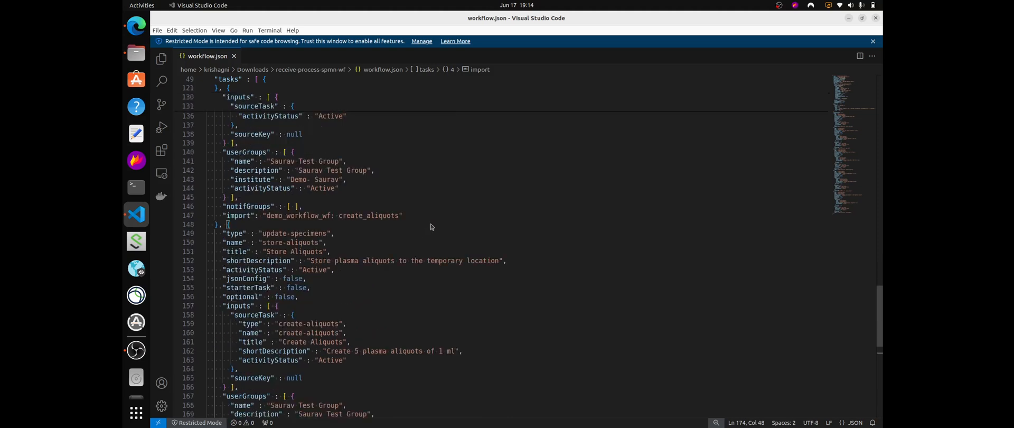
{"action": "scroll", "coordinate": [434, 228], "scroll_direction": "up", "scroll_amount": 3}
{"action": "scroll", "coordinate": [412, 219], "scroll_direction": "up", "scroll_amount": 7}
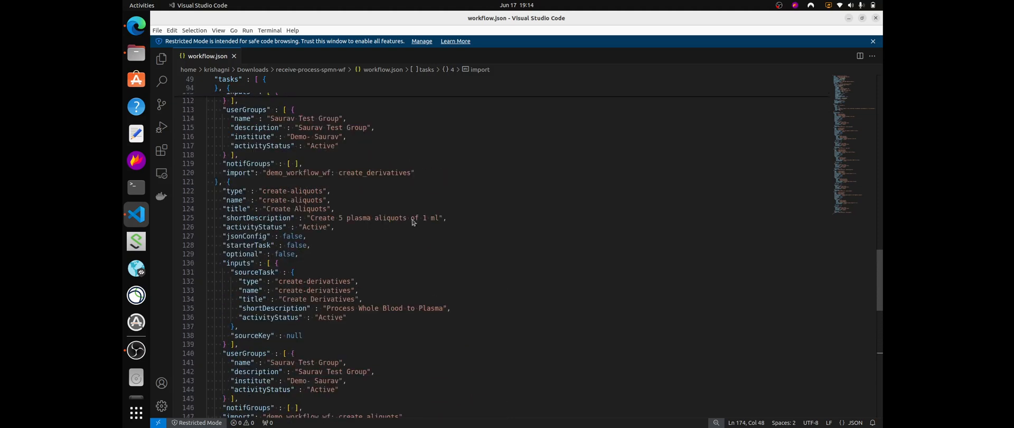
{"action": "scroll", "coordinate": [382, 209], "scroll_direction": "up", "scroll_amount": 4}
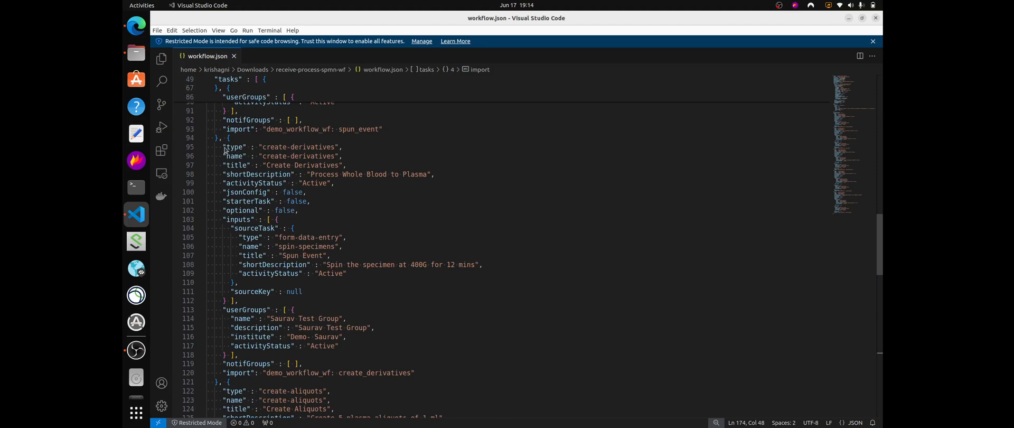
{"action": "scroll", "coordinate": [277, 185], "scroll_direction": "up", "scroll_amount": 2}
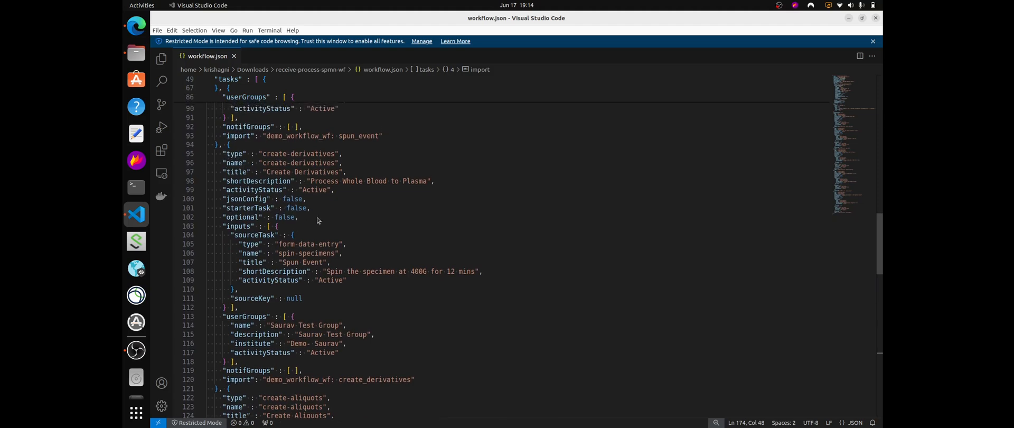
{"action": "scroll", "coordinate": [257, 209], "scroll_direction": "up", "scroll_amount": 1}
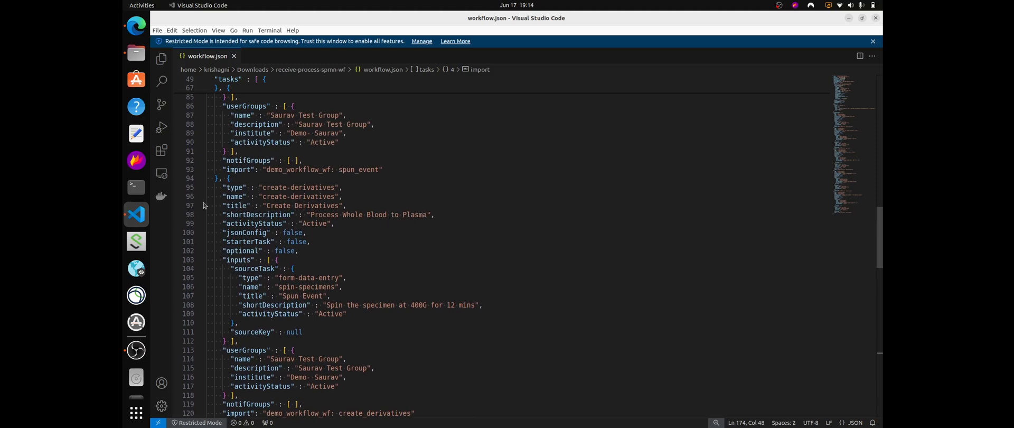
{"action": "left_click_drag", "start_coordinate": [218, 196], "coordinate": [440, 218]}
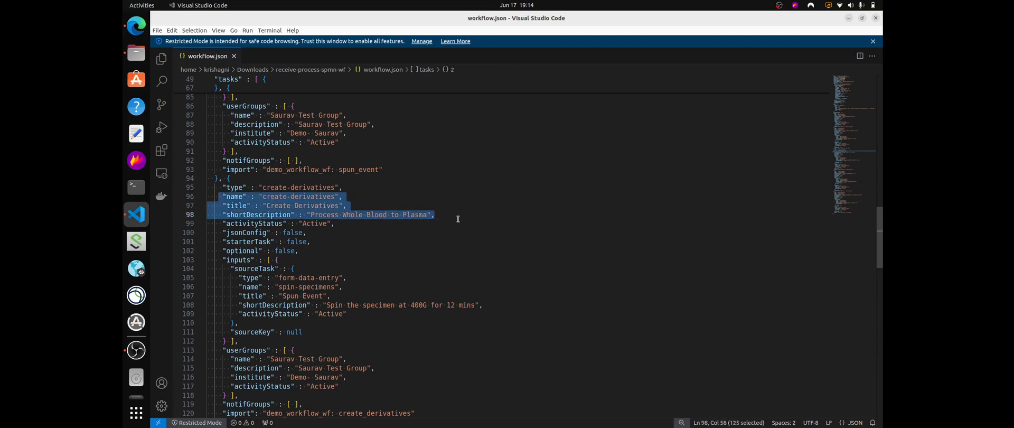
- Delete the type, name, title and shortDescription lines from the Receive Specimens task in workflow.json, keeping its opening brace
{"action": "left_click", "coordinate": [459, 215]}
{"action": "scroll", "coordinate": [356, 190], "scroll_direction": "up", "scroll_amount": 10}
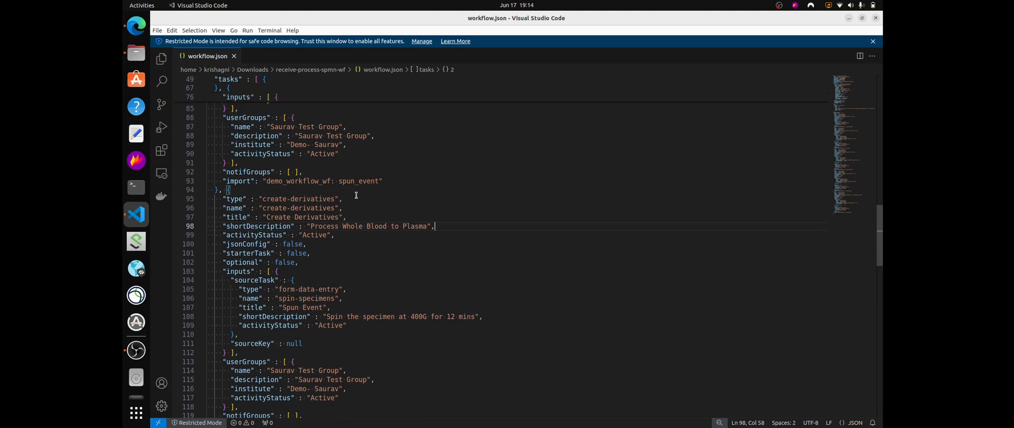
{"action": "scroll", "coordinate": [358, 207], "scroll_direction": "up", "scroll_amount": 3}
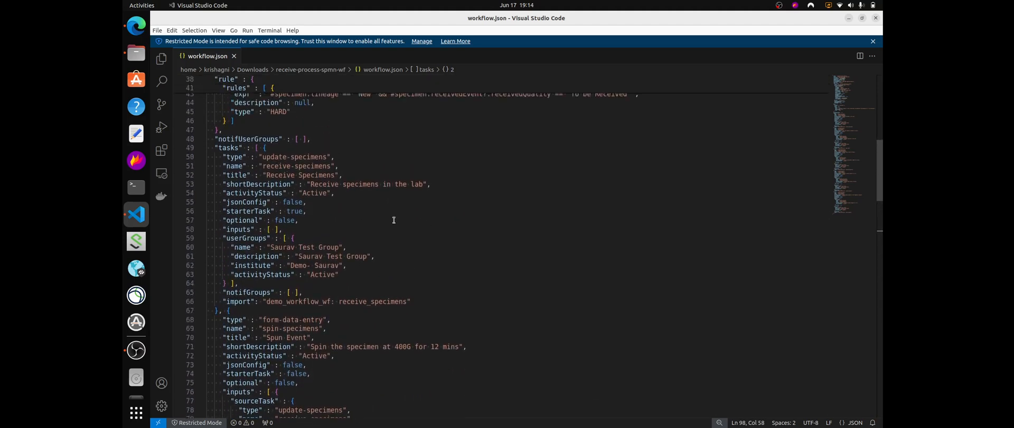
{"action": "left_click_drag", "start_coordinate": [431, 183], "coordinate": [222, 156]}
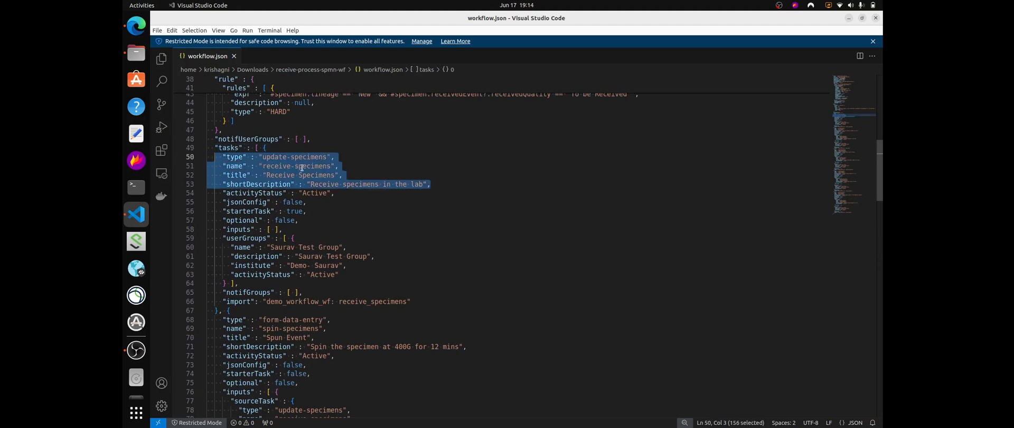
{"action": "key", "text": "BackSpace"}
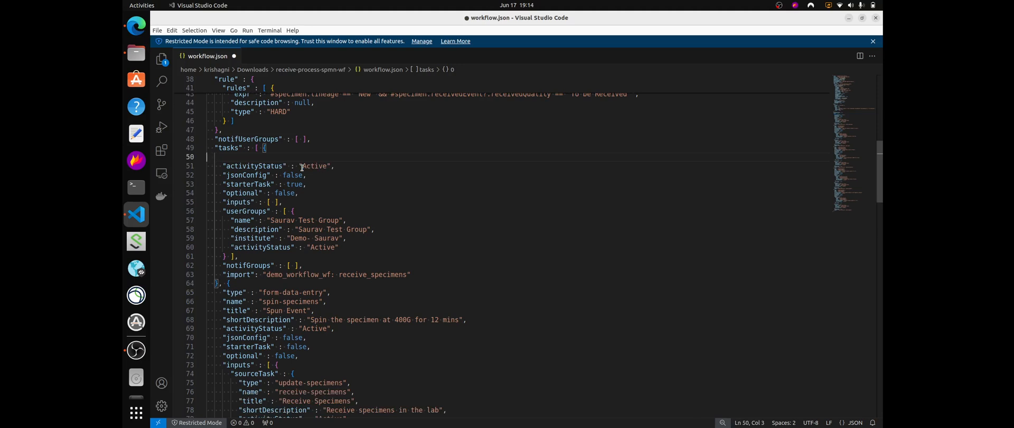
{"action": "key", "text": "BackSpace"}
{"action": "key", "text": "BackSpace"}
{"action": "type", "text": "{"}
- Delete the type, name, title and shortDescription lines from the Spun Event task
{"action": "scroll", "coordinate": [304, 187], "scroll_direction": "down", "scroll_amount": 1}
{"action": "scroll", "coordinate": [304, 187], "scroll_direction": "down", "scroll_amount": 3}
{"action": "scroll", "coordinate": [227, 218], "scroll_direction": "down", "scroll_amount": 1}
{"action": "left_click", "coordinate": [224, 174]}
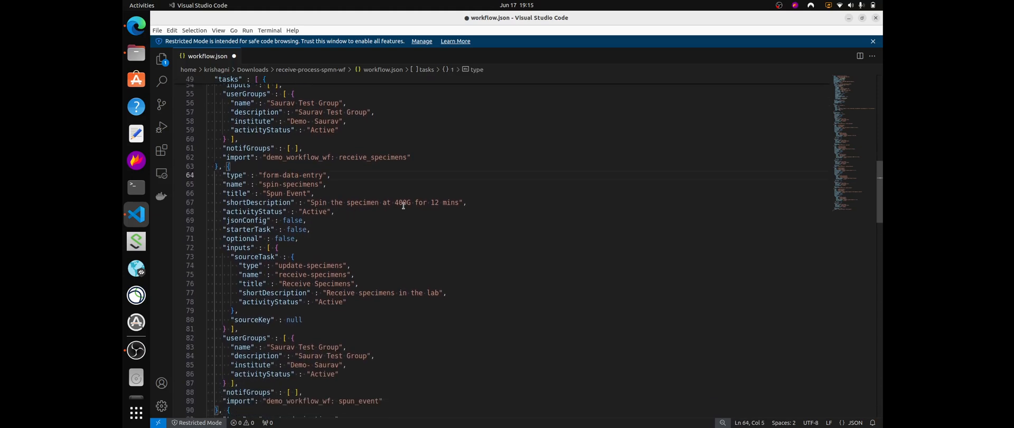
{"action": "left_click", "coordinate": [480, 202], "text": "shift"}
{"action": "key", "text": "BackSpace"}
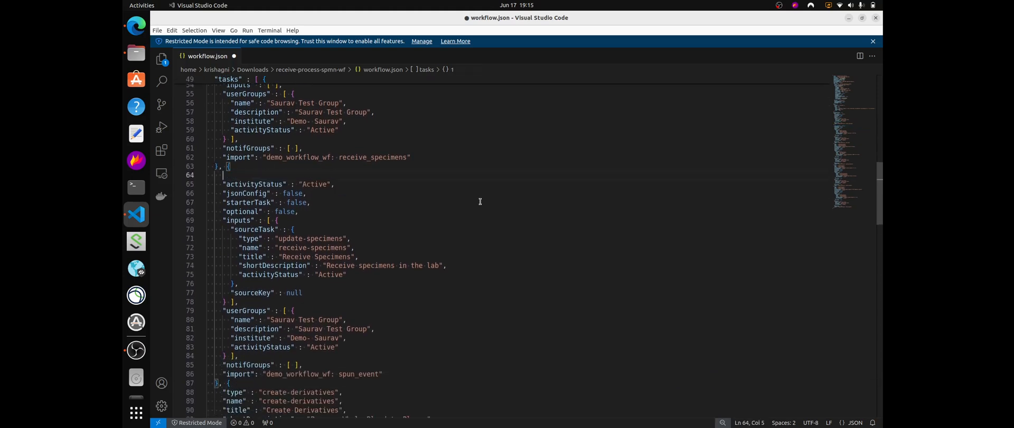
{"action": "key", "text": "BackSpace"}
- Reduce the sourceTask of the task importing spun_event to only its name, "receive-specimens", without a trailing comma
{"action": "scroll", "coordinate": [379, 262], "scroll_direction": "down", "scroll_amount": 2}
{"action": "scroll", "coordinate": [379, 263], "scroll_direction": "down", "scroll_amount": 2}
{"action": "scroll", "coordinate": [349, 246], "scroll_direction": "down", "scroll_amount": 3}
{"action": "scroll", "coordinate": [338, 231], "scroll_direction": "up", "scroll_amount": 4}
{"action": "scroll", "coordinate": [354, 230], "scroll_direction": "up", "scroll_amount": 2}
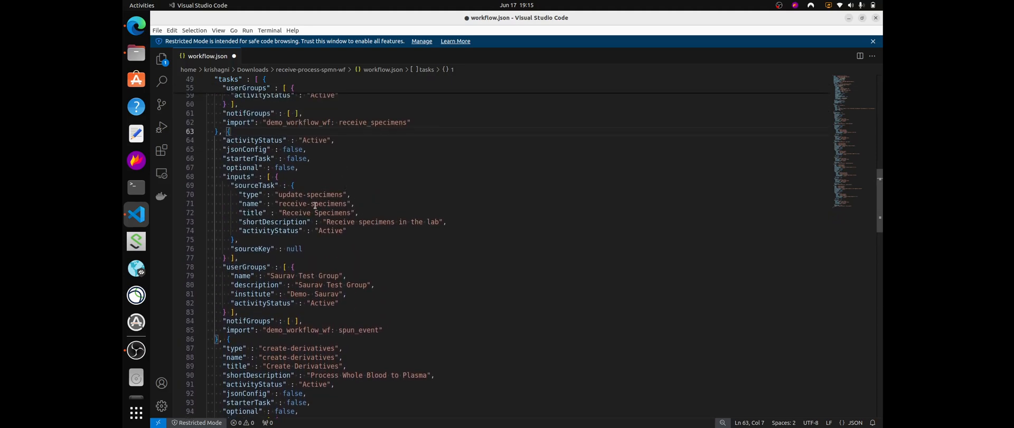
{"action": "left_click_drag", "start_coordinate": [361, 194], "coordinate": [192, 196]}
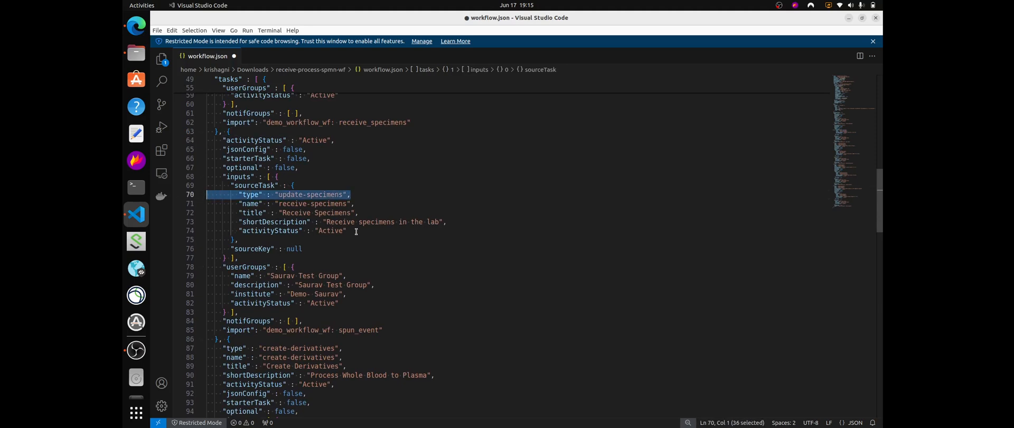
{"action": "key", "text": "BackSpace"}
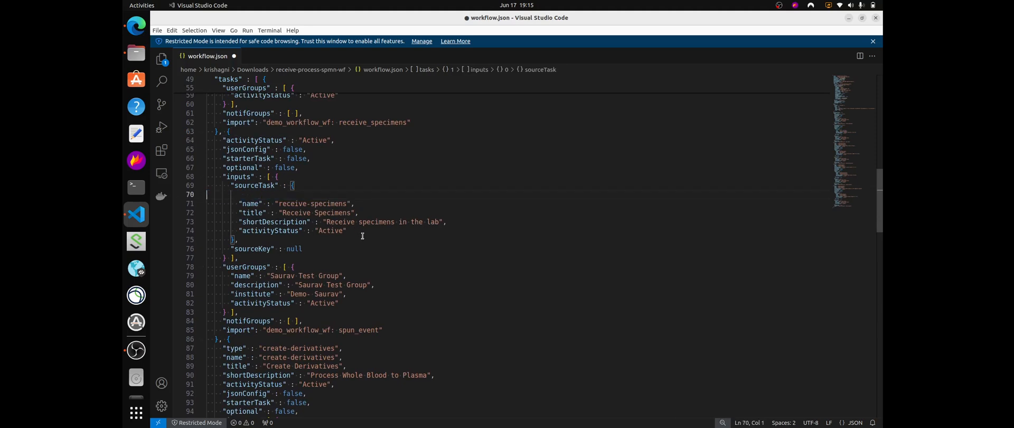
{"action": "key", "text": "BackSpace"}
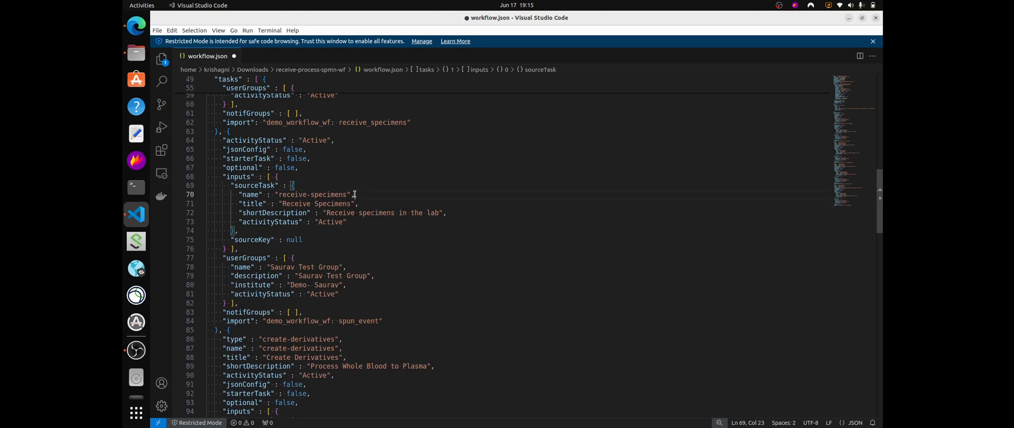
{"action": "left_click", "coordinate": [361, 224], "text": "shift"}
{"action": "key", "text": "BackSpace"}
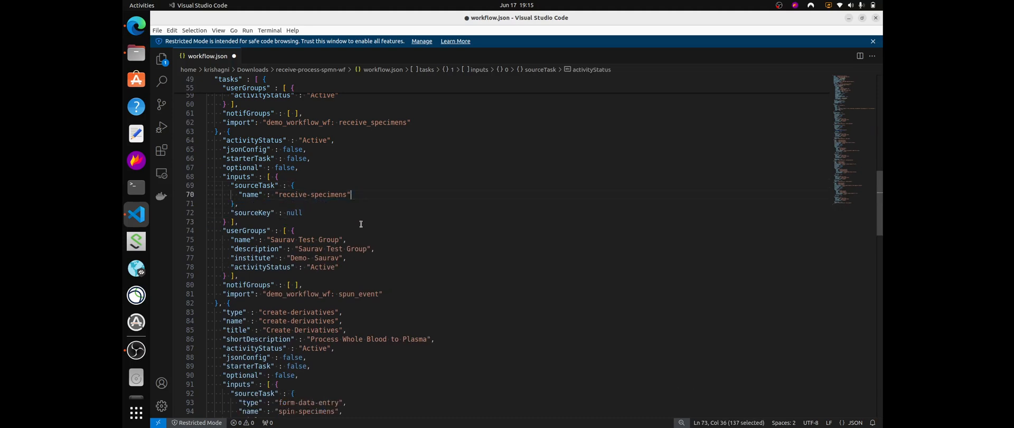
- Delete the type, name, title and shortDescription lines from the Create Derivatives task
{"action": "scroll", "coordinate": [362, 230], "scroll_direction": "down", "scroll_amount": 3}
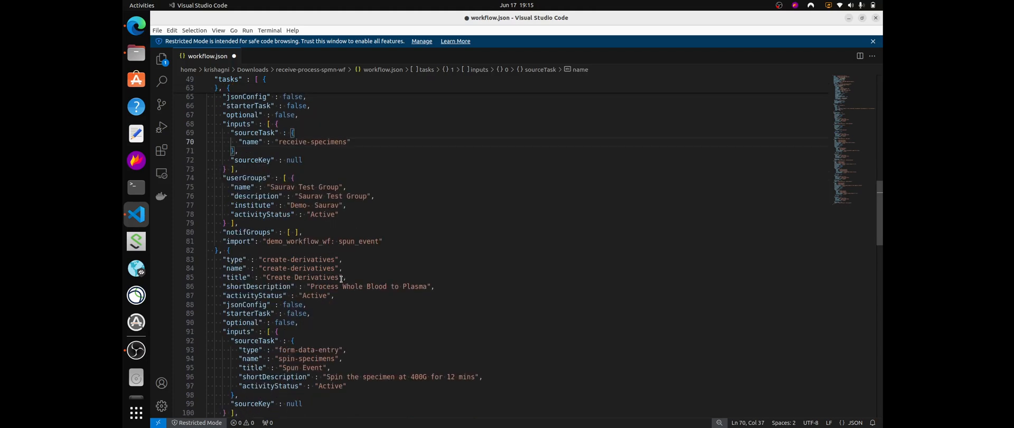
{"action": "scroll", "coordinate": [324, 252], "scroll_direction": "down", "scroll_amount": 1}
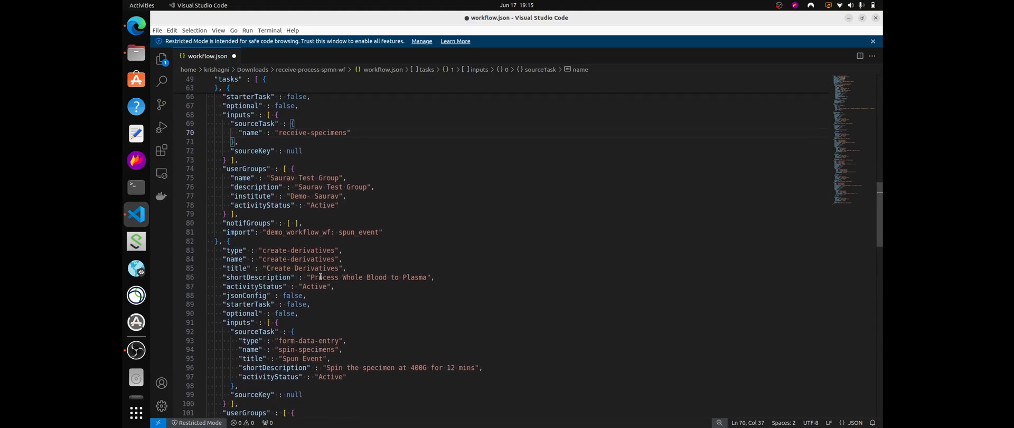
{"action": "scroll", "coordinate": [419, 230], "scroll_direction": "down", "scroll_amount": 1}
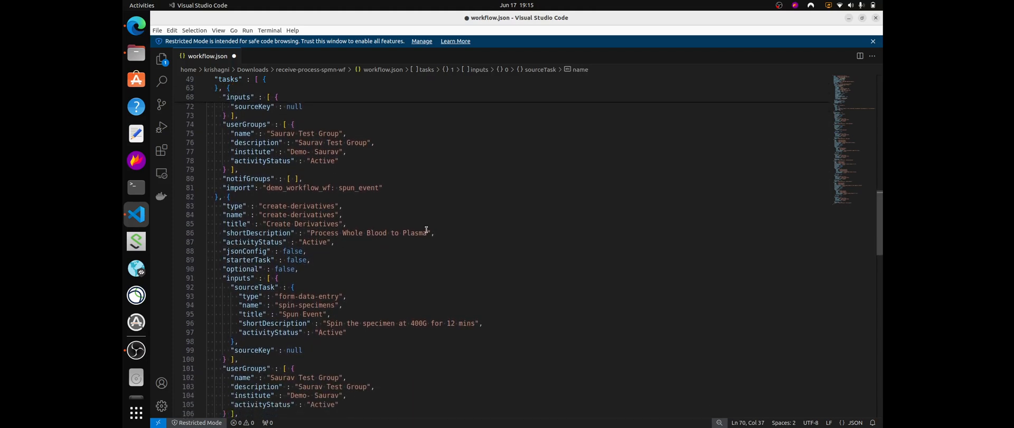
{"action": "left_click", "coordinate": [444, 229]}
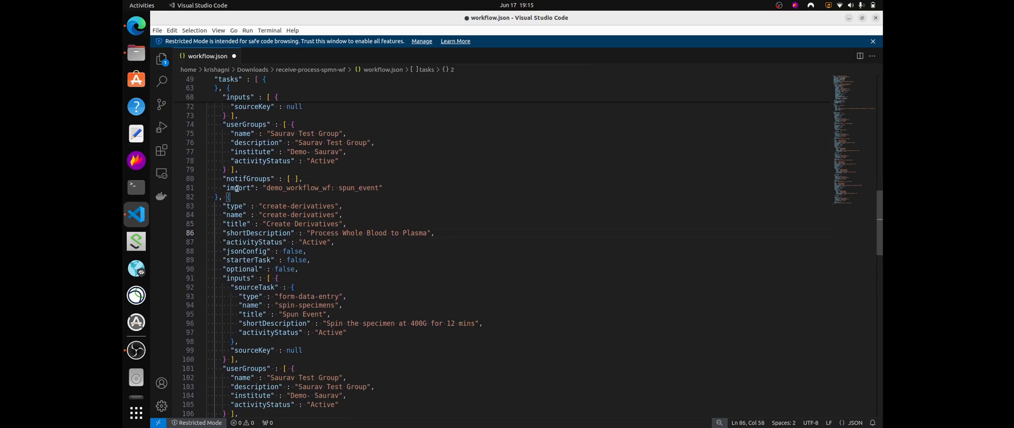
{"action": "left_click", "coordinate": [222, 204], "text": "shift"}
{"action": "key", "text": "BackSpace"}
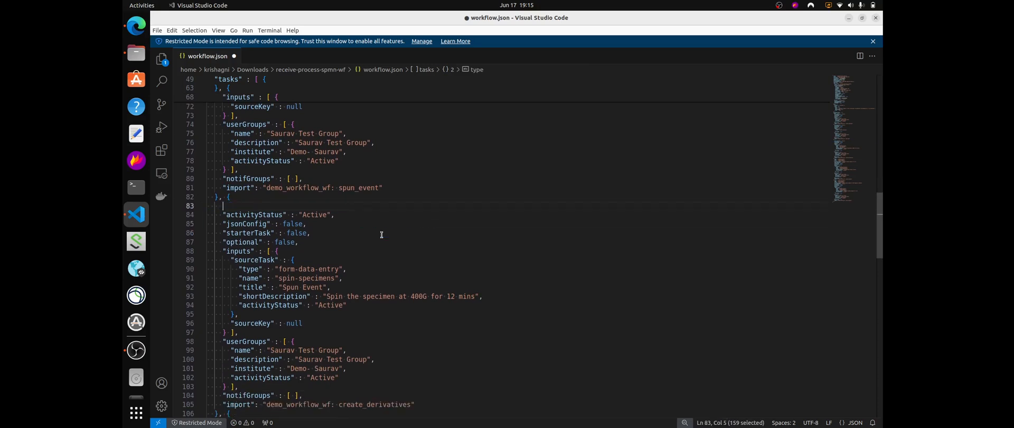
{"action": "key", "text": "BackSpace"}
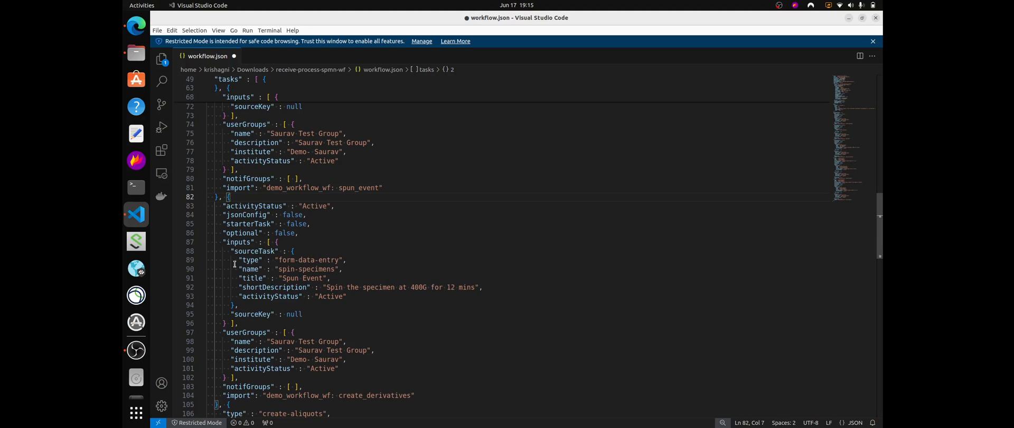
- Reduce the sourceTask of the task importing create_derivatives to only its name, "spin-specimens", without a trailing comma
{"action": "left_click_drag", "start_coordinate": [236, 261], "coordinate": [355, 262]}
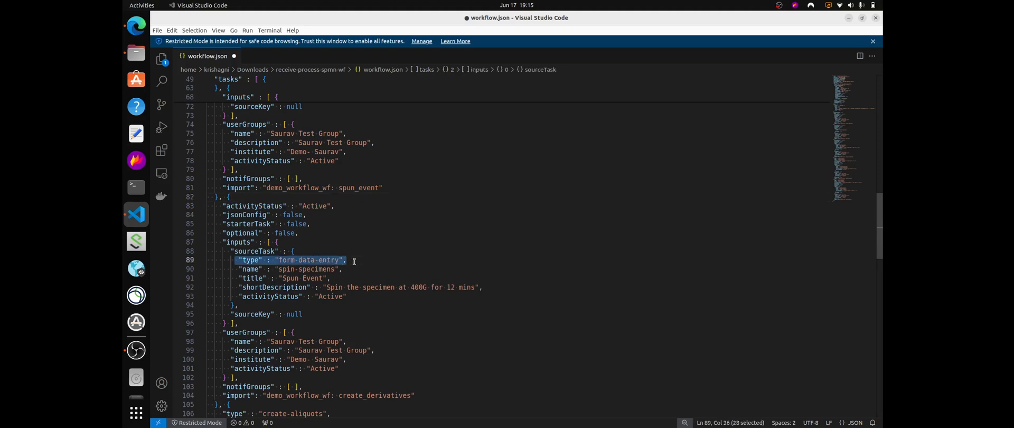
{"action": "key", "text": "BackSpace"}
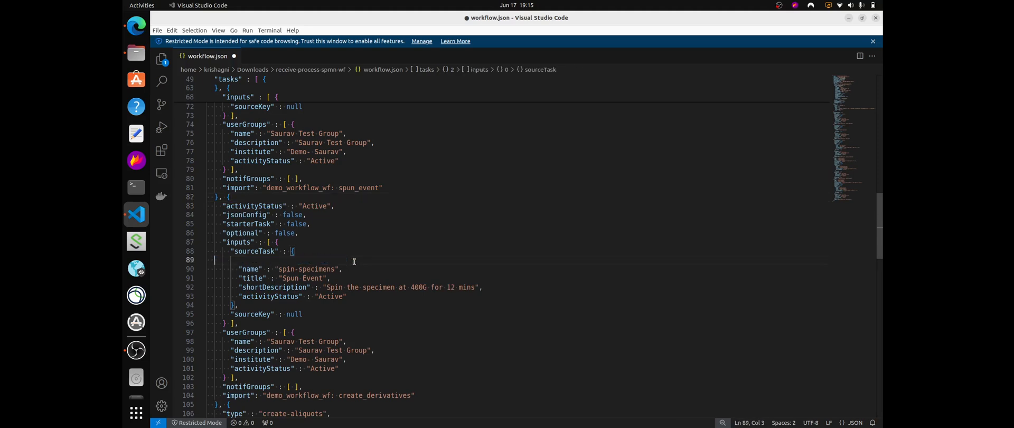
{"action": "key", "text": "BackSpace"}
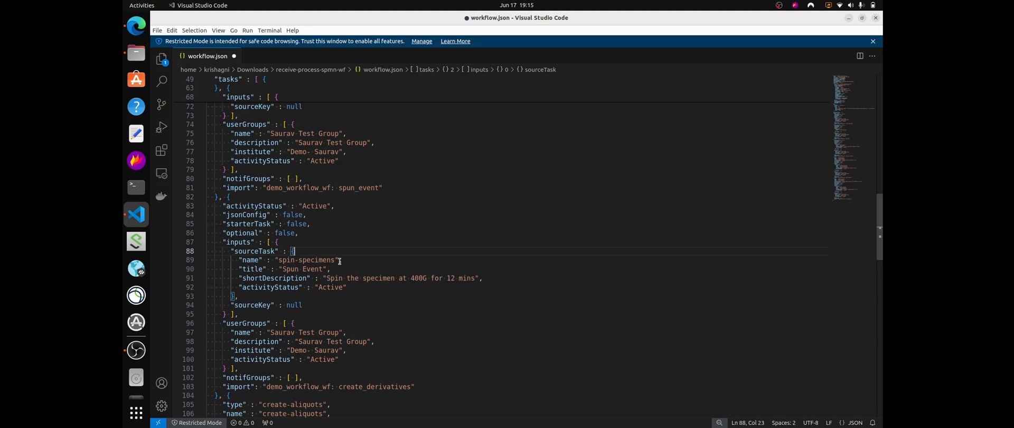
{"action": "left_click", "coordinate": [357, 287], "text": "shift"}
{"action": "key", "text": "BackSpace"}
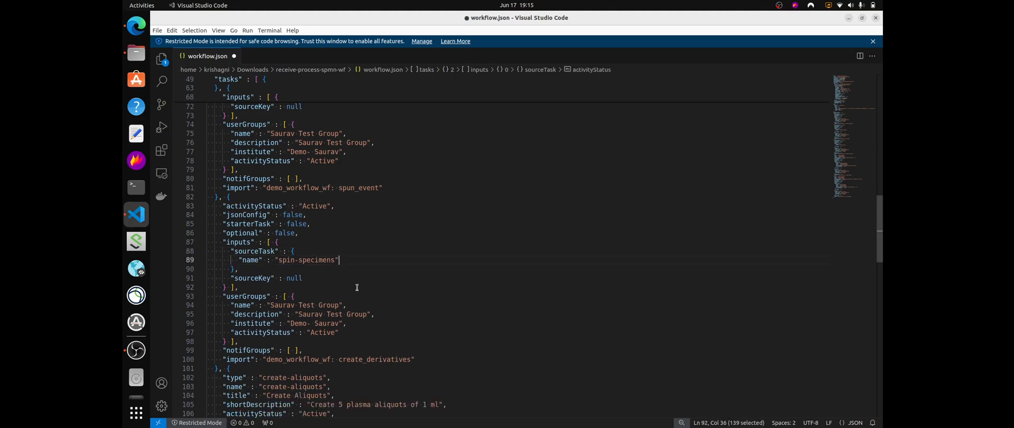
- Delete the type, name, title and shortDescription lines from the Create Aliquots task and close up the blank line
{"action": "scroll", "coordinate": [357, 287], "scroll_direction": "down", "scroll_amount": 5}
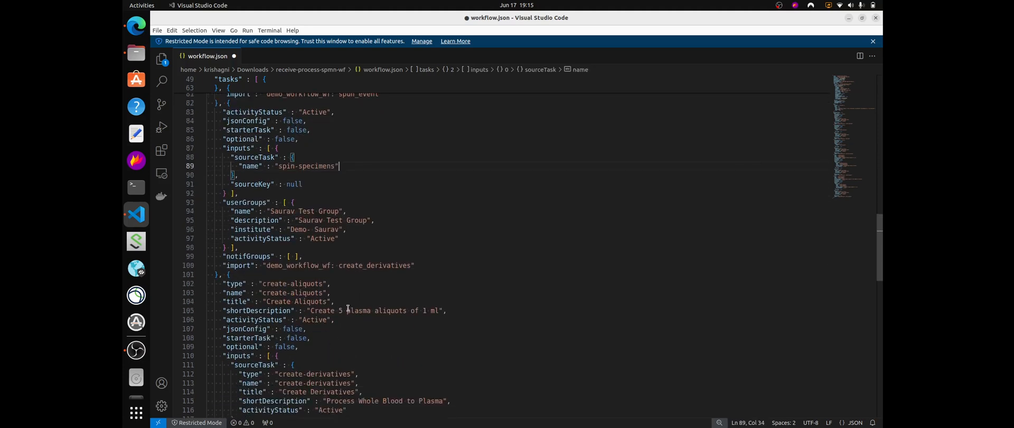
{"action": "scroll", "coordinate": [346, 306], "scroll_direction": "down", "scroll_amount": 2}
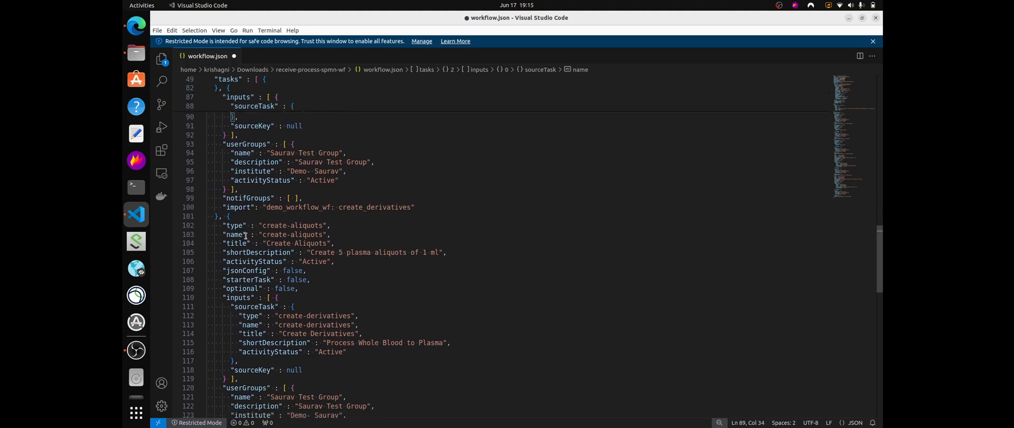
{"action": "left_click", "coordinate": [223, 208]}
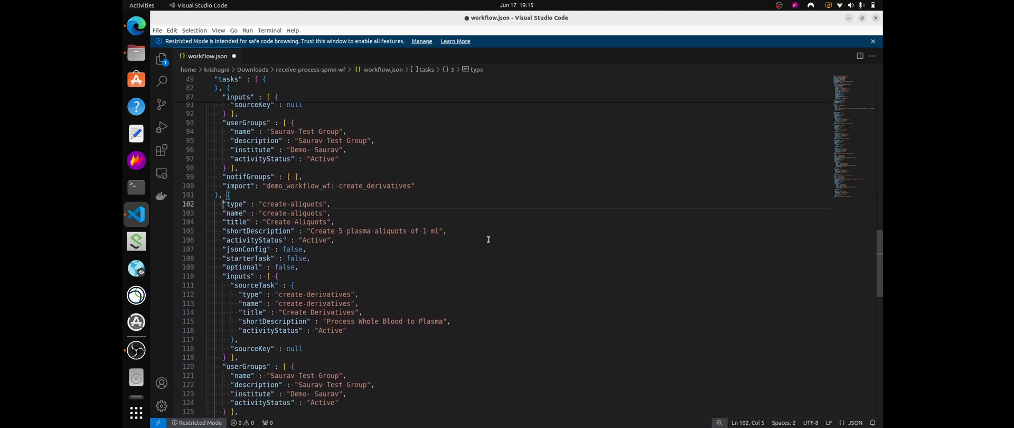
{"action": "left_click", "coordinate": [461, 231], "text": "shift"}
{"action": "key", "text": "BackSpace"}
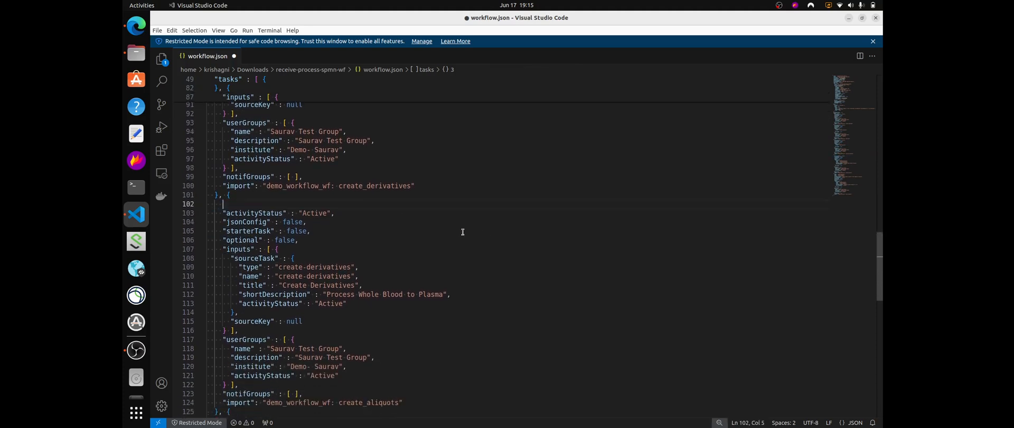
{"action": "key", "text": "Delete"}
{"action": "key", "text": "Delete"}
{"action": "key", "text": "Delete"}
{"action": "key", "text": "Delete"}
{"action": "key", "text": "Delete"}
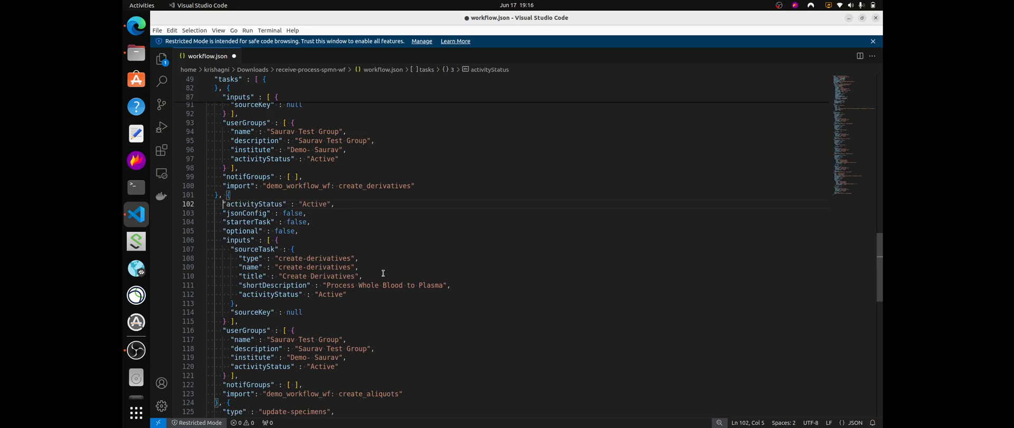
- Reduce the sourceTask of the task importing create_aliquots to only its name, "create-derivatives", without a trailing comma
{"action": "left_click_drag", "start_coordinate": [238, 258], "coordinate": [368, 258]}
{"action": "key", "text": "Delete"}
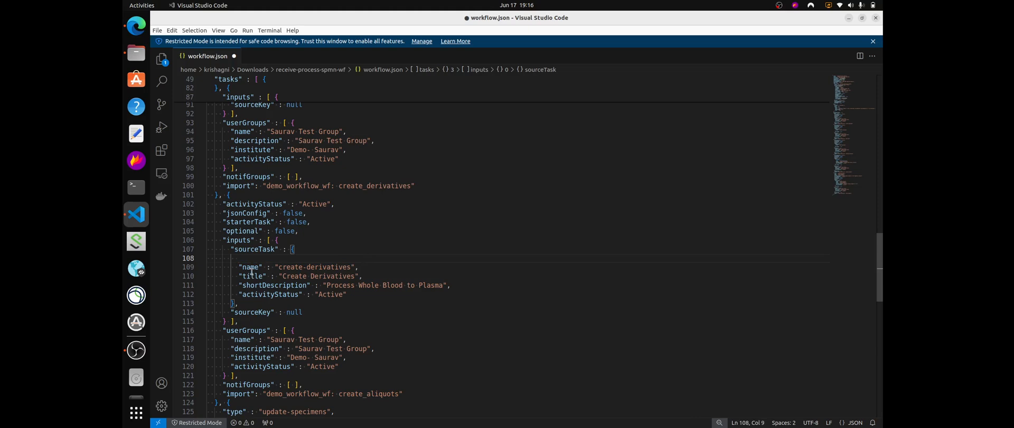
{"action": "key", "text": "BackSpace"}
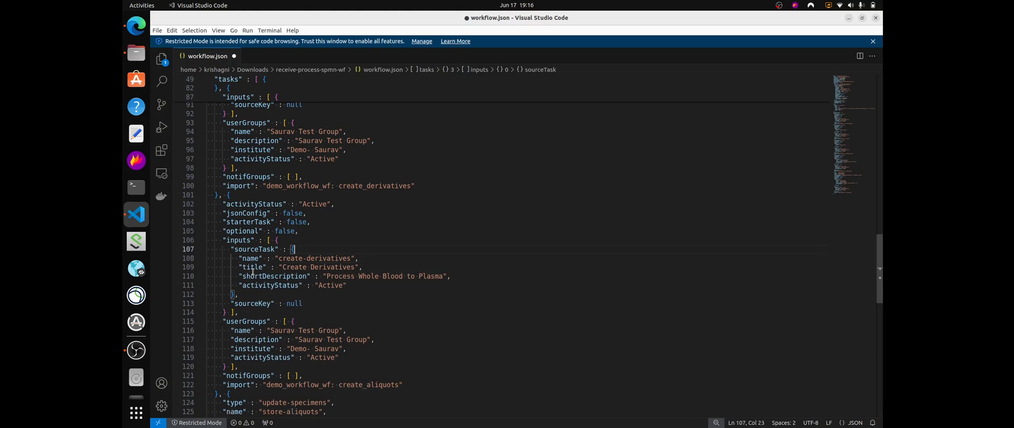
{"action": "left_click", "coordinate": [235, 267]}
{"action": "left_click", "coordinate": [376, 285], "text": "shift"}
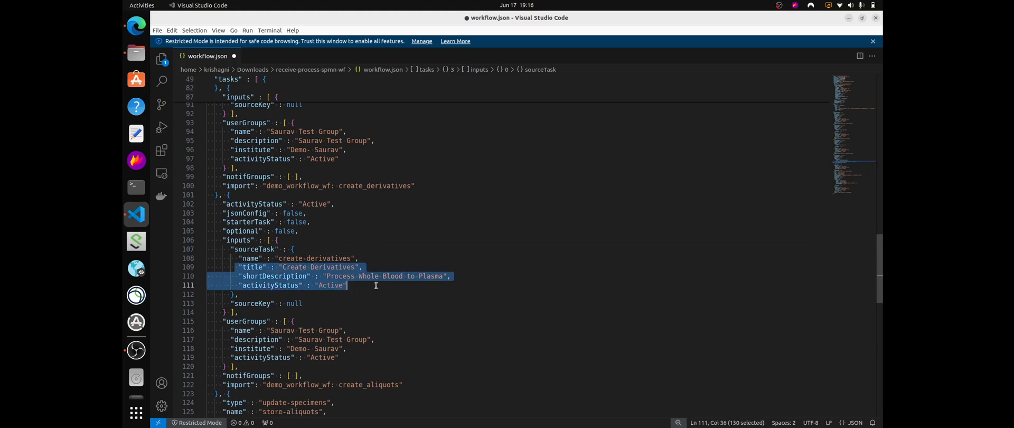
{"action": "key", "text": "Delete"}
{"action": "key", "text": "BackSpace"}
{"action": "key", "text": "BackSpace"}
{"action": "key", "text": "BackSpace"}
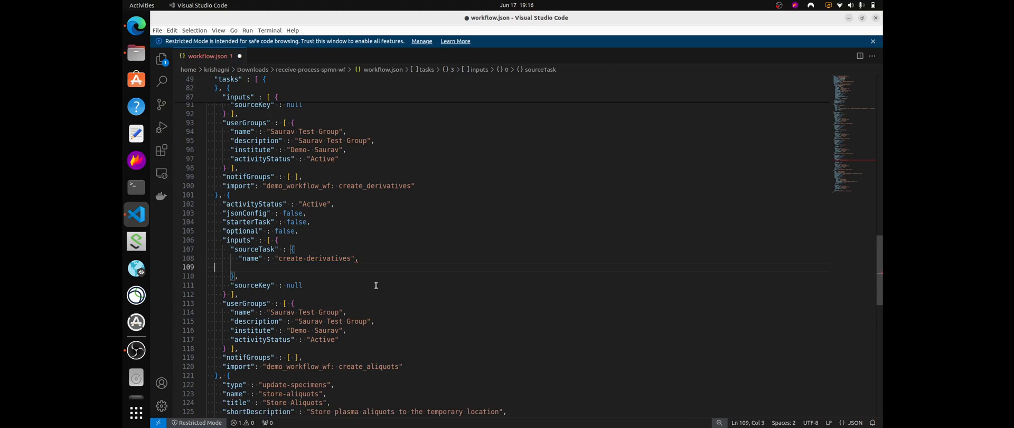
{"action": "key", "text": "BackSpace"}
{"action": "key", "text": "BackSpace"}
{"action": "key", "text": "BackSpace"}
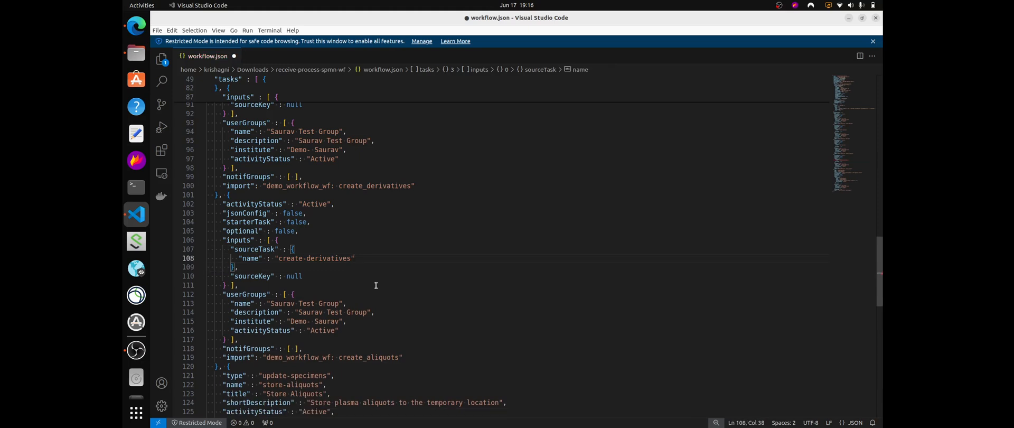
- Review the trimmed task entries in workflow.json, from the create_aliquots import back to the start of the tasks list
{"action": "scroll", "coordinate": [376, 286], "scroll_direction": "up", "scroll_amount": 3}
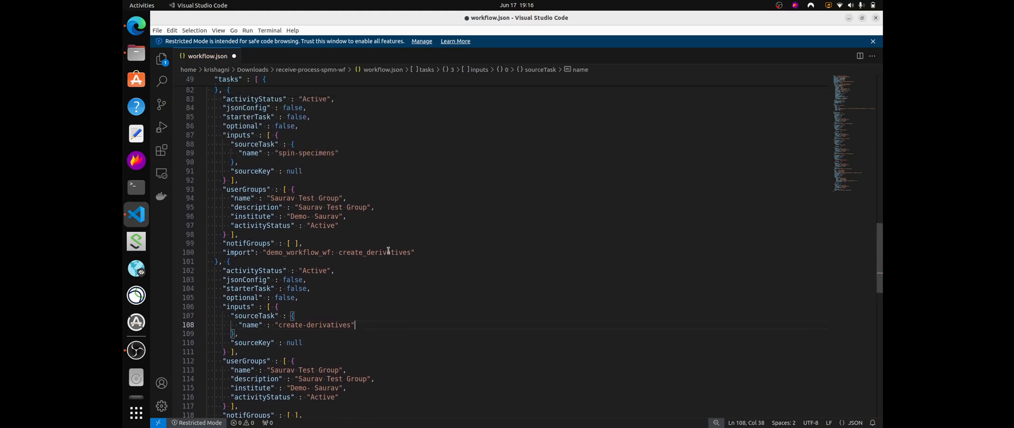
{"action": "scroll", "coordinate": [388, 249], "scroll_direction": "up", "scroll_amount": 6}
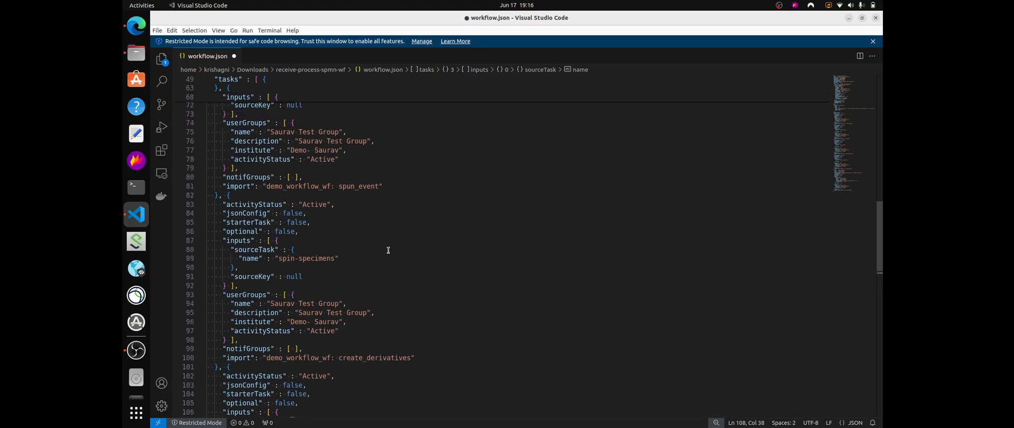
{"action": "scroll", "coordinate": [388, 249], "scroll_direction": "up", "scroll_amount": 5}
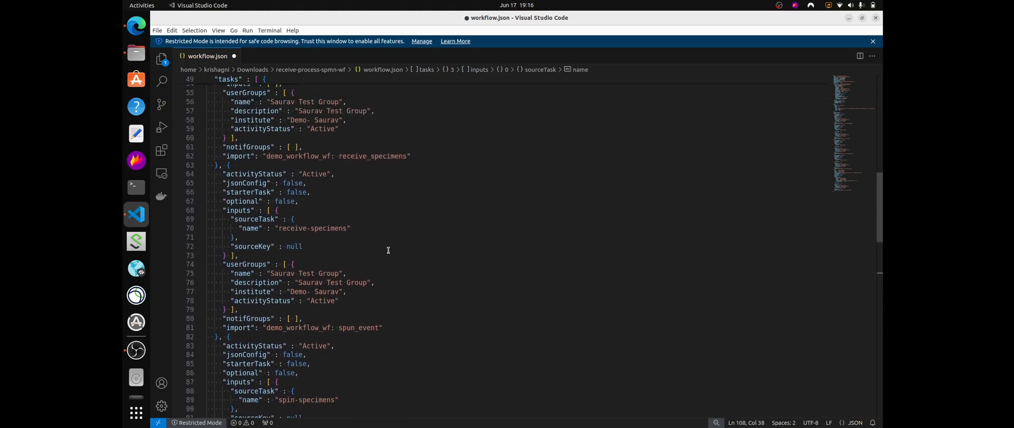
{"action": "scroll", "coordinate": [388, 249], "scroll_direction": "up", "scroll_amount": 4}
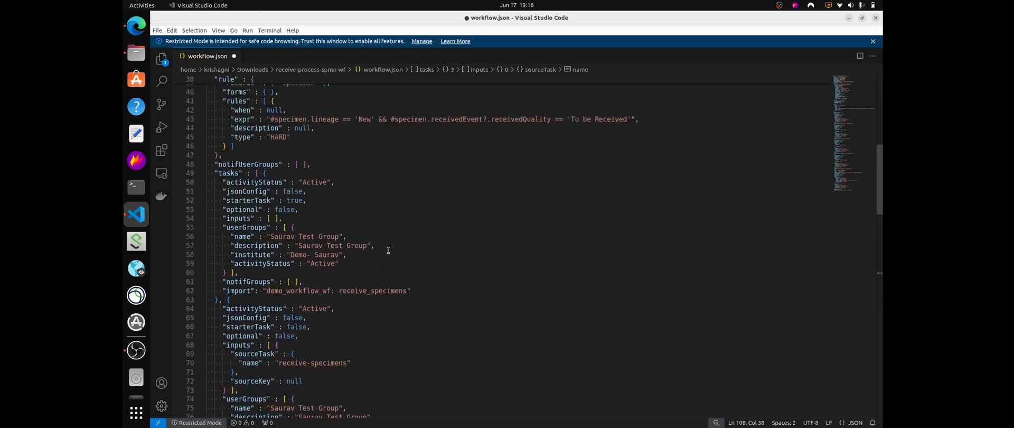
- Delete the type, name, title and shortDescription lines from the Store Aliquots task and close up the blank line
{"action": "scroll", "coordinate": [389, 250], "scroll_direction": "down", "scroll_amount": 15}
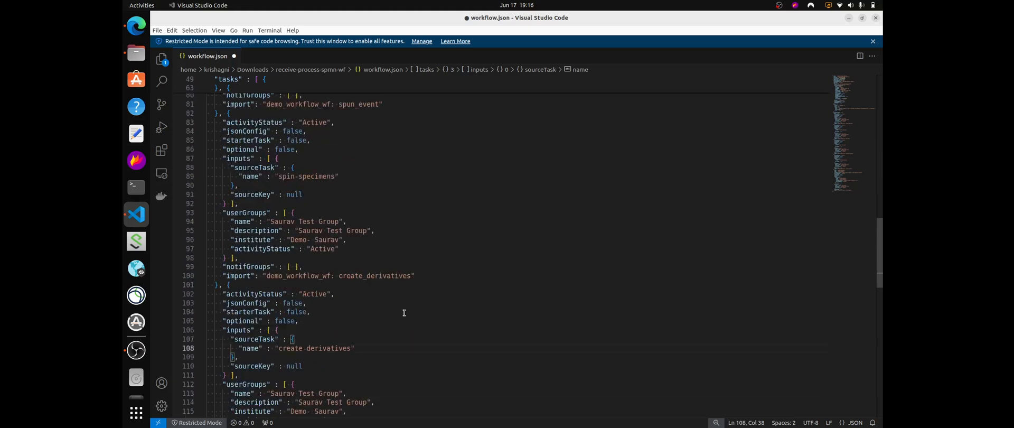
{"action": "scroll", "coordinate": [404, 314], "scroll_direction": "down", "scroll_amount": 8}
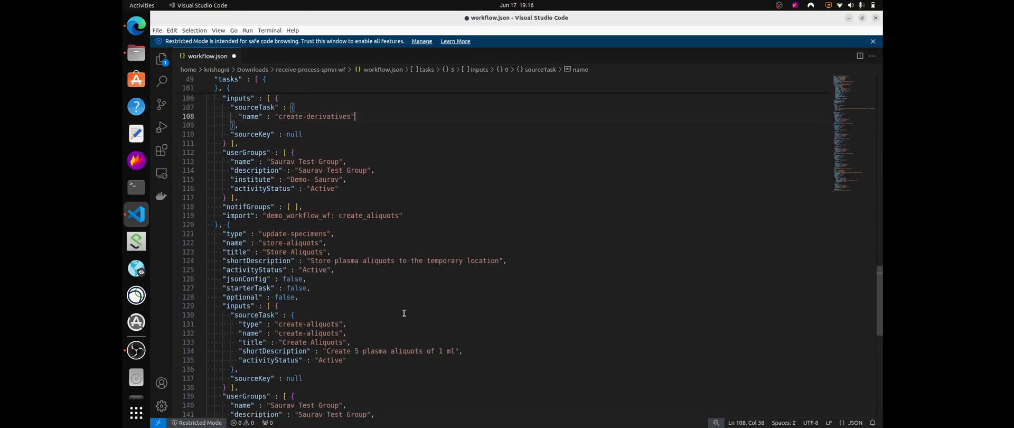
{"action": "scroll", "coordinate": [404, 313], "scroll_direction": "down", "scroll_amount": 3}
{"action": "scroll", "coordinate": [267, 164], "scroll_direction": "up", "scroll_amount": 1}
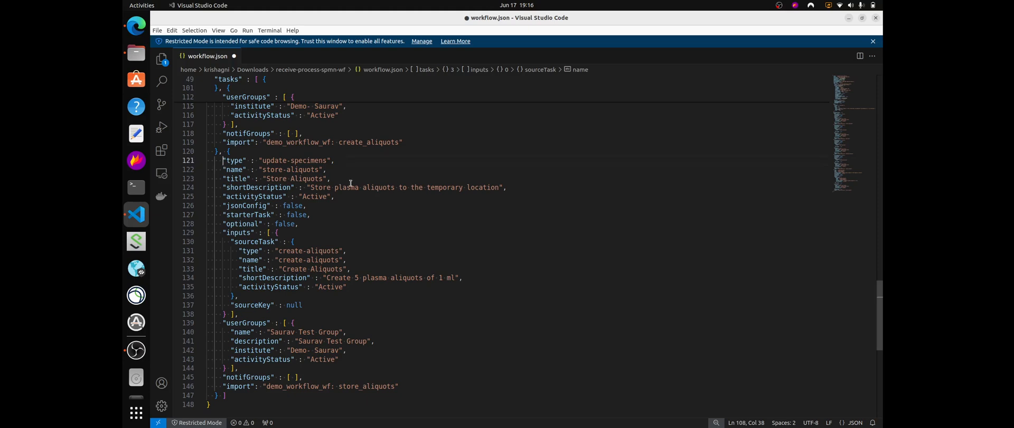
{"action": "left_click", "coordinate": [545, 193], "text": "shift"}
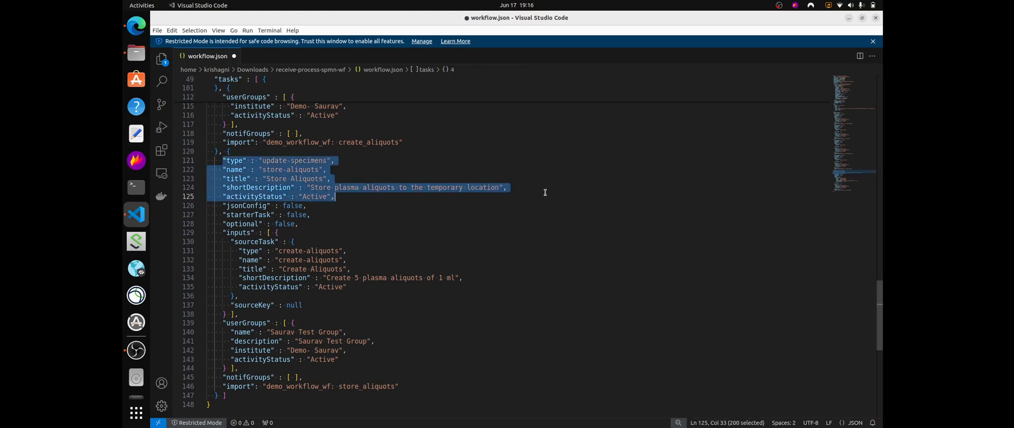
{"action": "key", "text": "shift+Up"}
{"action": "key", "text": "shift+Right"}
{"action": "key", "text": "shift+Right"}
{"action": "key", "text": "shift+Right"}
{"action": "key", "text": "shift+Right"}
{"action": "key", "text": "shift+Right"}
{"action": "key", "text": "shift+Right"}
{"action": "key", "text": "shift+Right"}
{"action": "key", "text": "shift+Right"}
{"action": "key", "text": "shift+Right"}
{"action": "key", "text": "shift+Right"}
{"action": "key", "text": "shift+Right"}
{"action": "key", "text": "shift+Right"}
{"action": "key", "text": "shift+Right"}
{"action": "key", "text": "shift+Right"}
{"action": "key", "text": "shift+Right"}
{"action": "key", "text": "shift+Right"}
{"action": "key", "text": "shift+Right"}
{"action": "key", "text": "shift+Right"}
{"action": "key", "text": "shift+Right"}
{"action": "key", "text": "shift+Right"}
{"action": "key", "text": "shift+Right"}
{"action": "key", "text": "shift+Right"}
{"action": "key", "text": "shift+Right"}
{"action": "key", "text": "shift+Right"}
{"action": "key", "text": "BackSpace"}
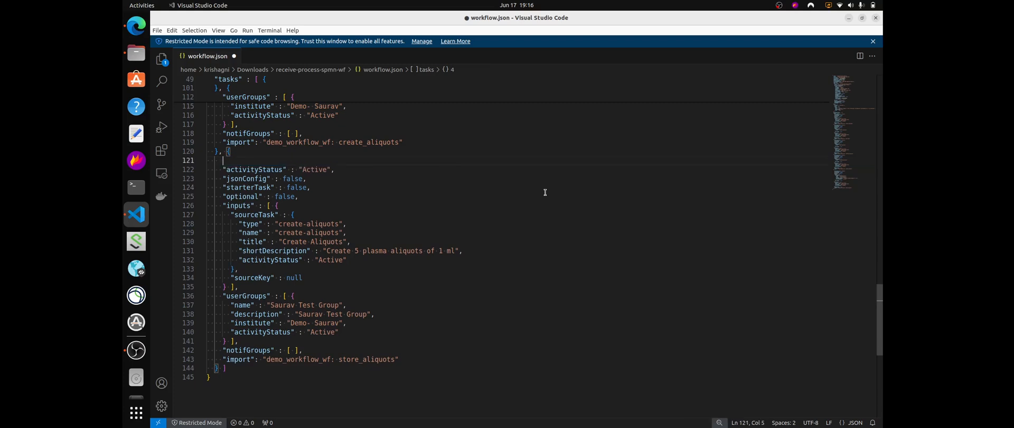
{"action": "key", "text": "ctrl+shift+k"}
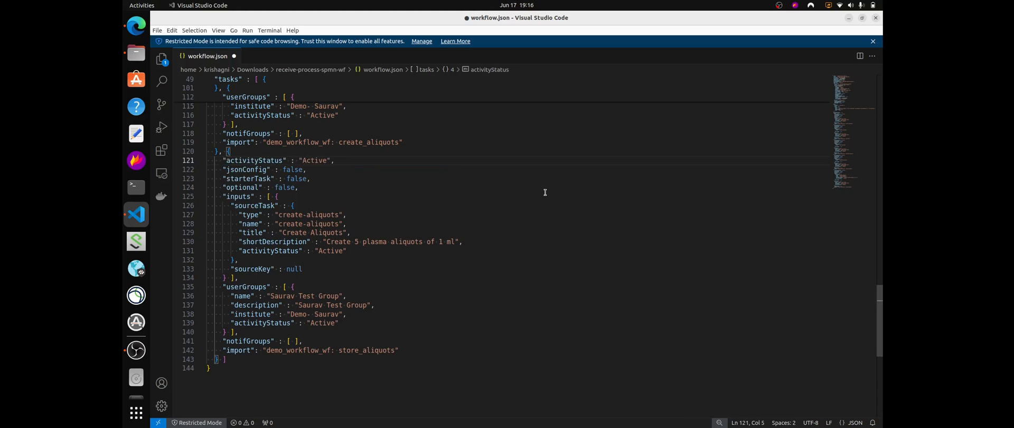
- Reduce the sourceTask of the task importing store_aliquots to only its name, "create-aliquots", without a trailing comma
{"action": "left_click", "coordinate": [238, 215]}
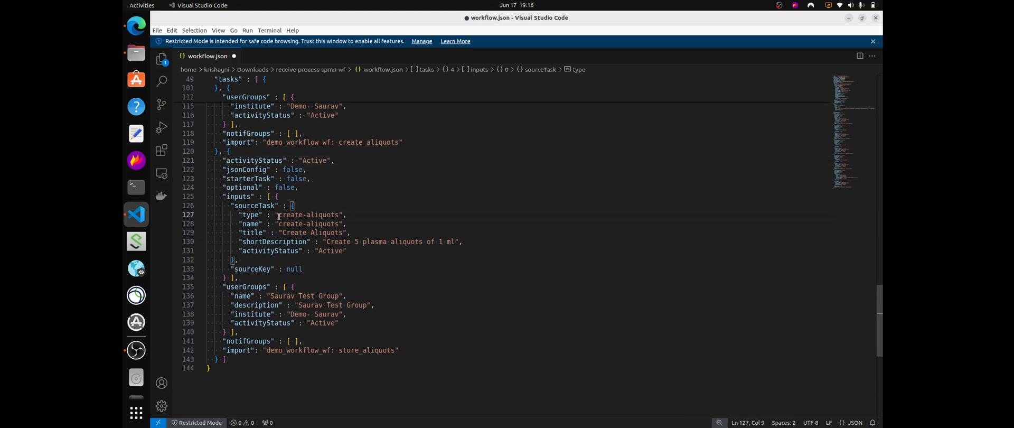
{"action": "left_click", "coordinate": [354, 215], "text": "shift"}
{"action": "key", "text": "BackSpace"}
{"action": "key", "text": "BackSpace"}
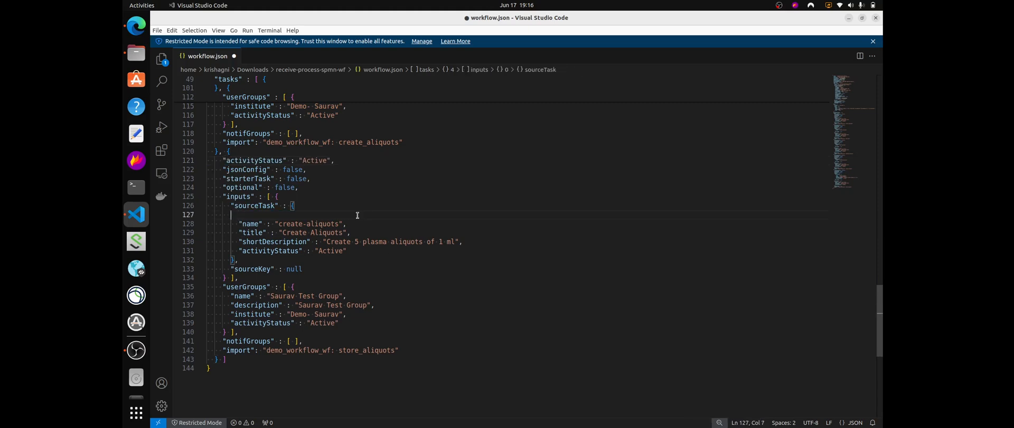
{"action": "key", "text": "BackSpace"}
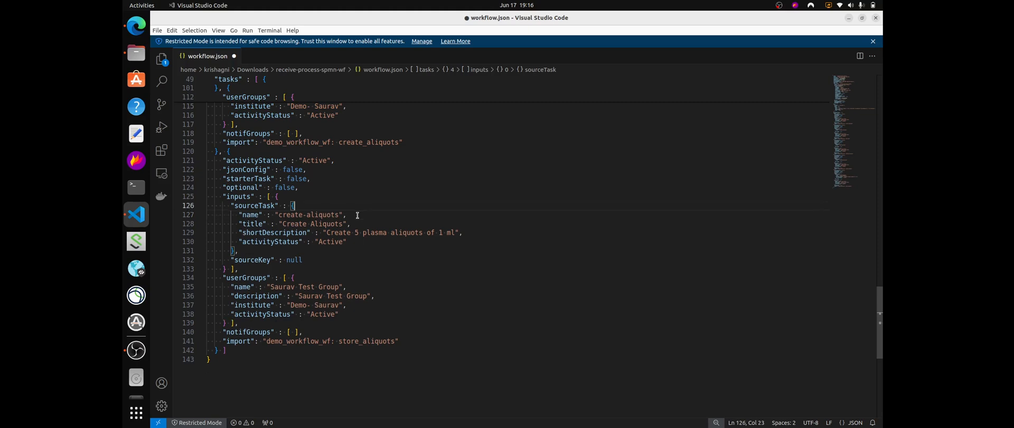
{"action": "left_click", "coordinate": [358, 215]}
{"action": "left_click", "coordinate": [359, 242], "text": "shift"}
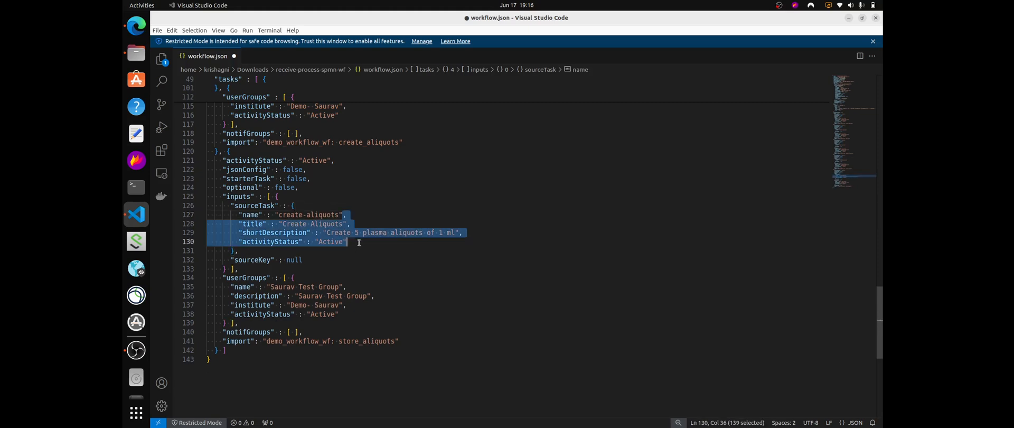
{"action": "key", "text": "BackSpace"}
- Copy the "receive-specimens" name line from the second task's sourceTask into the start of the task importing receive_specimens, ending it with a comma
{"action": "scroll", "coordinate": [373, 256], "scroll_direction": "up", "scroll_amount": 2}
{"action": "scroll", "coordinate": [379, 257], "scroll_direction": "up", "scroll_amount": 10}
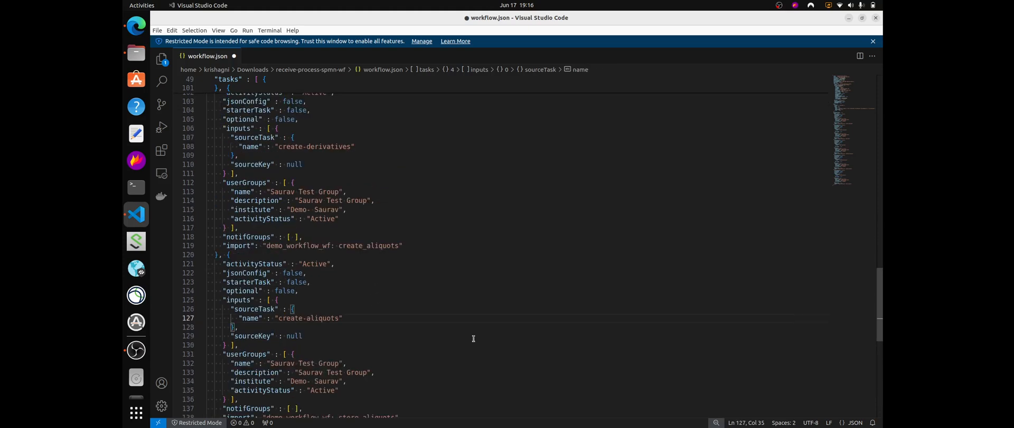
{"action": "scroll", "coordinate": [450, 290], "scroll_direction": "up", "scroll_amount": 1}
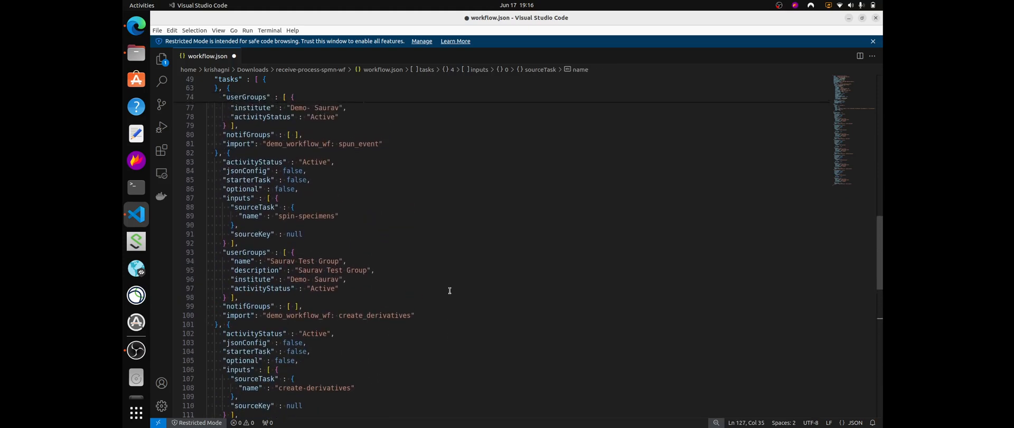
{"action": "scroll", "coordinate": [449, 290], "scroll_direction": "up", "scroll_amount": 1}
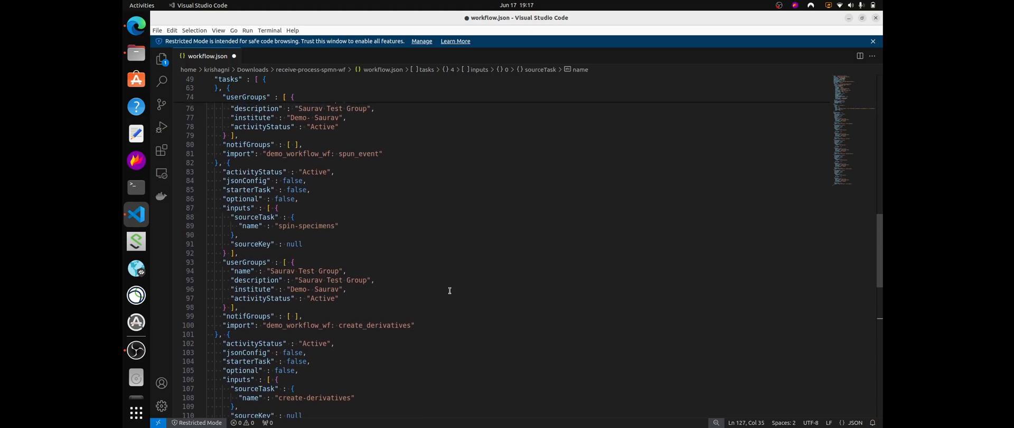
{"action": "scroll", "coordinate": [449, 291], "scroll_direction": "up", "scroll_amount": 3}
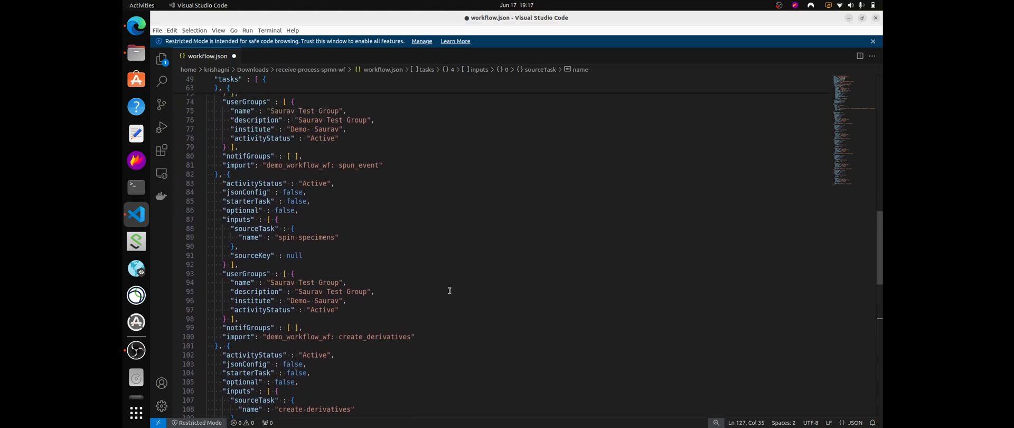
{"action": "scroll", "coordinate": [449, 290], "scroll_direction": "up", "scroll_amount": 7}
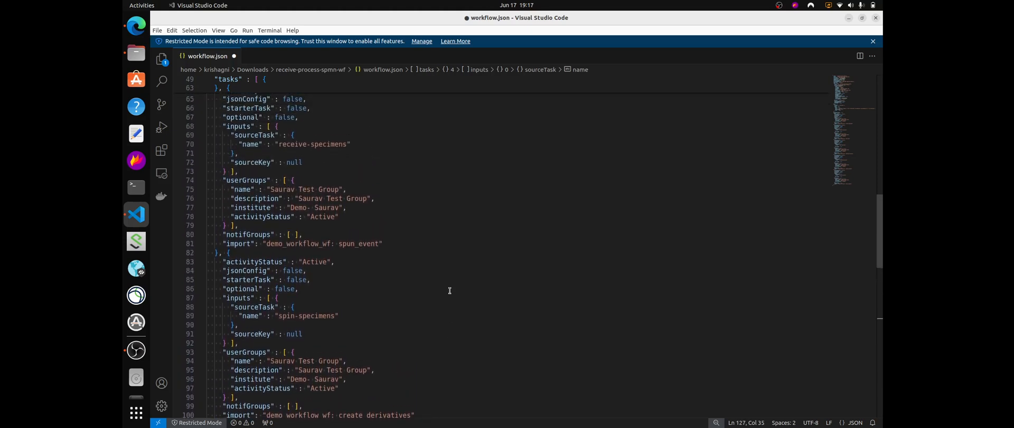
{"action": "scroll", "coordinate": [345, 246], "scroll_direction": "up", "scroll_amount": 1}
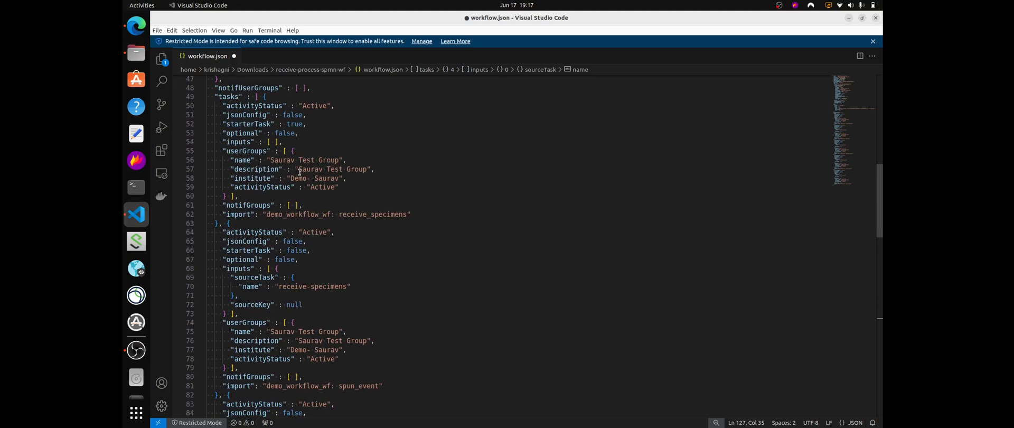
{"action": "scroll", "coordinate": [240, 295], "scroll_direction": "up", "scroll_amount": 1}
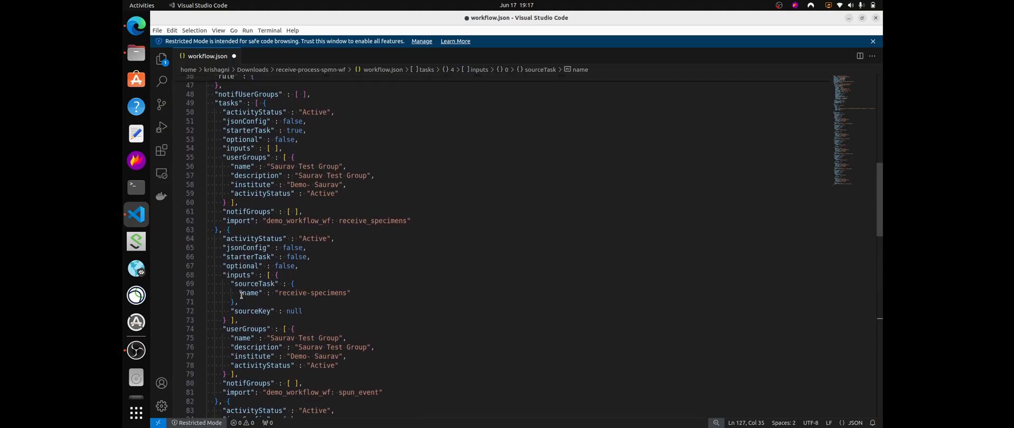
{"action": "left_click", "coordinate": [361, 294], "text": "shift"}
{"action": "key", "text": "ctrl+c"}
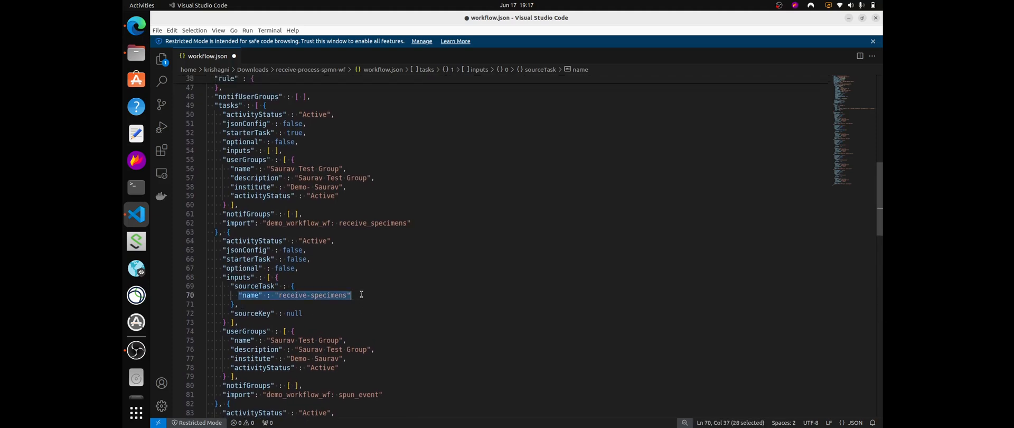
{"action": "scroll", "coordinate": [309, 211], "scroll_direction": "up", "scroll_amount": 2}
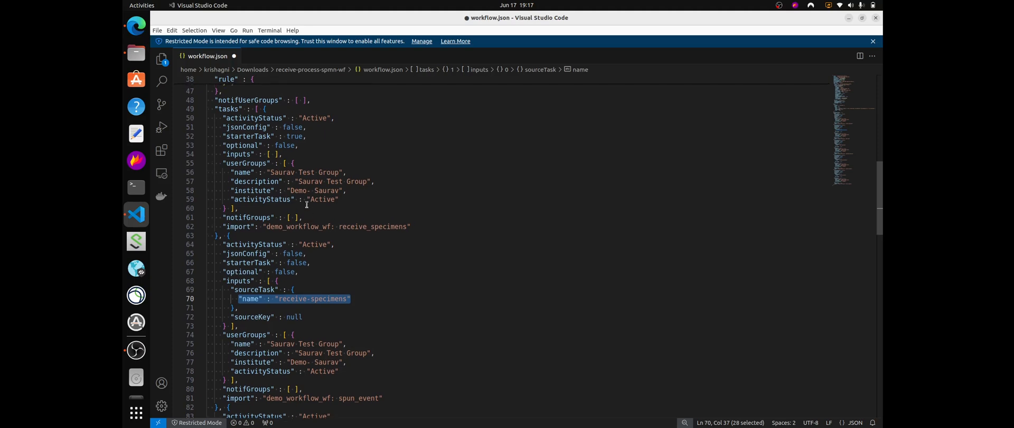
{"action": "left_click", "coordinate": [280, 120]}
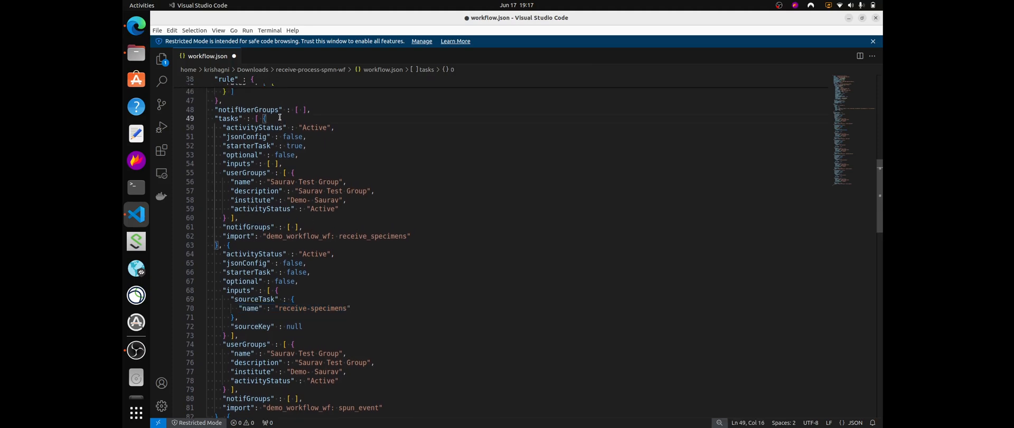
{"action": "key", "text": "Return"}
{"action": "key", "text": "ctrl+v"}
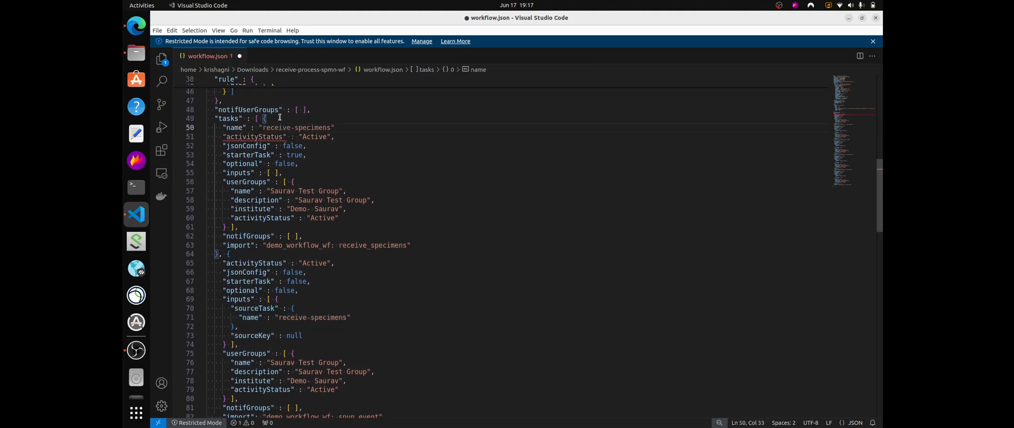
{"action": "type", "text": ","}
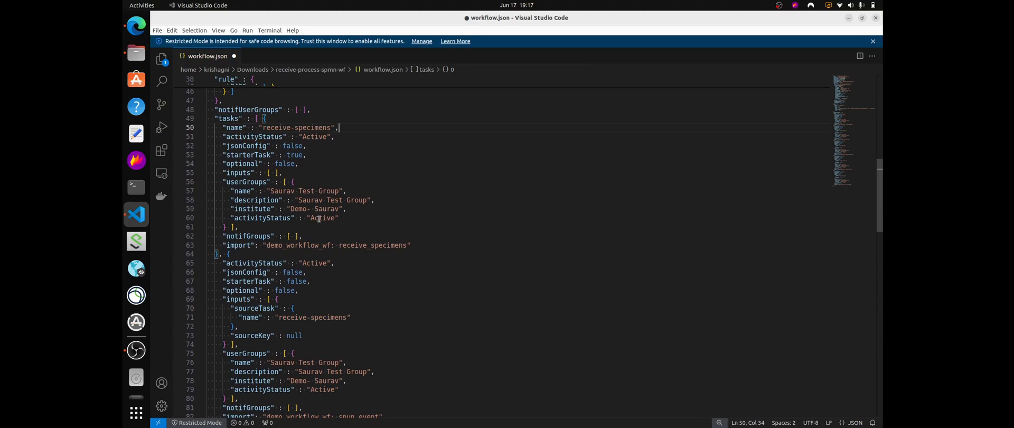
- Copy the "spin-specimens" name line from the third task's sourceTask into the start of the task importing spun_event, ending it with a comma
{"action": "scroll", "coordinate": [319, 210], "scroll_direction": "down", "scroll_amount": 2}
{"action": "scroll", "coordinate": [326, 338], "scroll_direction": "down", "scroll_amount": 3}
{"action": "left_click_drag", "start_coordinate": [239, 371], "coordinate": [346, 370]}
{"action": "key", "text": "ctrl+c"}
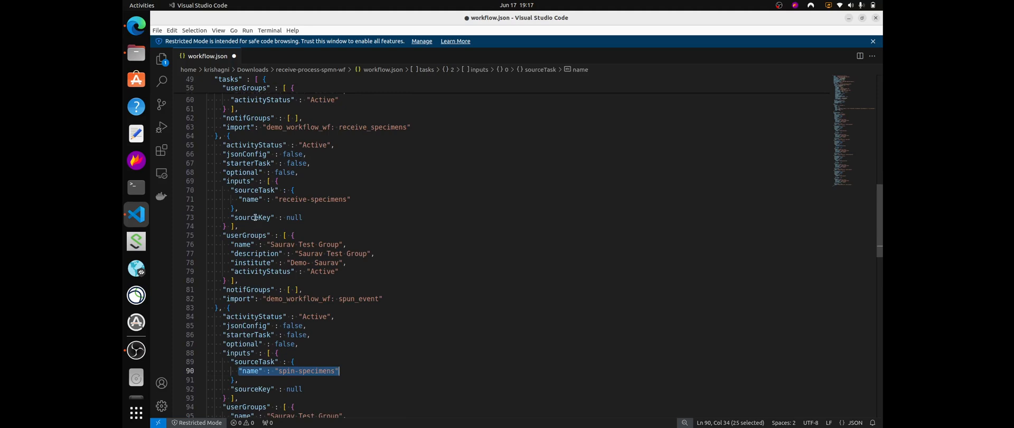
{"action": "left_click", "coordinate": [238, 136]}
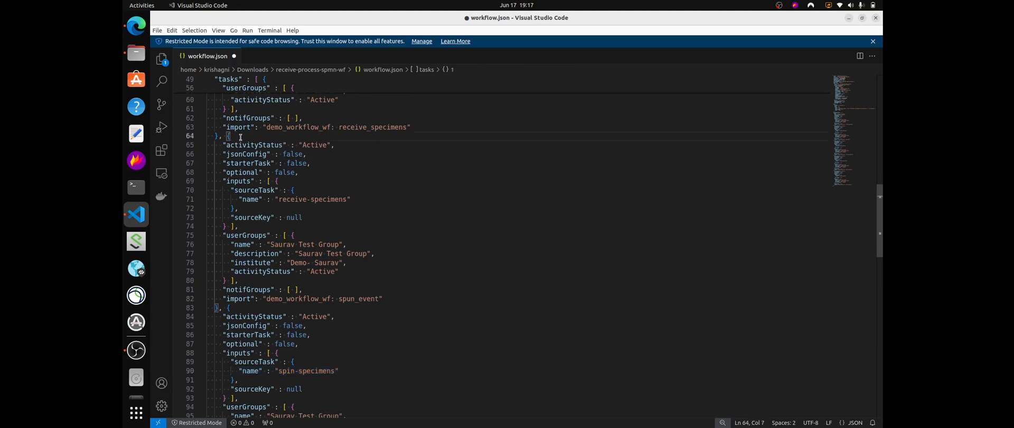
{"action": "key", "text": "Return"}
{"action": "key", "text": "ctrl+v"}
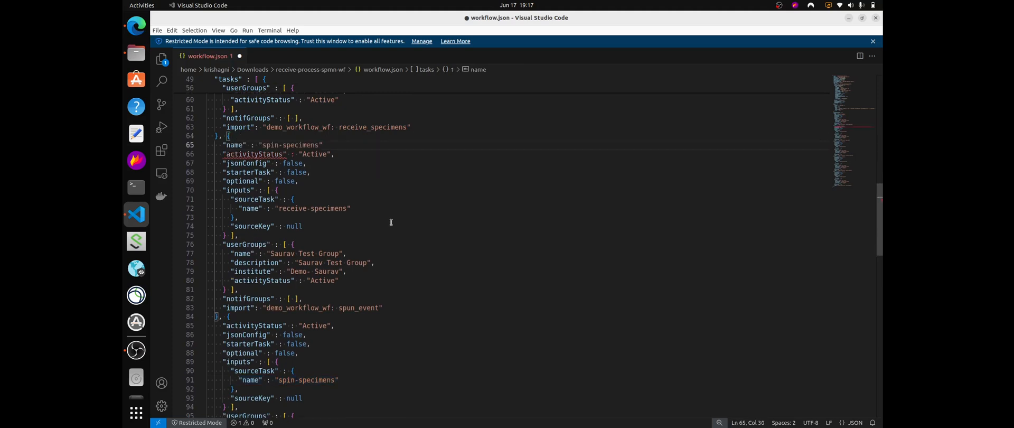
{"action": "type", "text": ","}
- Copy the "create-derivatives" name line from the fourth task's sourceTask into the start of the task importing create_derivatives, ending it with a comma
{"action": "scroll", "coordinate": [390, 222], "scroll_direction": "down", "scroll_amount": 2}
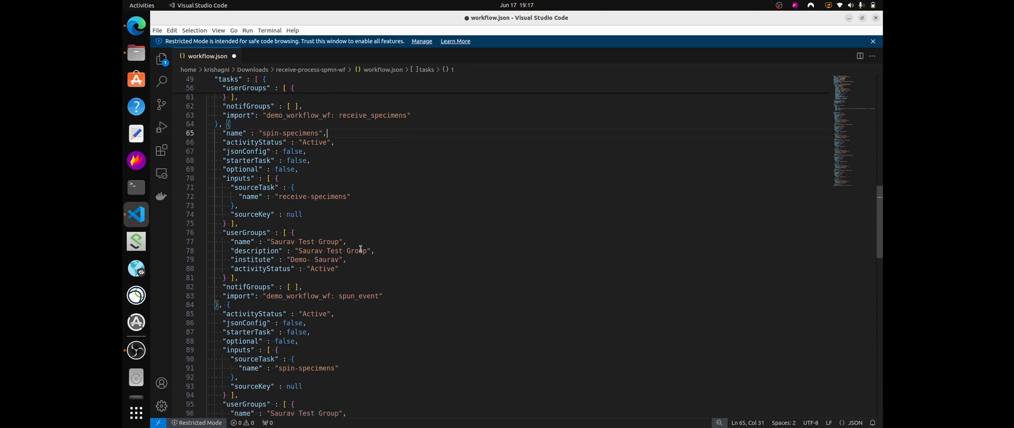
{"action": "scroll", "coordinate": [360, 251], "scroll_direction": "down", "scroll_amount": 3}
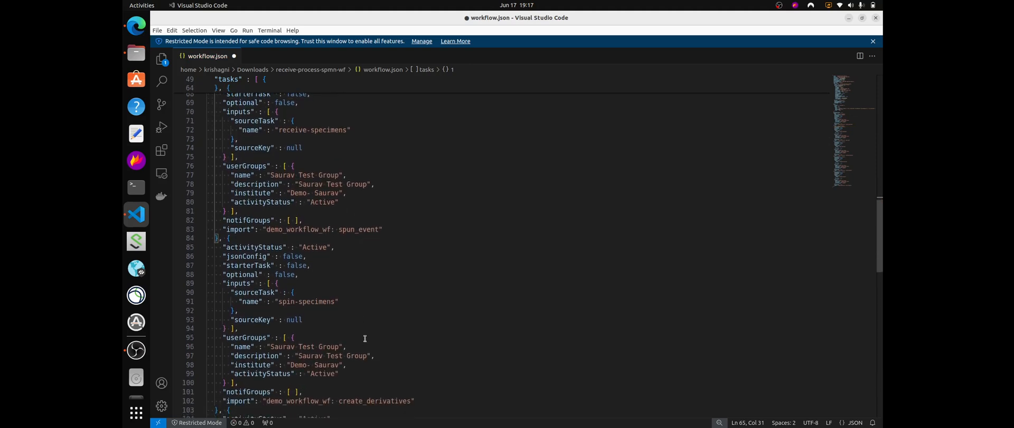
{"action": "scroll", "coordinate": [348, 352], "scroll_direction": "down", "scroll_amount": 1}
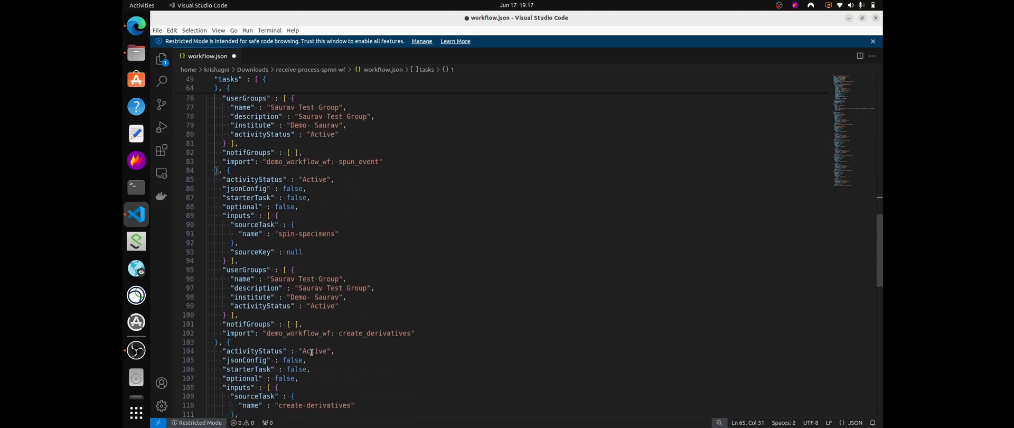
{"action": "scroll", "coordinate": [322, 354], "scroll_direction": "down", "scroll_amount": 4}
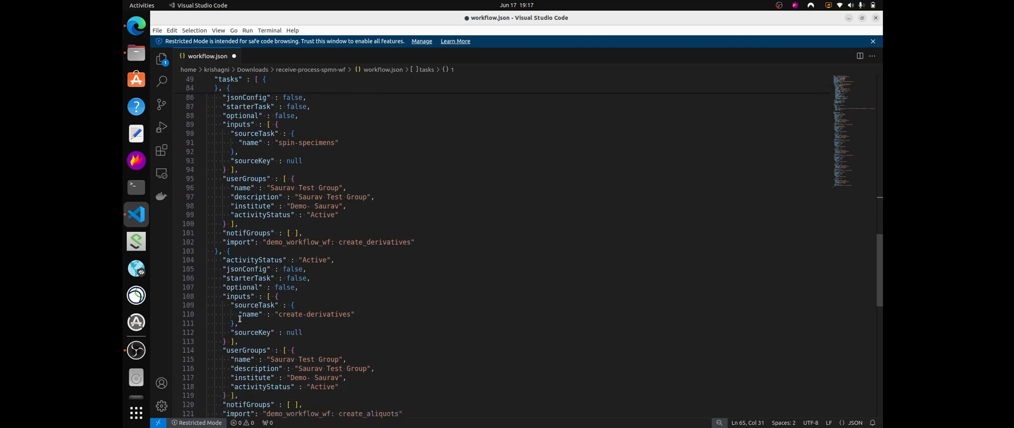
{"action": "scroll", "coordinate": [239, 309], "scroll_direction": "down", "scroll_amount": 2}
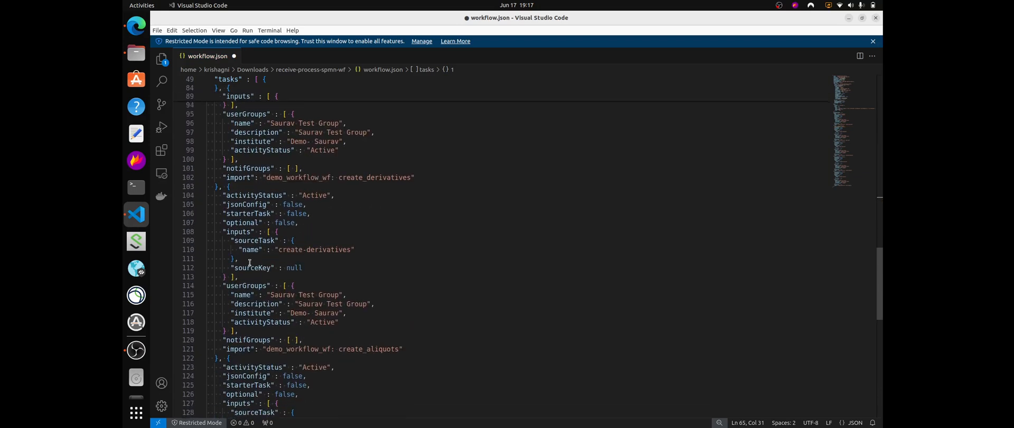
{"action": "left_click", "coordinate": [369, 250], "text": "shift"}
{"action": "key", "text": "ctrl+c"}
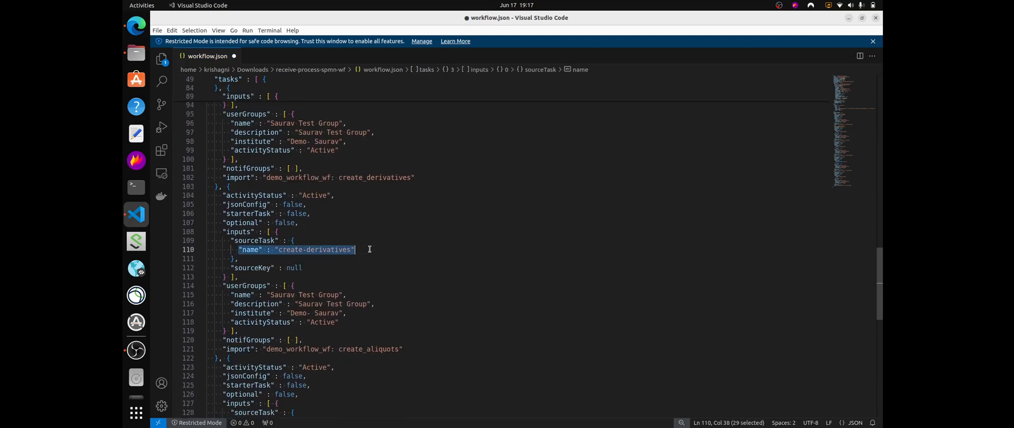
{"action": "scroll", "coordinate": [311, 251], "scroll_direction": "up", "scroll_amount": 2}
{"action": "scroll", "coordinate": [311, 245], "scroll_direction": "up", "scroll_amount": 3}
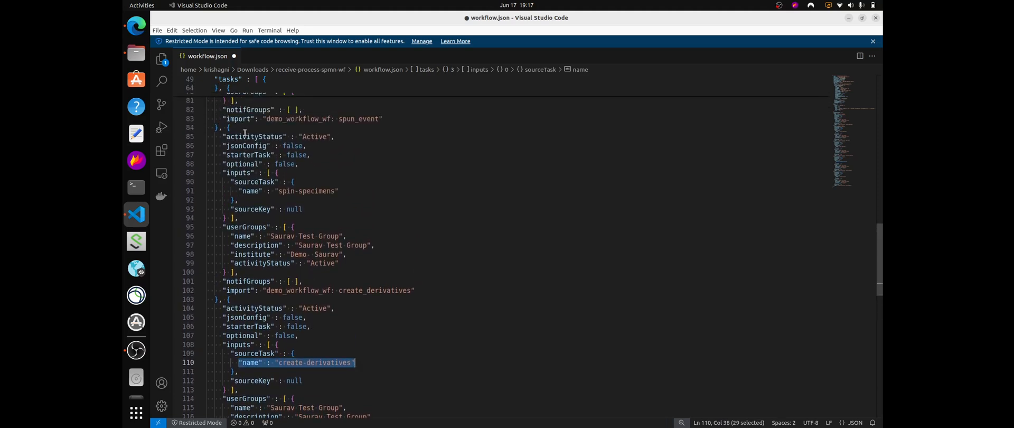
{"action": "left_click", "coordinate": [249, 131]}
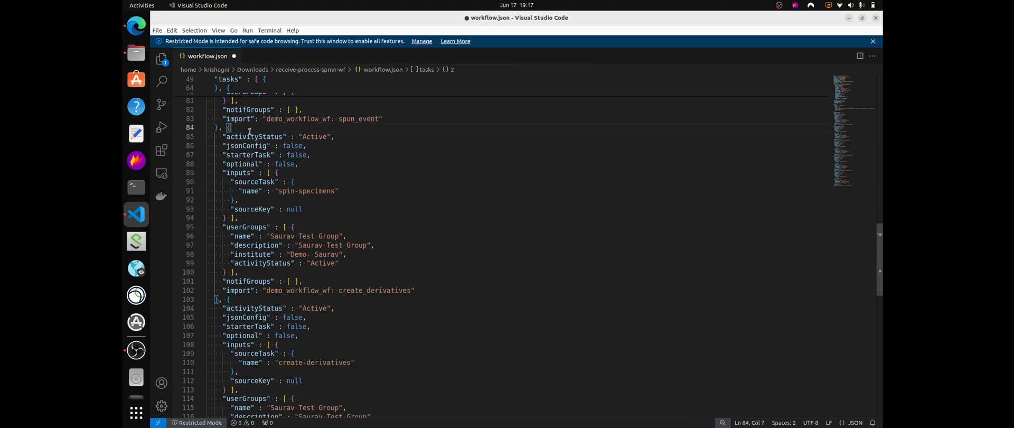
{"action": "key", "text": "Return"}
{"action": "key", "text": "ctrl+v"}
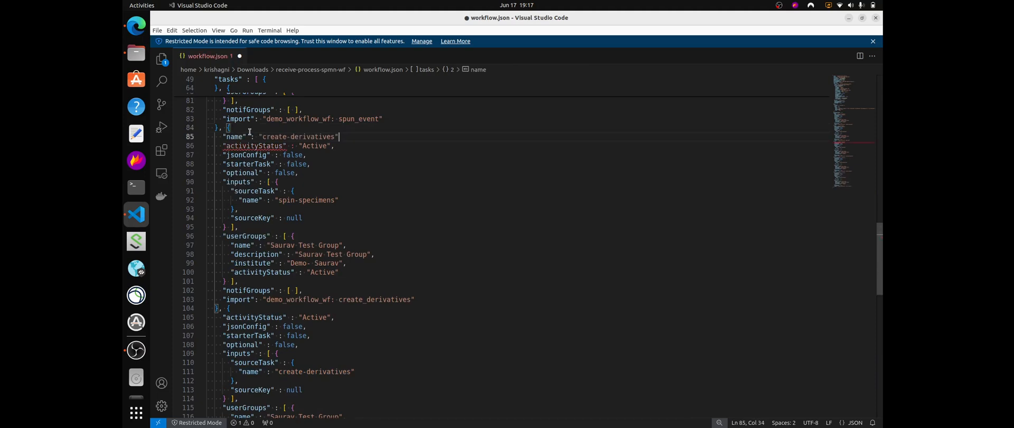
{"action": "type", "text": ","}
{"action": "scroll", "coordinate": [338, 363], "scroll_direction": "down", "scroll_amount": 5}
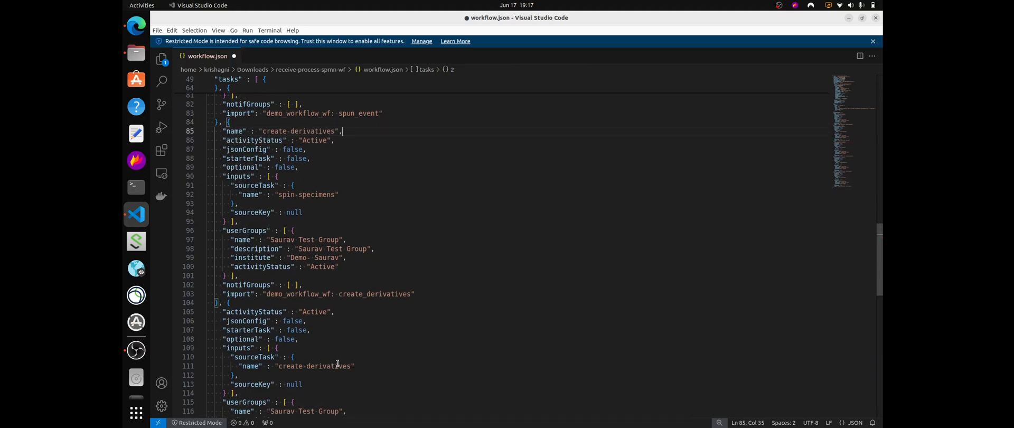
- Copy the "create-aliquots" name line from the fifth task's sourceTask into the start of the task importing create_aliquots, ending it with a comma
{"action": "scroll", "coordinate": [338, 364], "scroll_direction": "down", "scroll_amount": 3}
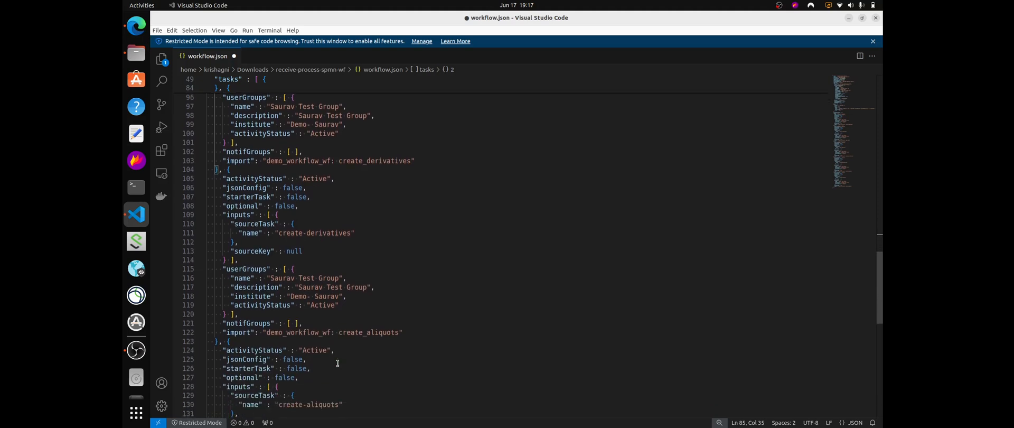
{"action": "scroll", "coordinate": [342, 365], "scroll_direction": "down", "scroll_amount": 2}
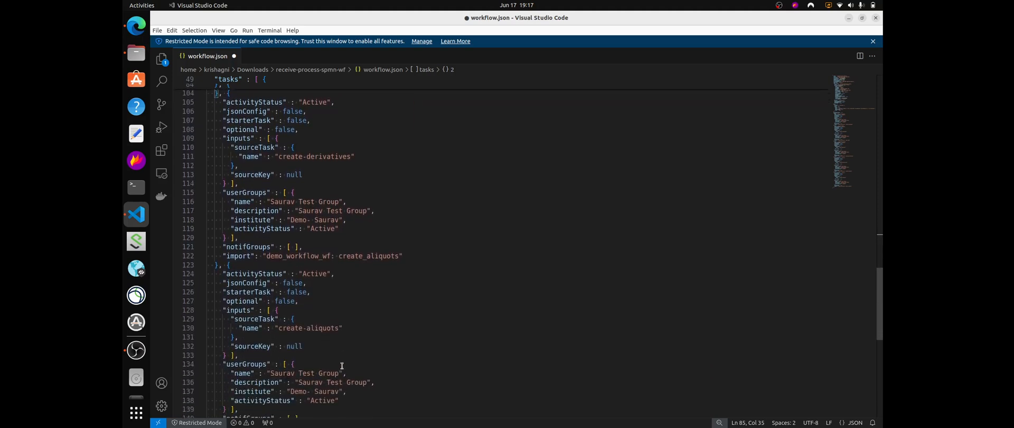
{"action": "scroll", "coordinate": [380, 366], "scroll_direction": "down", "scroll_amount": 2}
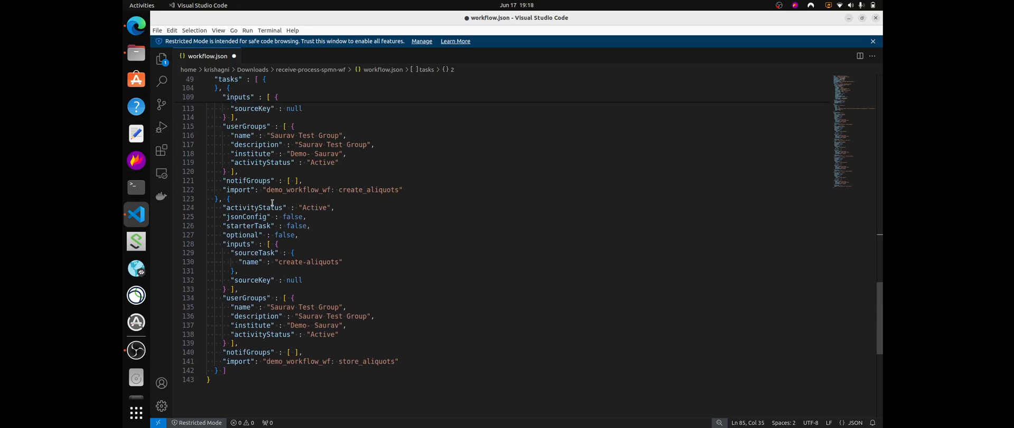
{"action": "scroll", "coordinate": [344, 219], "scroll_direction": "up", "scroll_amount": 2}
{"action": "scroll", "coordinate": [360, 232], "scroll_direction": "up", "scroll_amount": 1}
{"action": "scroll", "coordinate": [339, 287], "scroll_direction": "down", "scroll_amount": 1}
{"action": "left_click_drag", "start_coordinate": [251, 299], "coordinate": [353, 299]}
{"action": "key", "text": "ctrl+c"}
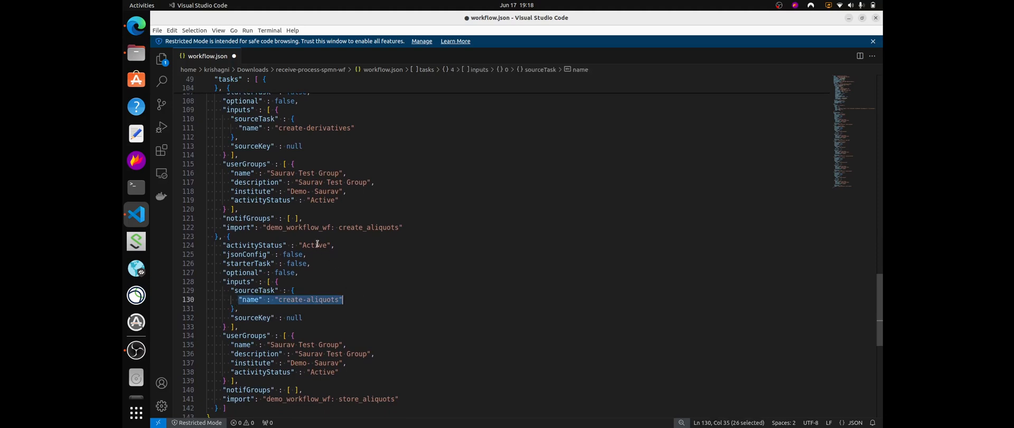
{"action": "scroll", "coordinate": [317, 243], "scroll_direction": "up", "scroll_amount": 3}
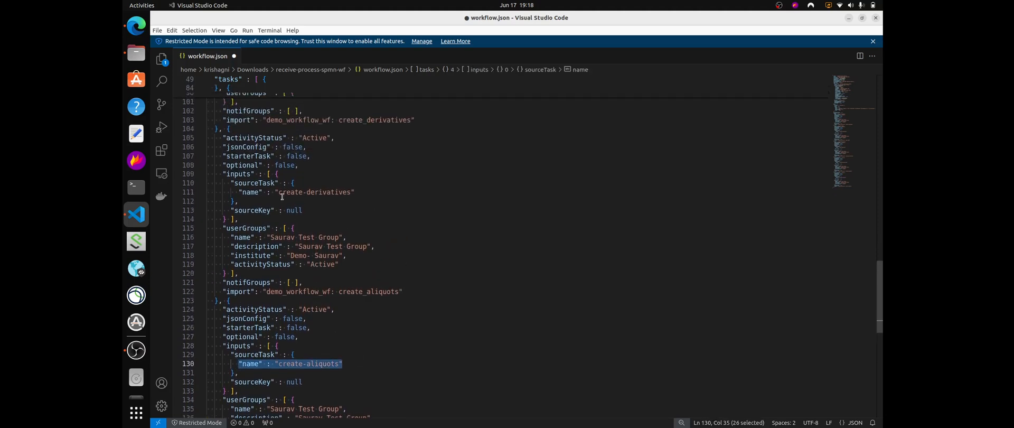
{"action": "scroll", "coordinate": [290, 208], "scroll_direction": "up", "scroll_amount": 1}
{"action": "left_click", "coordinate": [241, 146]}
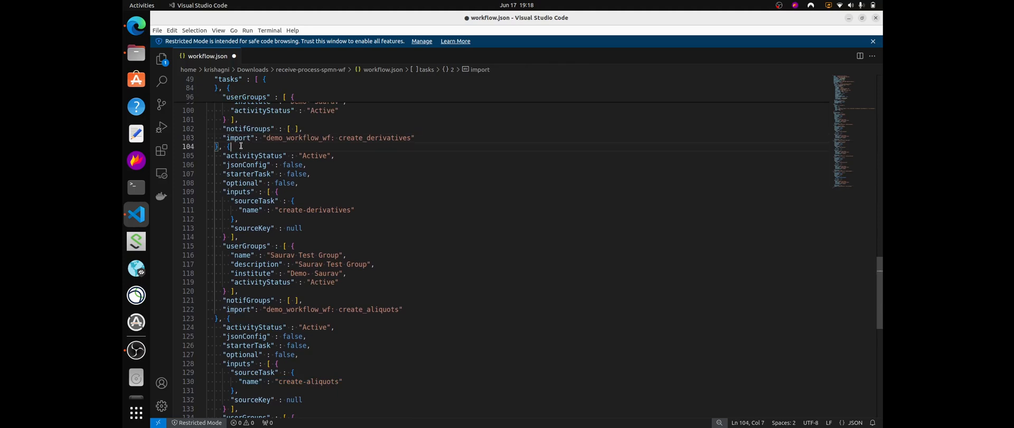
{"action": "key", "text": "Return"}
{"action": "key", "text": "ctrl+v"}
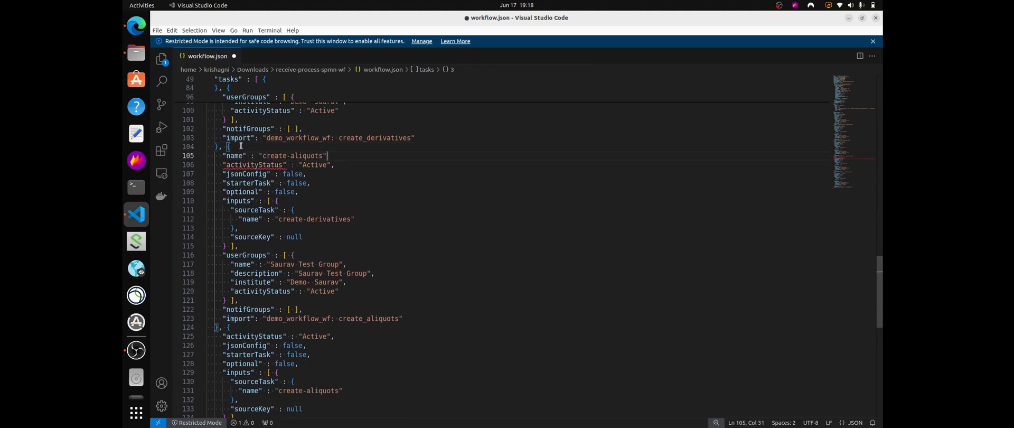
{"action": "type", "text": ","}
- Add the line "name": "store-aliquots", at the start of the task importing store_aliquots and save workflow.json
{"action": "scroll", "coordinate": [303, 237], "scroll_direction": "down", "scroll_amount": 3}
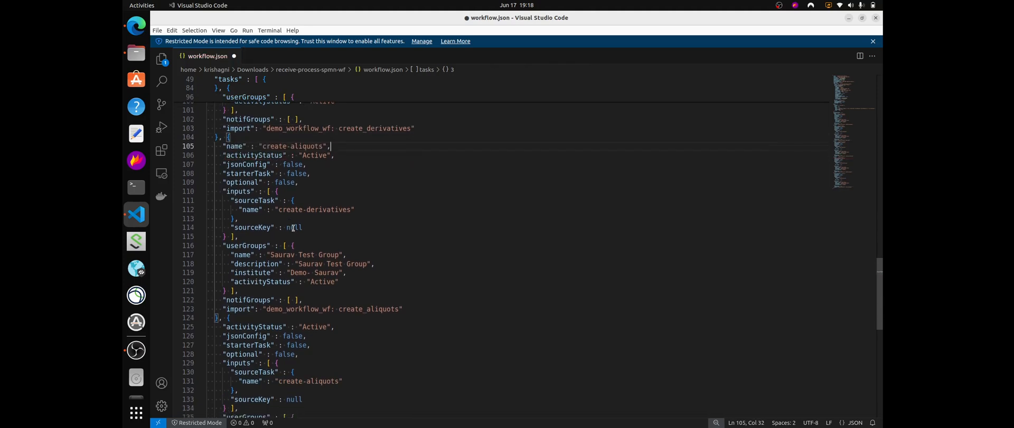
{"action": "scroll", "coordinate": [303, 237], "scroll_direction": "down", "scroll_amount": 5}
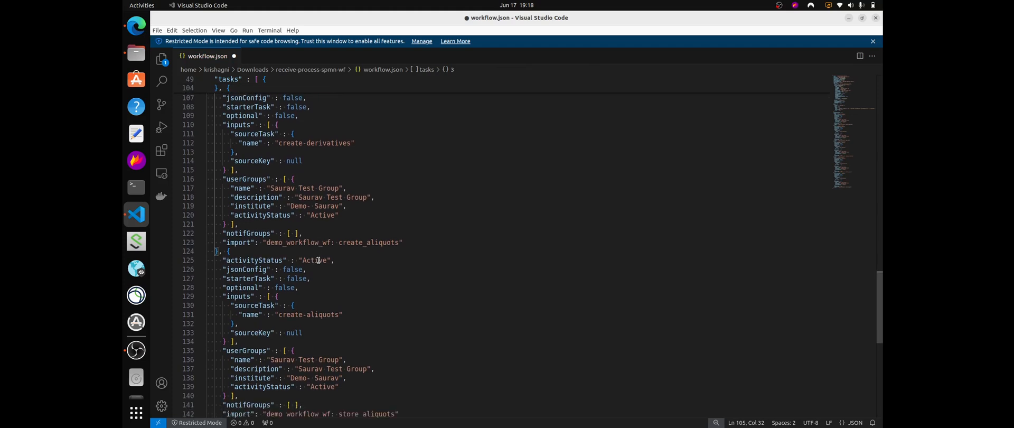
{"action": "scroll", "coordinate": [298, 253], "scroll_direction": "down", "scroll_amount": 5}
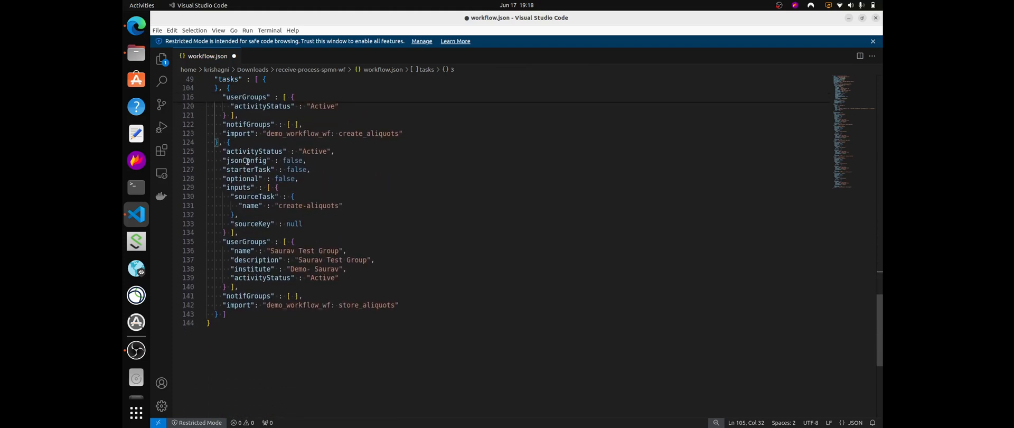
{"action": "scroll", "coordinate": [362, 231], "scroll_direction": "up", "scroll_amount": 1}
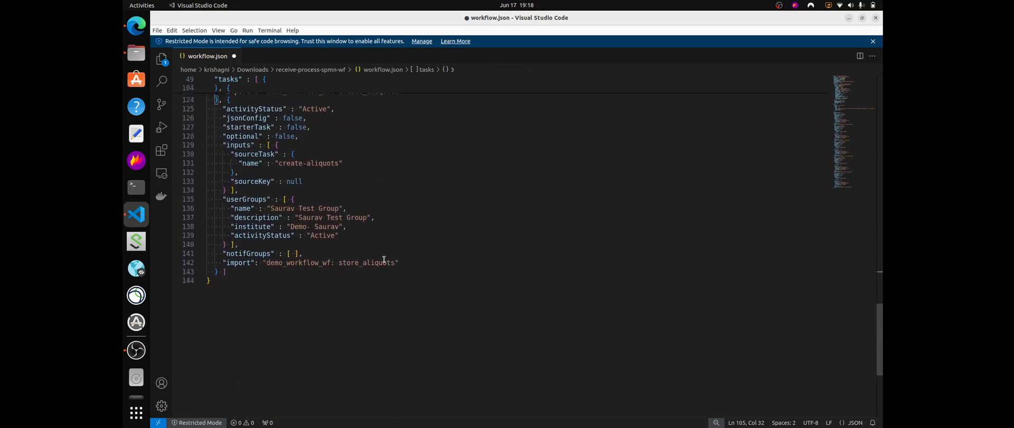
{"action": "left_click", "coordinate": [249, 104]}
{"action": "key", "text": "Return"}
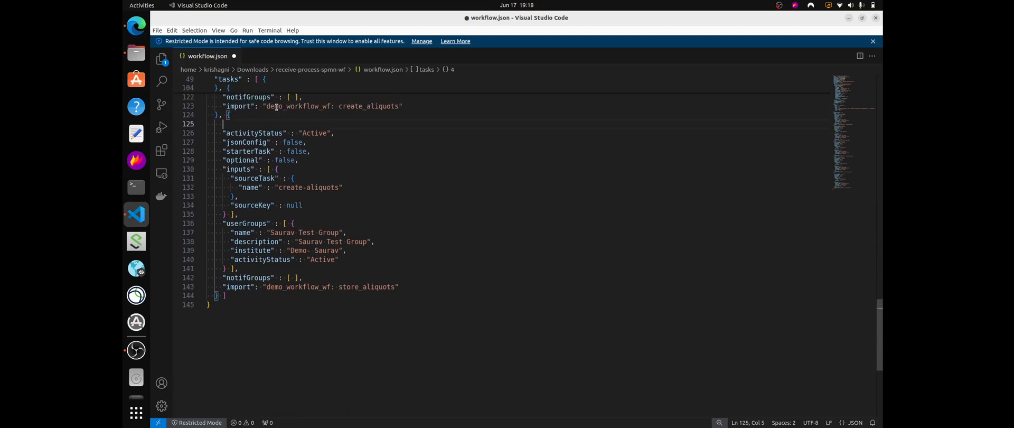
{"action": "type", "text": "\"name\": "}
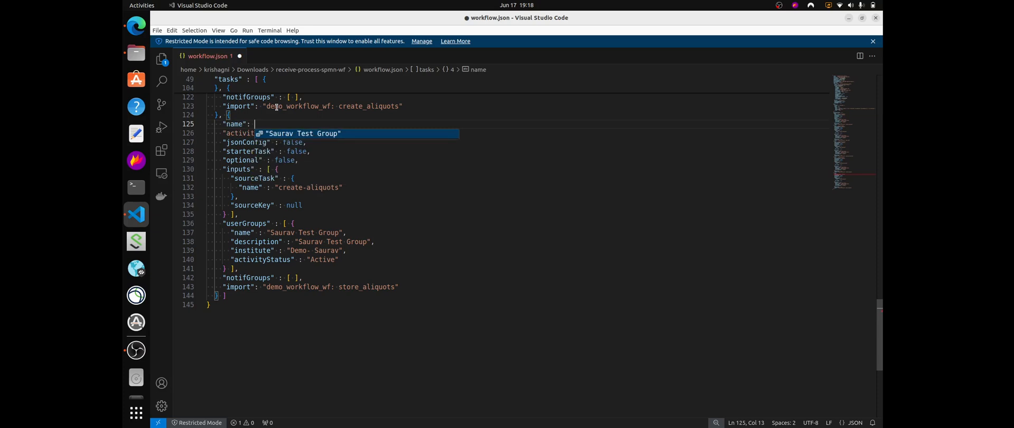
{"action": "type", "text": "\""}
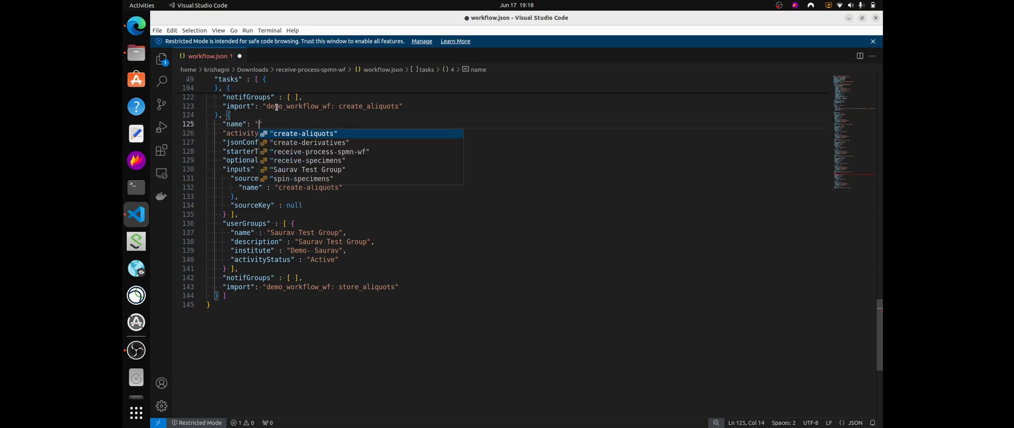
{"action": "type", "text": "store-aliwu"}
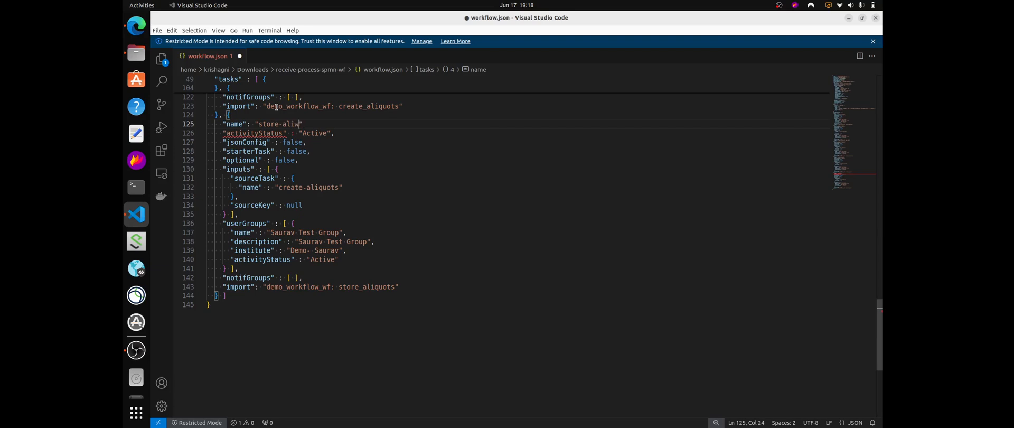
{"action": "type", "text": "quo"}
{"action": "key", "text": "BackSpace"}
{"action": "key", "text": "BackSpace"}
{"action": "key", "text": "BackSpace"}
{"action": "key", "text": "BackSpace"}
{"action": "key", "text": "BackSpace"}
{"action": "type", "text": "quots"}
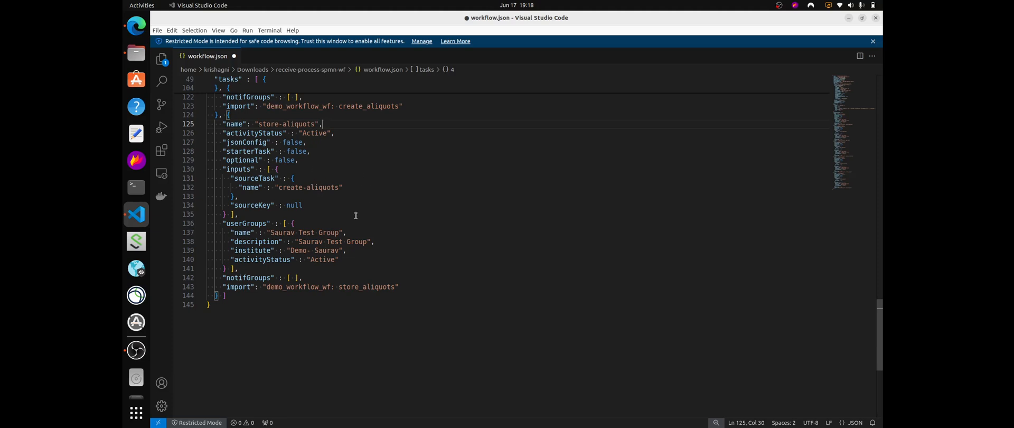
{"action": "scroll", "coordinate": [338, 188], "scroll_direction": "up", "scroll_amount": 2}
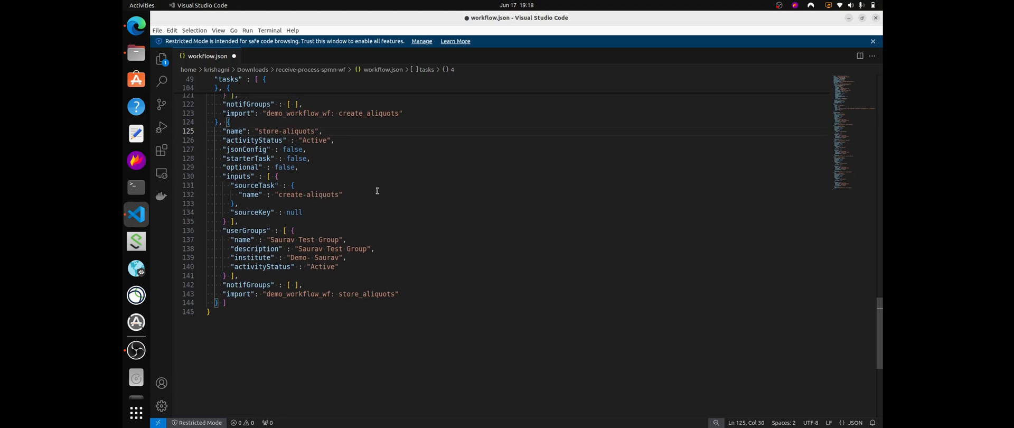
{"action": "scroll", "coordinate": [296, 158], "scroll_direction": "up", "scroll_amount": 1}
{"action": "key", "text": "ctrl+s"}
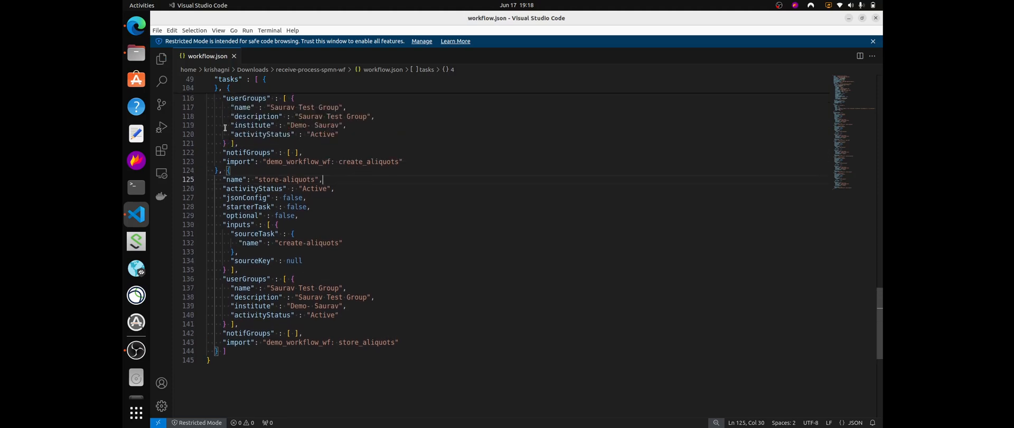
- Switch to OpenSpecimen in the browser and import workflow.json from the receive-process-spmn-wf folder in Downloads as the workflow definition
{"action": "left_click", "coordinate": [136, 53]}
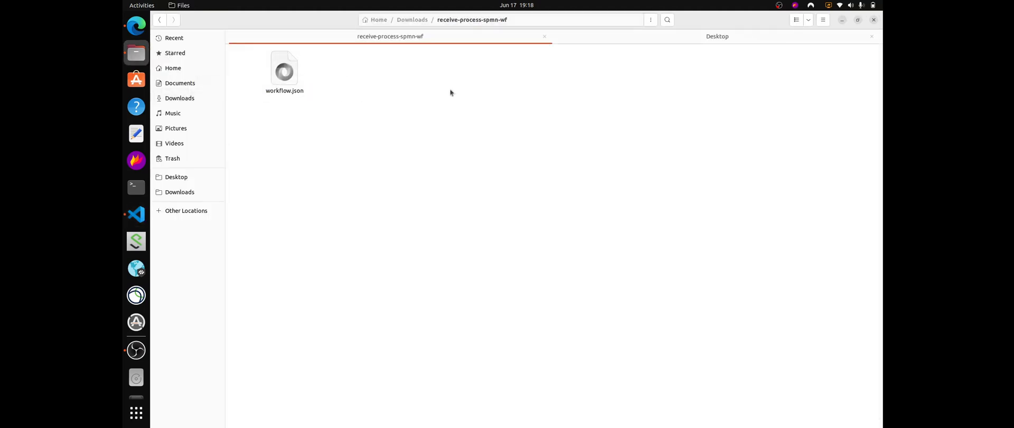
{"action": "left_click", "coordinate": [136, 25]}
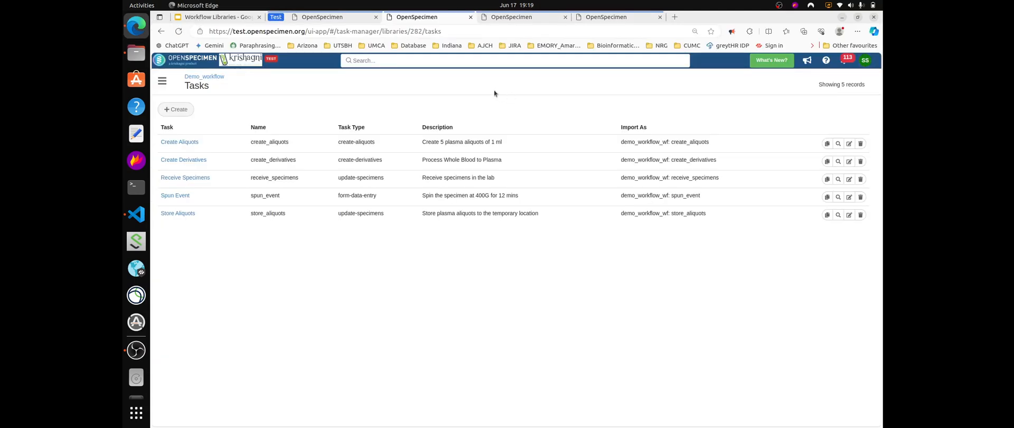
{"action": "left_click", "coordinate": [327, 17]}
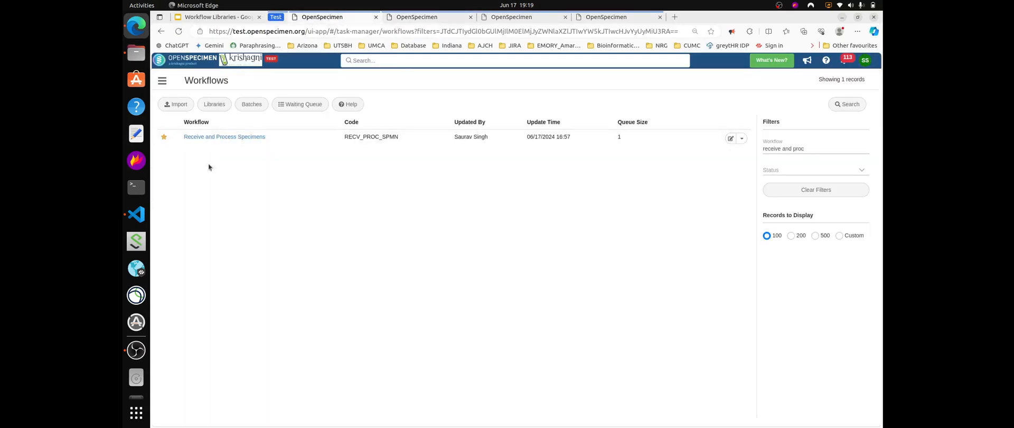
{"action": "left_click", "coordinate": [175, 104]}
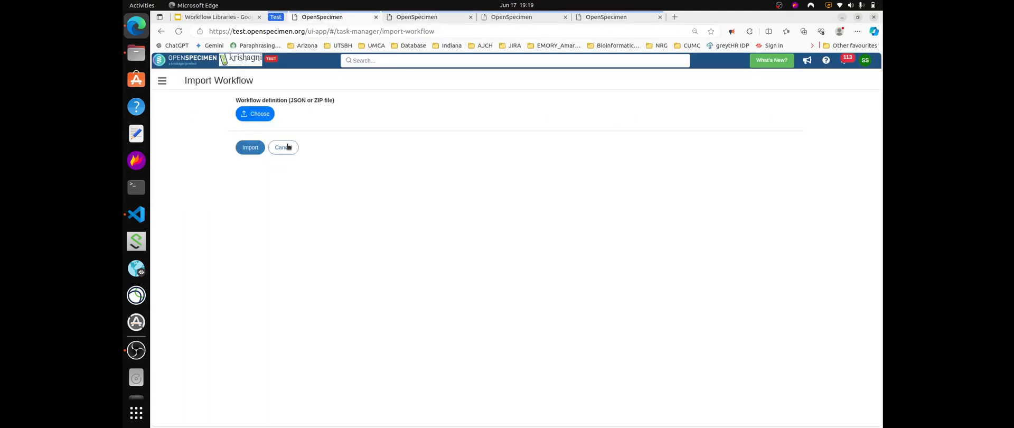
{"action": "left_click", "coordinate": [265, 115]}
{"action": "left_click", "coordinate": [377, 217]}
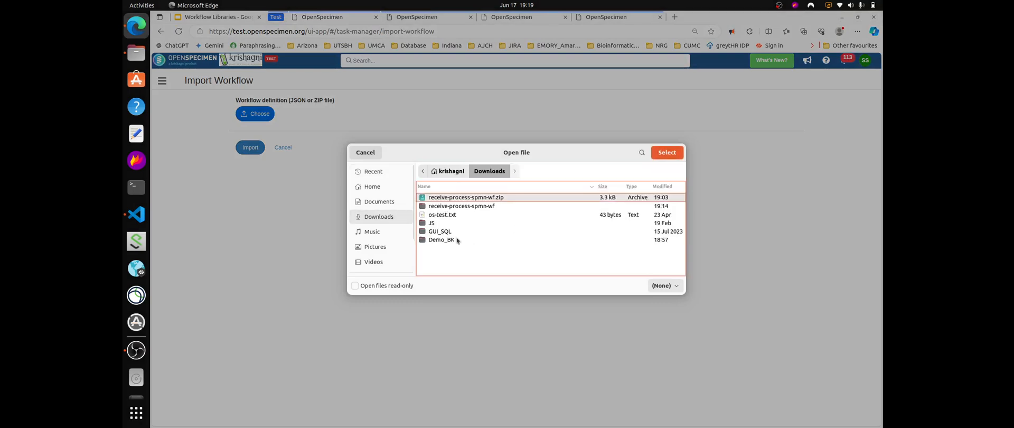
{"action": "double_click", "coordinate": [457, 206]}
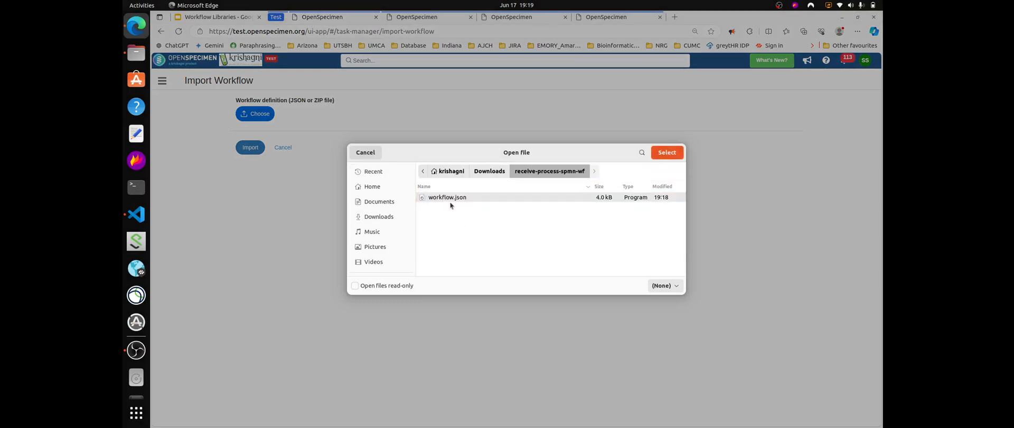
{"action": "left_click", "coordinate": [667, 153]}
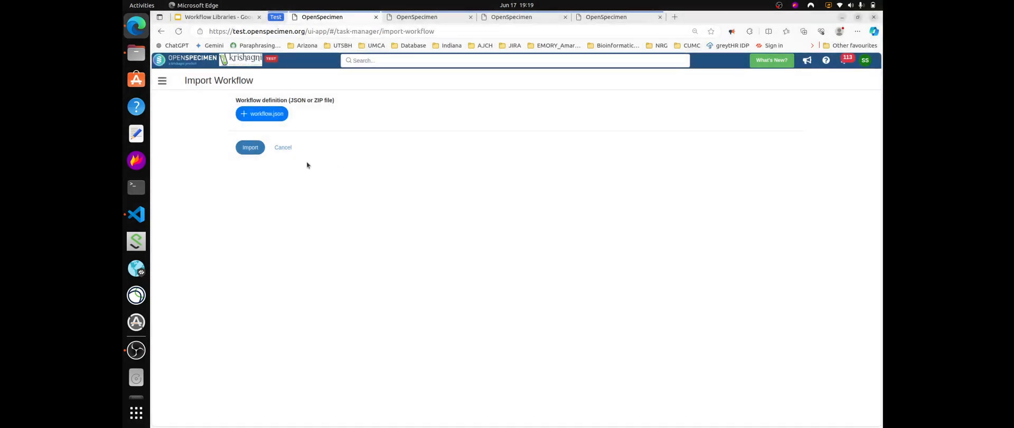
{"action": "left_click", "coordinate": [251, 149]}
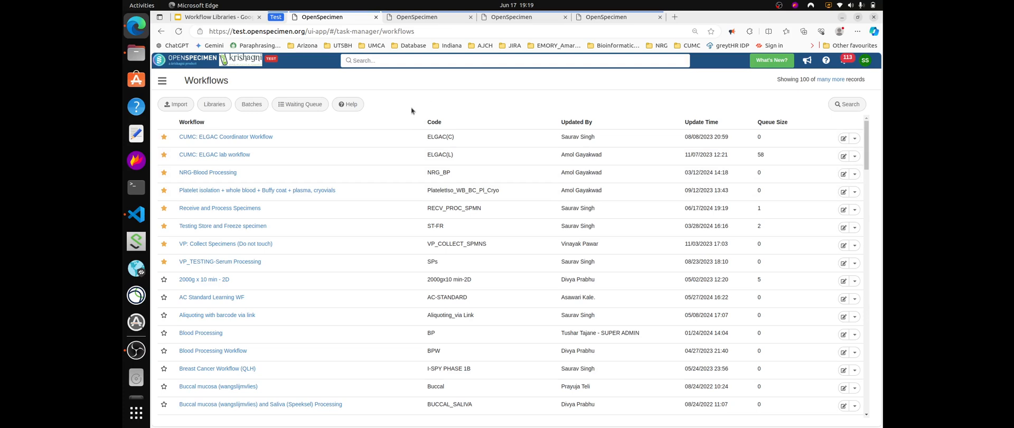
- Reload the batches page of the Receive and Process Specimens workflow and check the label of the collected Whole Blood specimen
{"action": "key", "text": "ctrl+Tab"}
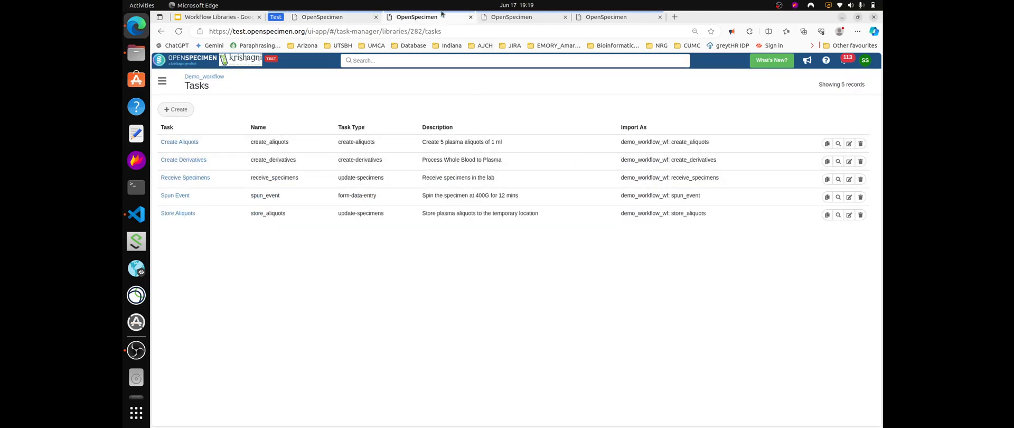
{"action": "left_click", "coordinate": [539, 18]}
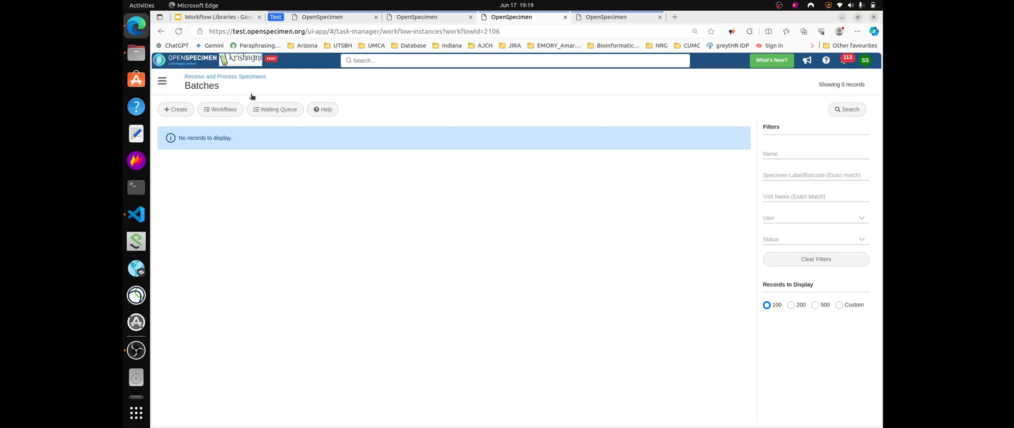
{"action": "left_click", "coordinate": [179, 31]}
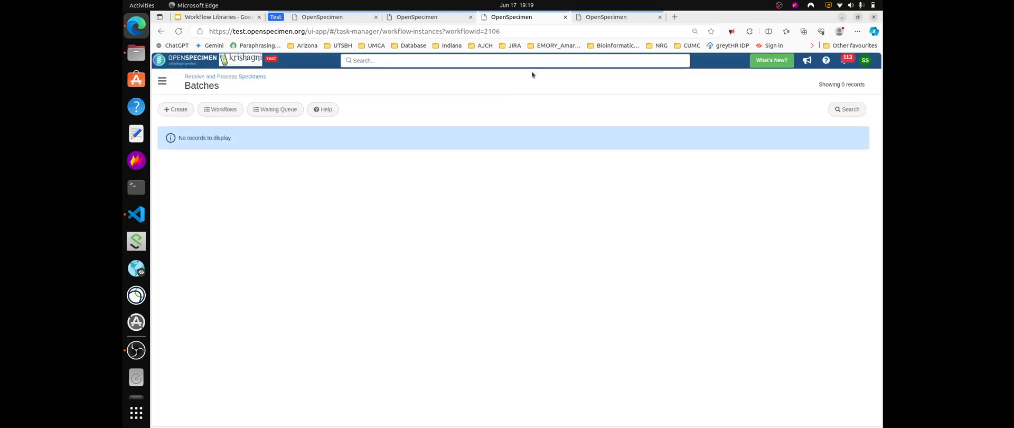
{"action": "left_click", "coordinate": [599, 16]}
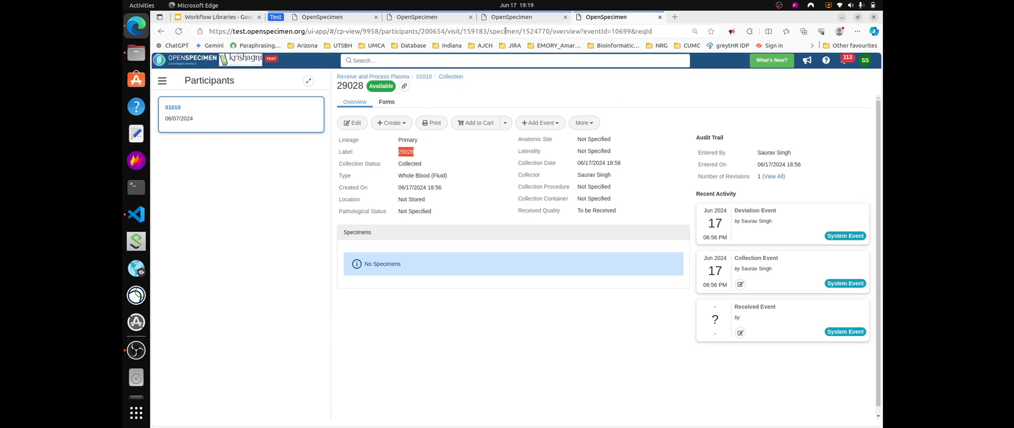
- Create a Receive and Process Specimens batch with specimen 29028 and start it
{"action": "left_click", "coordinate": [512, 16]}
{"action": "left_click", "coordinate": [176, 108]}
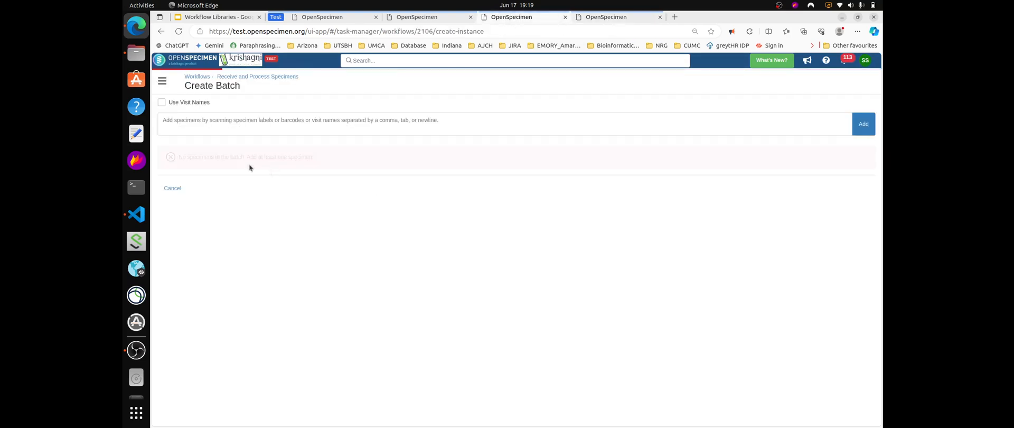
{"action": "type", "text": "29028"}
{"action": "left_click", "coordinate": [863, 124]}
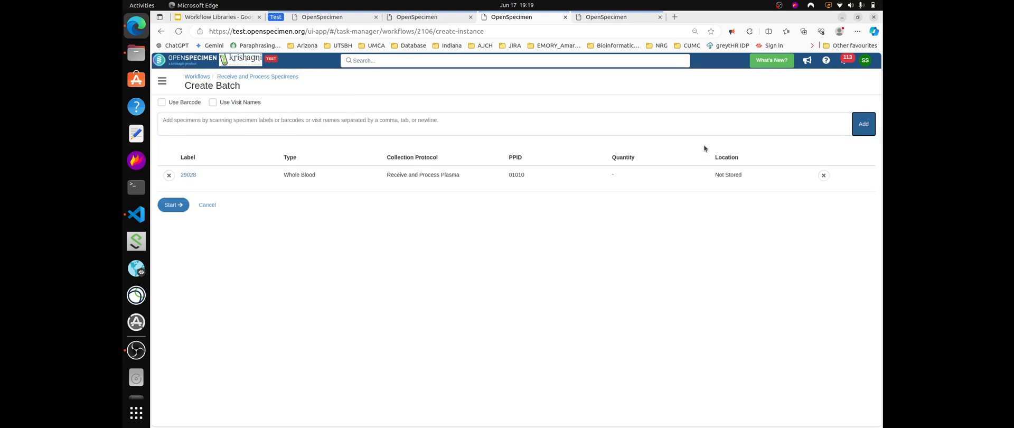
{"action": "key", "text": "Tab"}
{"action": "key", "text": "Tab"}
{"action": "key", "text": "Tab"}
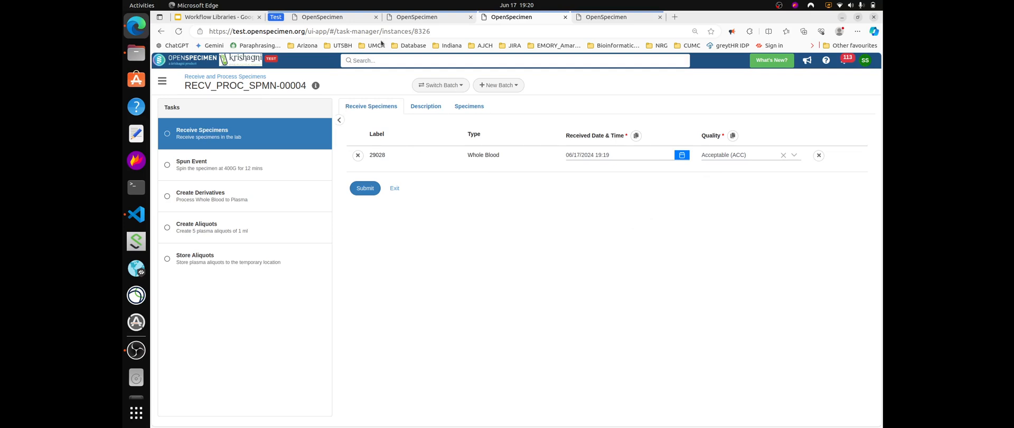
- Remove the Acceptable default for receivedQuality from the Receive Specimens library task, update the task, and check the batch's quality field
{"action": "left_click", "coordinate": [419, 17]}
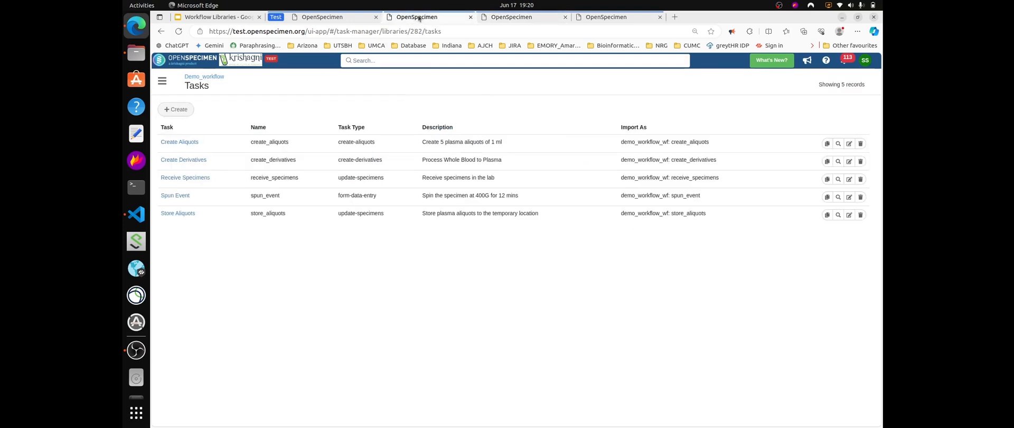
{"action": "left_click", "coordinate": [191, 181]}
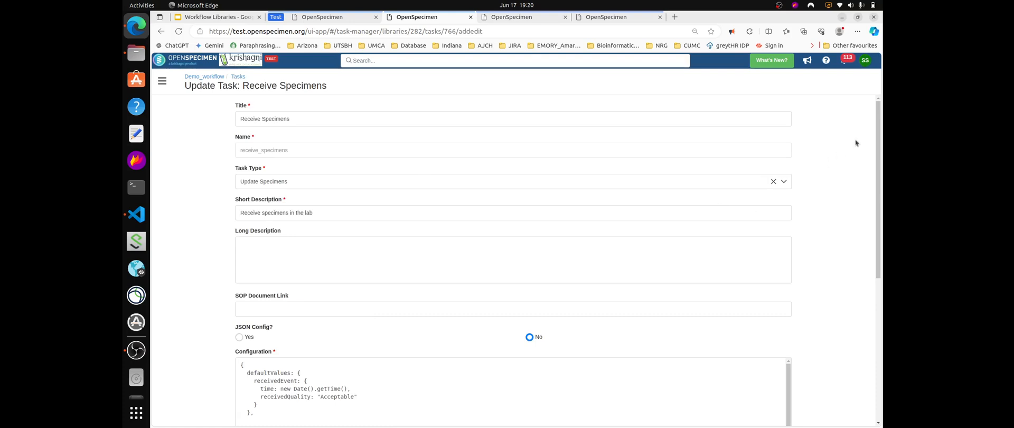
{"action": "scroll", "coordinate": [870, 158], "scroll_direction": "down", "scroll_amount": 2}
{"action": "scroll", "coordinate": [870, 188], "scroll_direction": "down", "scroll_amount": 3}
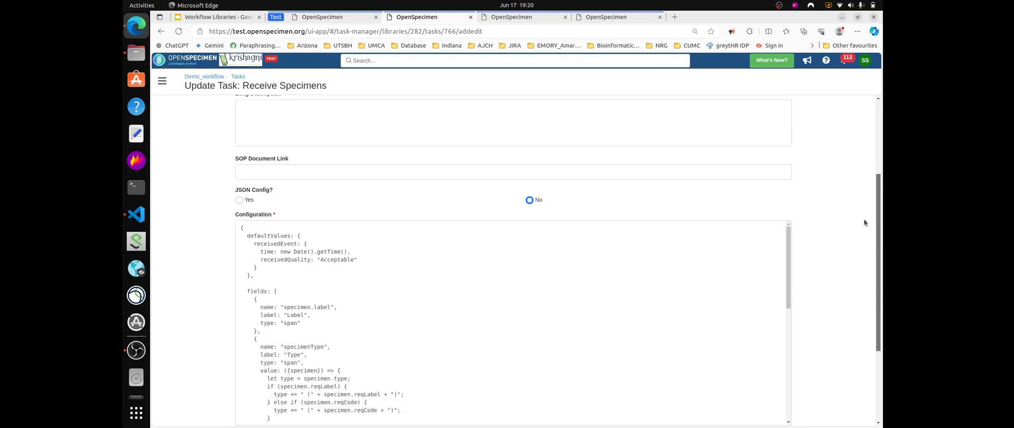
{"action": "left_click", "coordinate": [354, 257]}
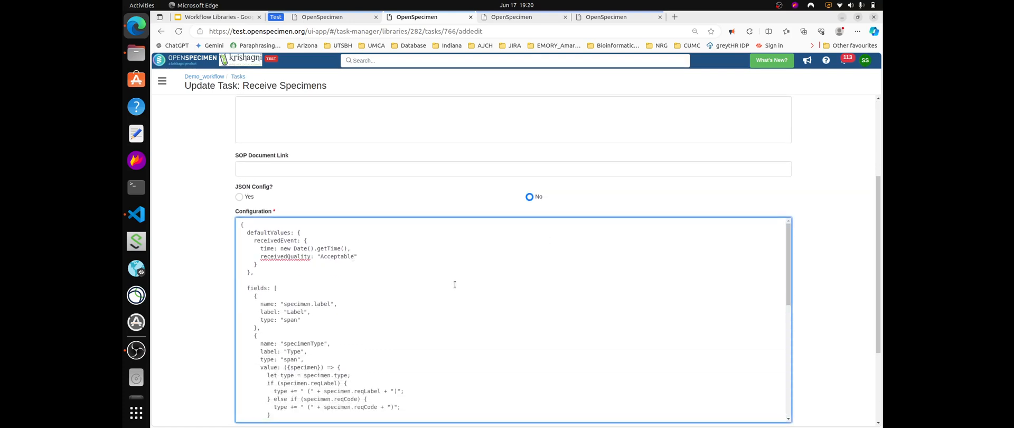
{"action": "key", "text": "BackSpace"}
{"action": "key", "text": "BackSpace"}
{"action": "key", "text": "BackSpace"}
{"action": "scroll", "coordinate": [335, 331], "scroll_direction": "down", "scroll_amount": 10}
{"action": "scroll", "coordinate": [200, 325], "scroll_direction": "down", "scroll_amount": 5}
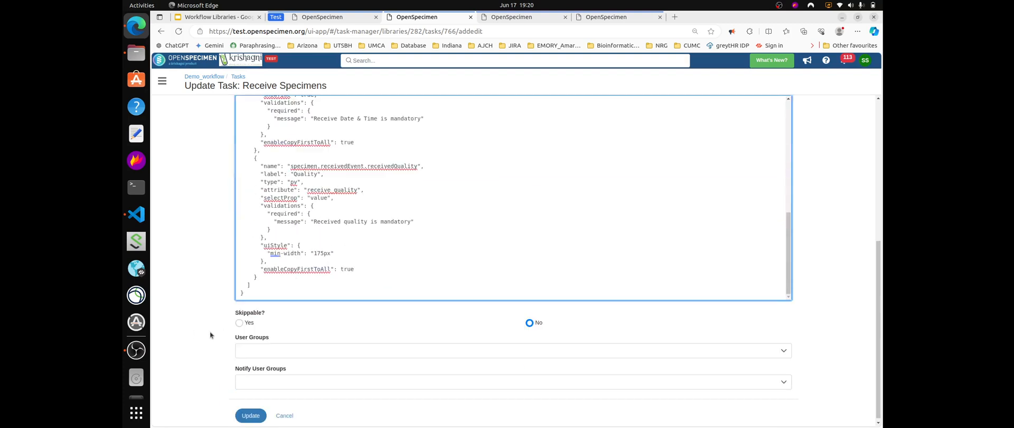
{"action": "left_click", "coordinate": [251, 413]}
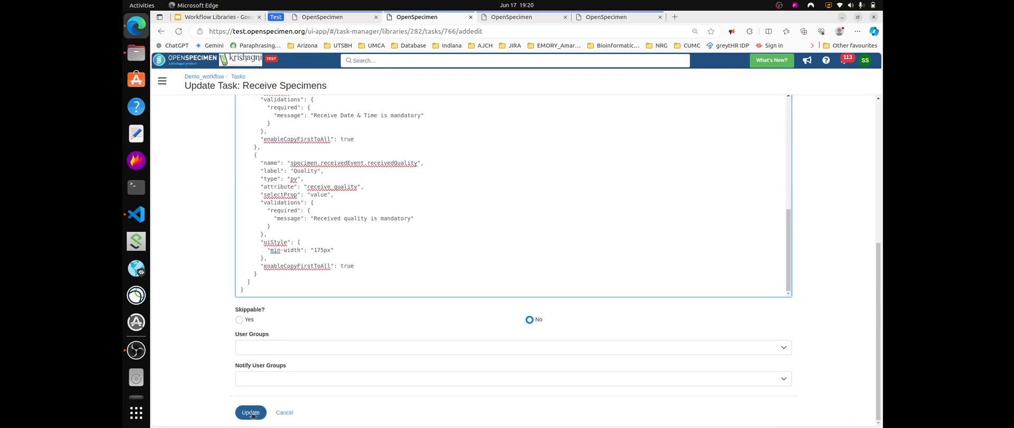
{"action": "left_click", "coordinate": [526, 18]}
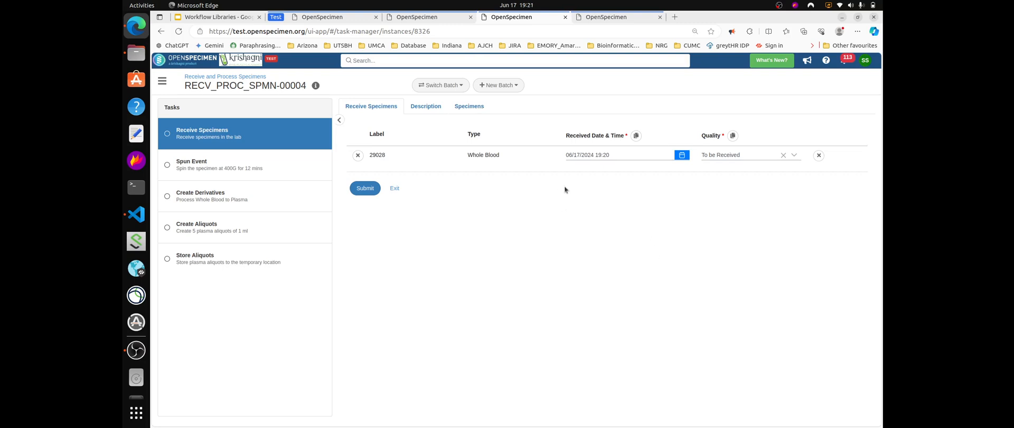
- Switch to the file manager and duplicate the receive-process-spmn-wf folder in Downloads
{"action": "left_click", "coordinate": [414, 16]}
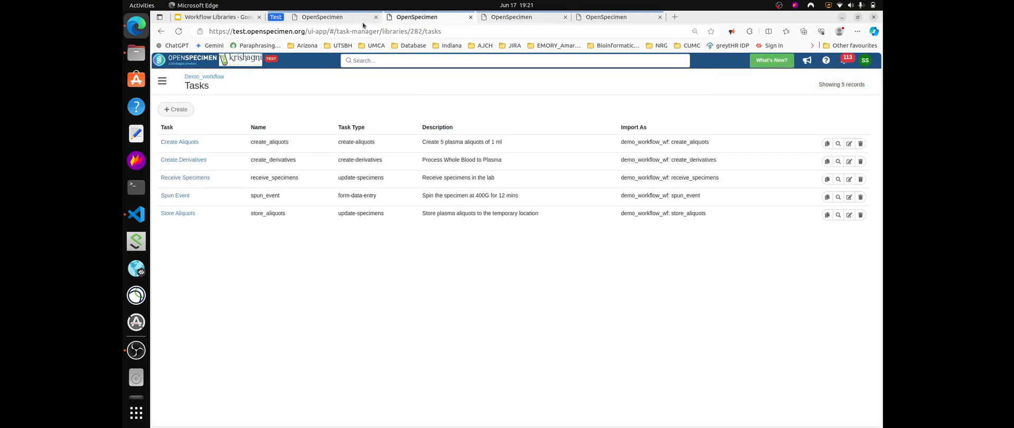
{"action": "left_click", "coordinate": [136, 53]}
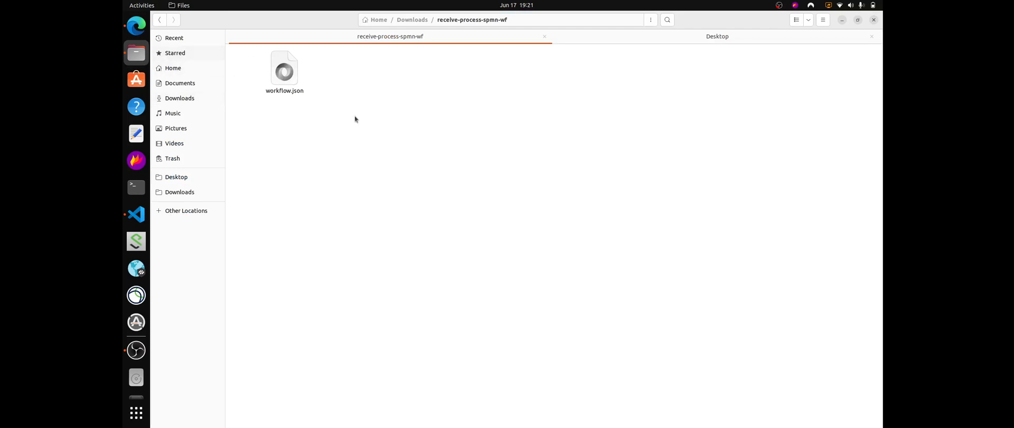
{"action": "left_click", "coordinate": [293, 75]}
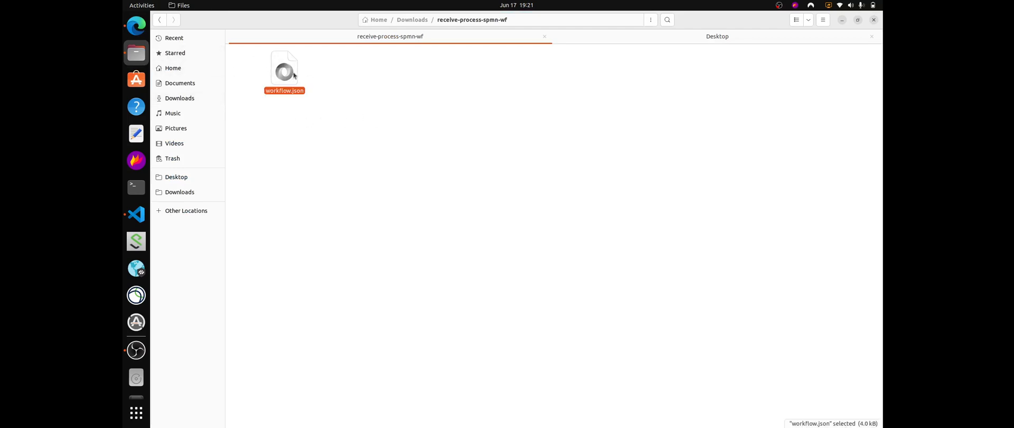
{"action": "left_click", "coordinate": [318, 138]}
{"action": "left_click", "coordinate": [288, 80]}
{"action": "left_click", "coordinate": [159, 20]}
{"action": "left_click", "coordinate": [262, 87]}
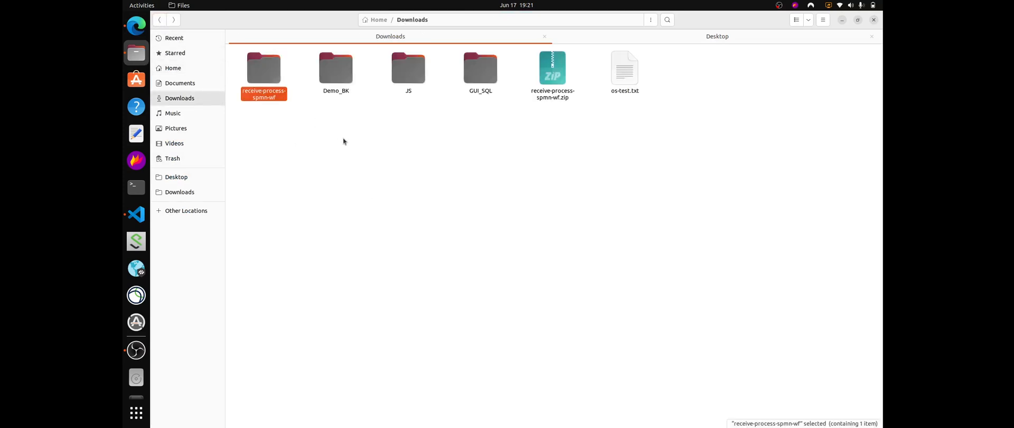
{"action": "key", "text": "ctrl+c"}
{"action": "key", "text": "ctrl+v"}
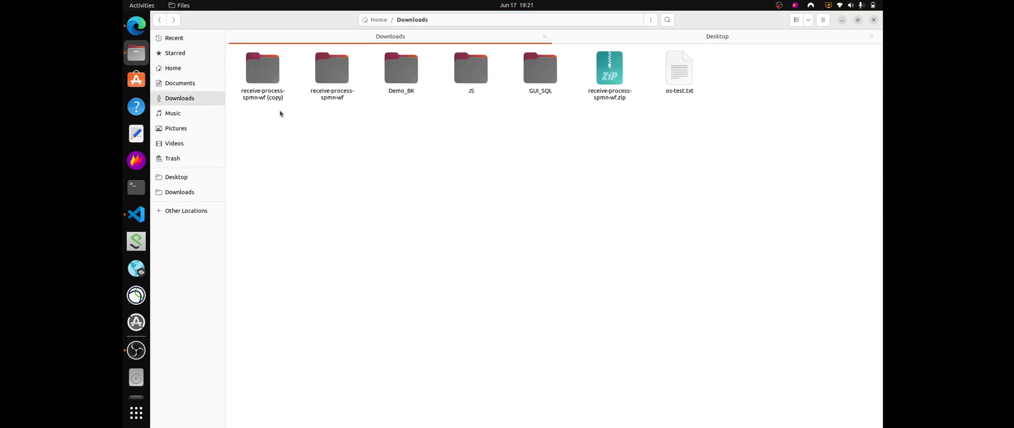
- Rename the copied folder to receive-process-spmn-wb-wf
{"action": "right_click", "coordinate": [263, 93]}
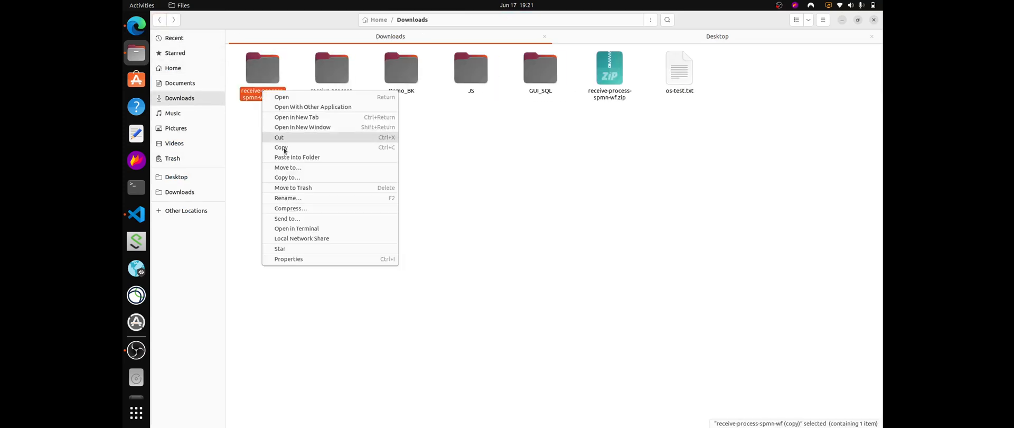
{"action": "left_click", "coordinate": [292, 202]}
{"action": "key", "text": "End"}
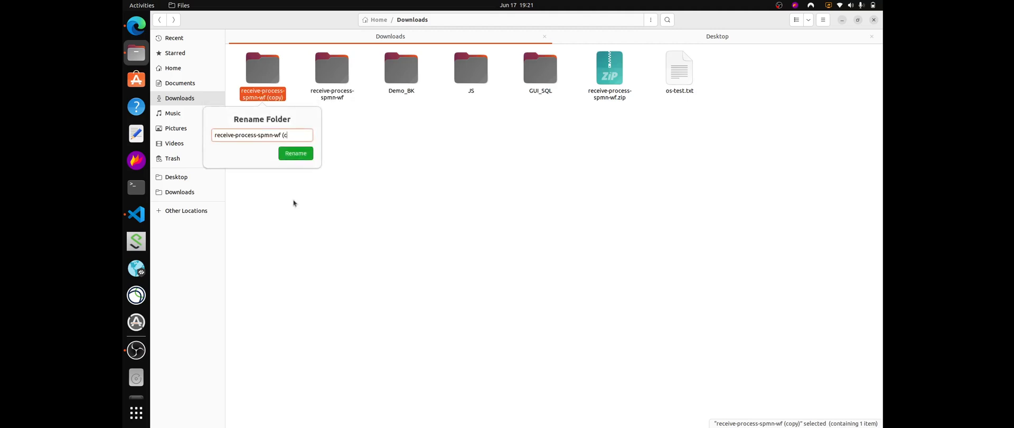
{"action": "key", "text": "BackSpace"}
{"action": "key", "text": "BackSpace"}
{"action": "key", "text": "BackSpace"}
{"action": "key", "text": "Left"}
{"action": "key", "text": "Left"}
{"action": "key", "text": "Left"}
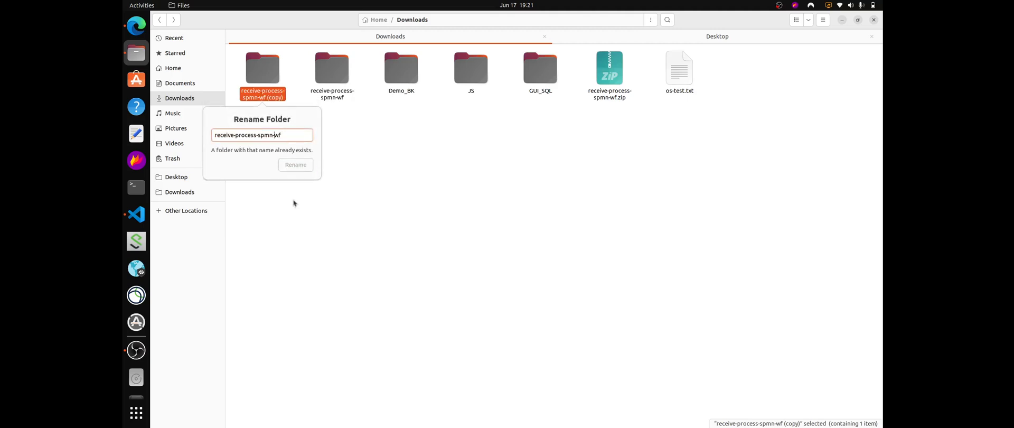
{"action": "type", "text": "wb-w"}
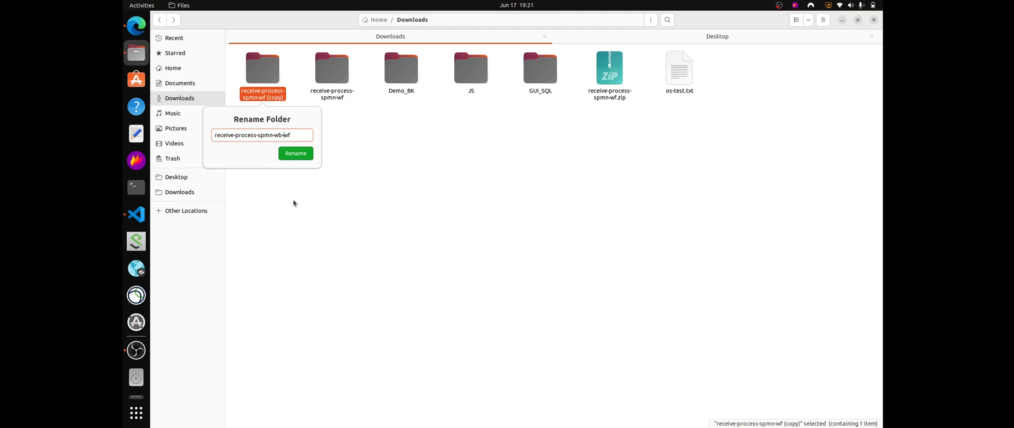
{"action": "key", "text": "Return"}
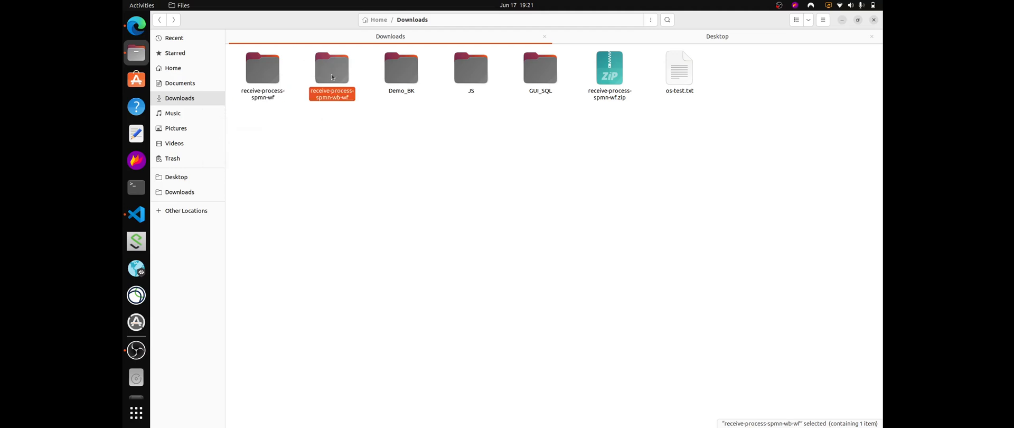
- Close the original workflow.json in Visual Studio Code and open workflow.json from the receive-process-spmn-wb-wf folder there
{"action": "left_click", "coordinate": [136, 214]}
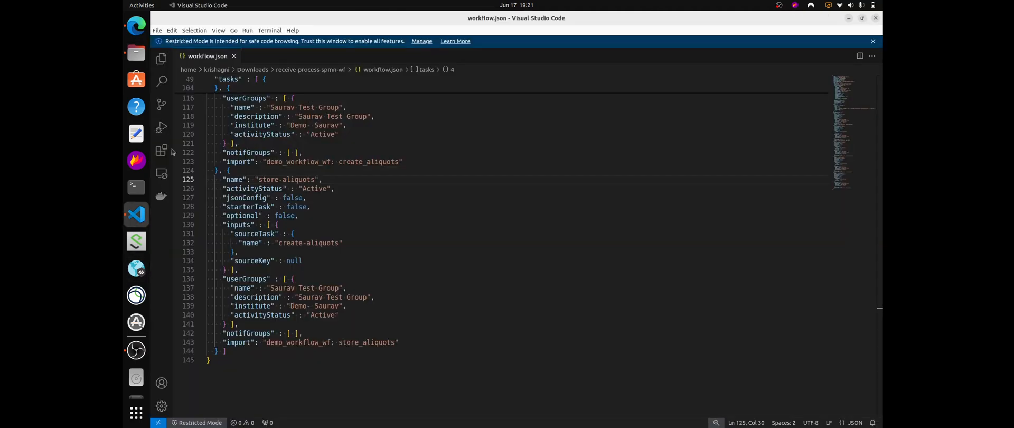
{"action": "left_click", "coordinate": [234, 56]}
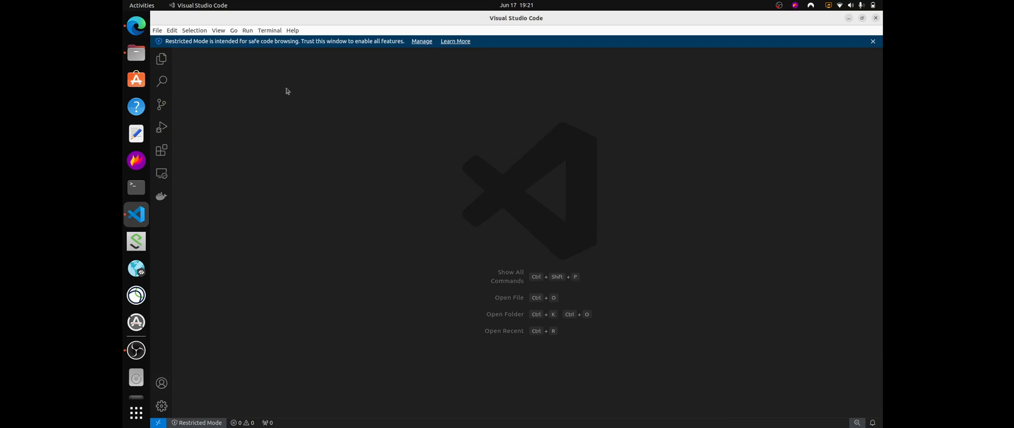
{"action": "left_click", "coordinate": [136, 53]}
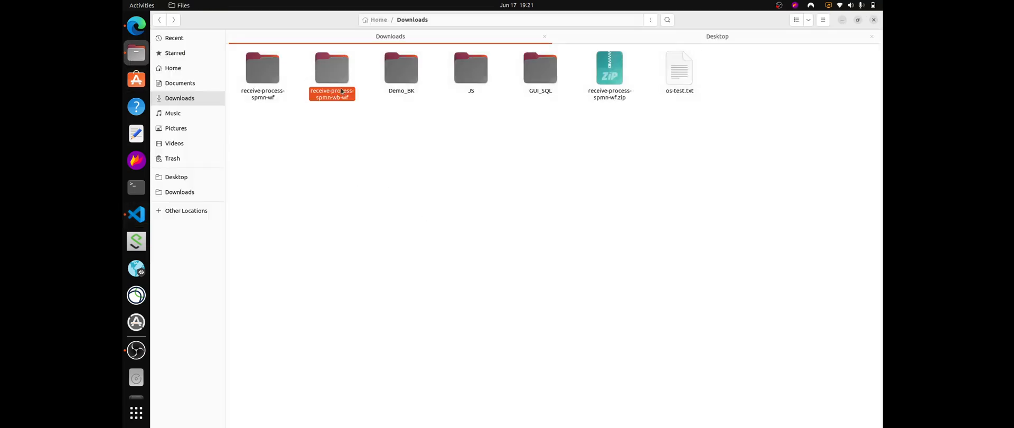
{"action": "double_click", "coordinate": [342, 93]}
{"action": "right_click", "coordinate": [280, 68]}
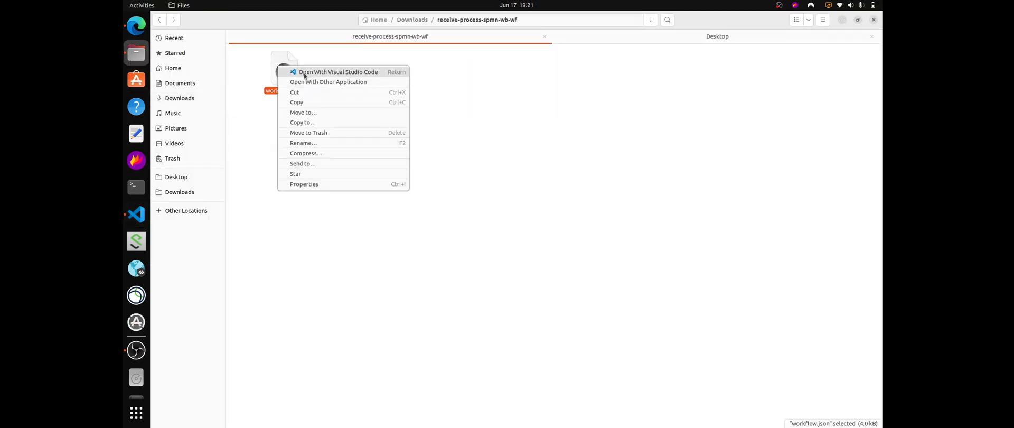
{"action": "left_click", "coordinate": [305, 75]}
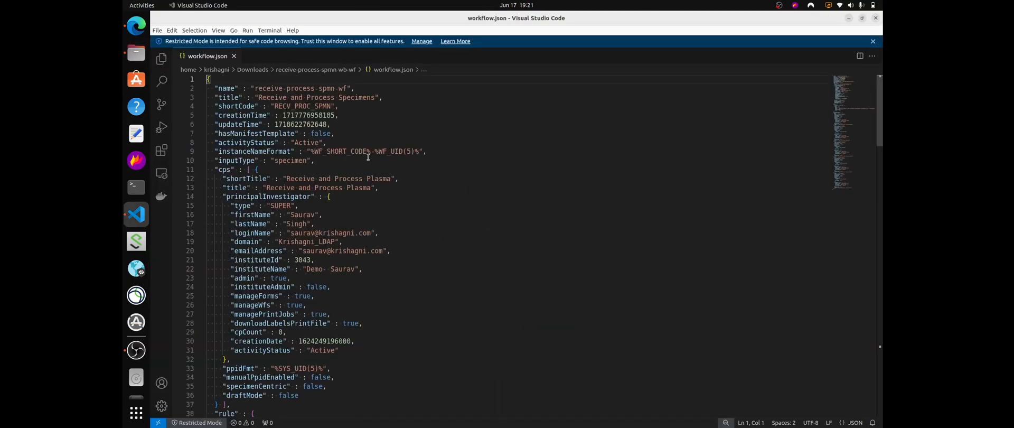
- Set the workflow name in the copied workflow.json to receive-process-spmn-wb-wf
{"action": "left_click", "coordinate": [337, 91]}
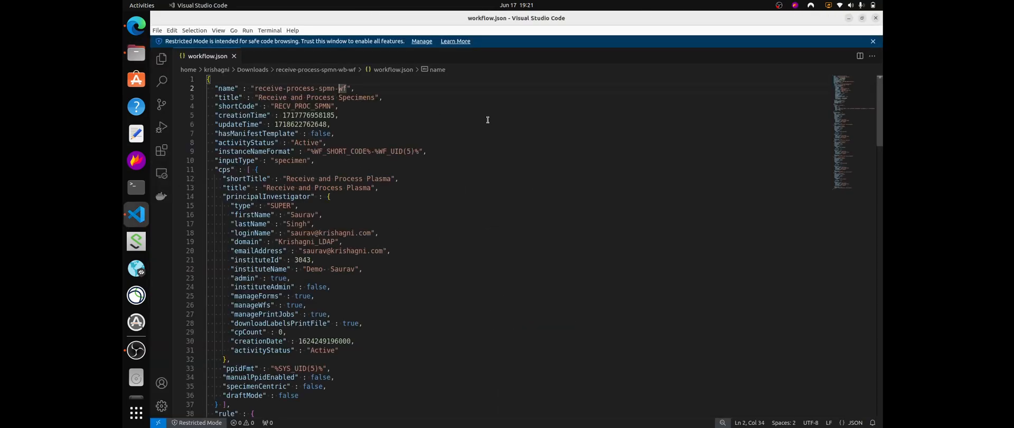
{"action": "type", "text": "e"}
{"action": "key", "text": "BackSpace"}
{"action": "type", "text": "wb"}
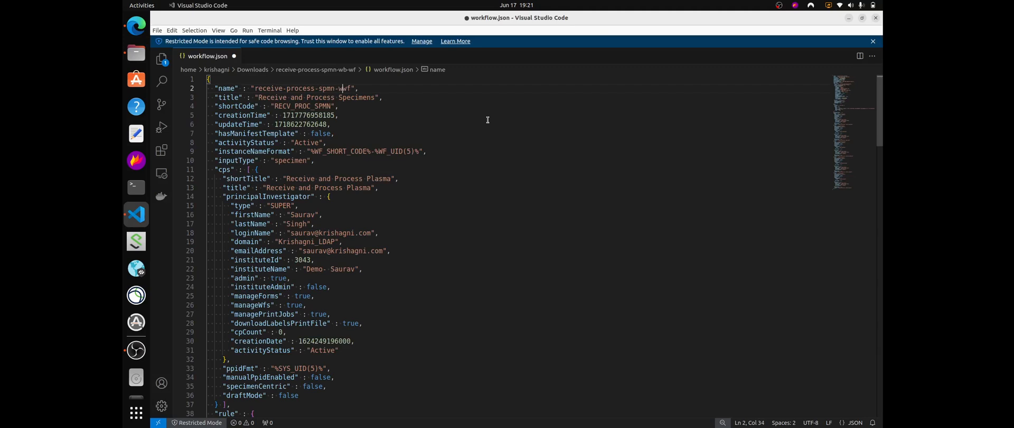
{"action": "type", "text": "-"}
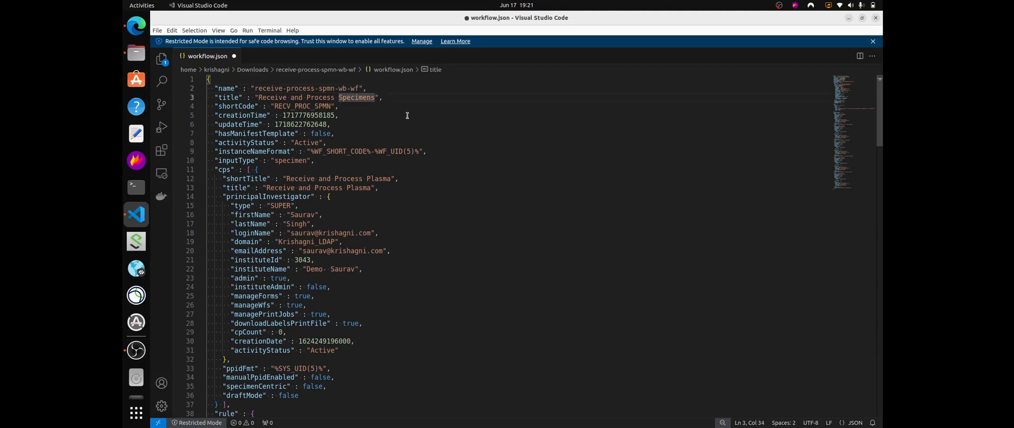
- Change the workflow title to "Receive and Process Whole Blood"
{"action": "key", "text": "Right"}
{"action": "key", "text": "Right"}
{"action": "key", "text": "Right"}
{"action": "key", "text": "Right"}
{"action": "key", "text": "Right"}
{"action": "key", "text": "Right"}
{"action": "key", "text": "Right"}
{"action": "key", "text": "Right"}
{"action": "key", "text": "Right"}
{"action": "key", "text": "Left"}
{"action": "key", "text": "BackSpace"}
{"action": "key", "text": "BackSpace"}
{"action": "key", "text": "BackSpace"}
{"action": "key", "text": "BackSpace"}
{"action": "key", "text": "BackSpace"}
{"action": "key", "text": "BackSpace"}
{"action": "key", "text": "BackSpace"}
{"action": "type", "text": "Whole Blood"}
- Remove the -wf ending from the workflow name and add it back
{"action": "key", "text": "Up"}
{"action": "key", "text": "Left"}
{"action": "key", "text": "Left"}
{"action": "key", "text": "BackSpace"}
{"action": "key", "text": "BackSpace"}
{"action": "key", "text": "BackSpace"}
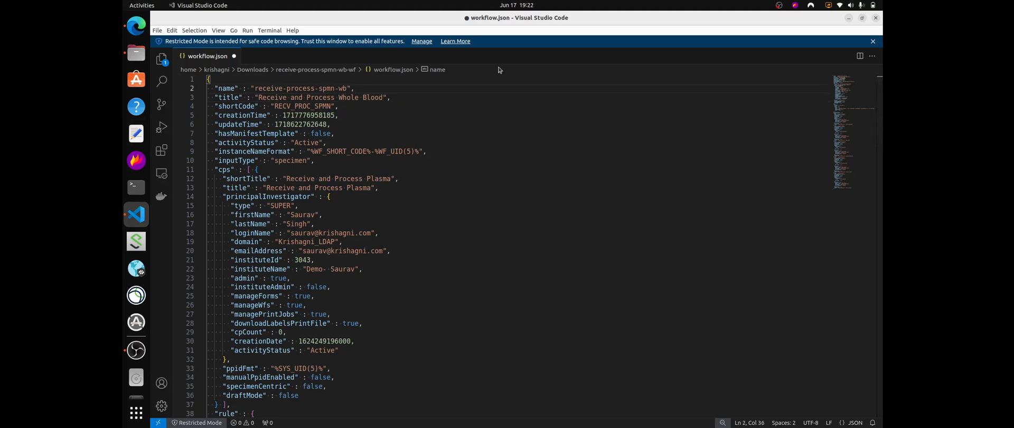
{"action": "type", "text": "-wf"}
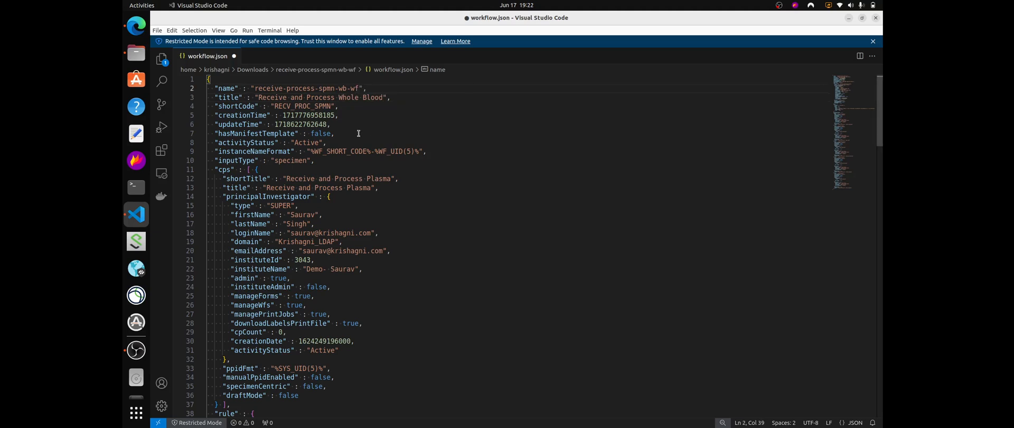
- Set the workflow's shortCode to RECV_PROC_WB
{"action": "double_click", "coordinate": [333, 107]}
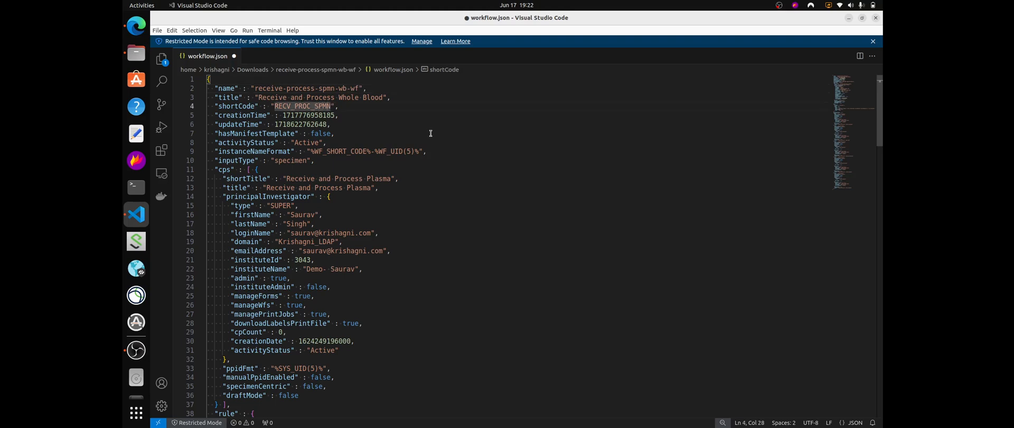
{"action": "key", "text": "Left"}
{"action": "key", "text": "Left"}
{"action": "key", "text": "Left"}
{"action": "key", "text": "Left"}
{"action": "type", "text": "WB"}
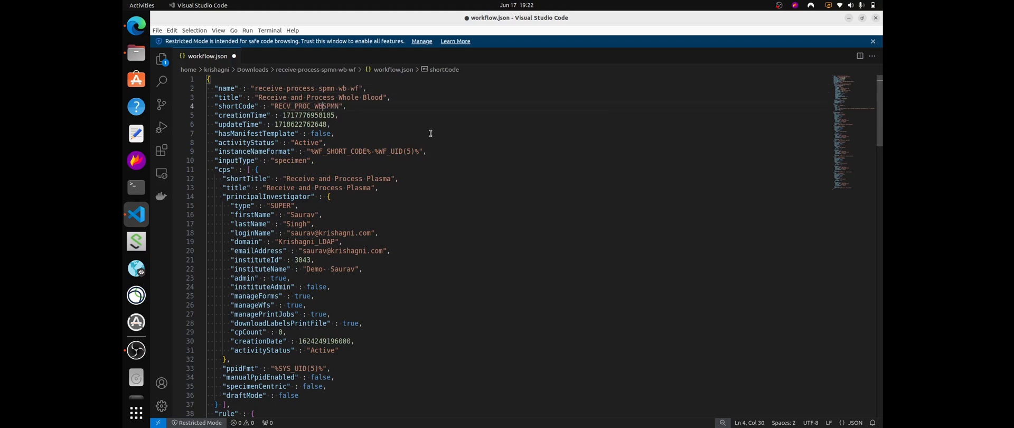
{"action": "type", "text": "_"}
{"action": "key", "text": "BackSpace"}
{"action": "key", "text": "BackSpace"}
- Delete the creationTime, updateTime, hasManifestTemplate and activityStatus lines below the workflow's shortCode
{"action": "left_click", "coordinate": [336, 106]}
{"action": "left_click", "coordinate": [342, 138], "text": "shift"}
{"action": "key", "text": "BackSpace"}
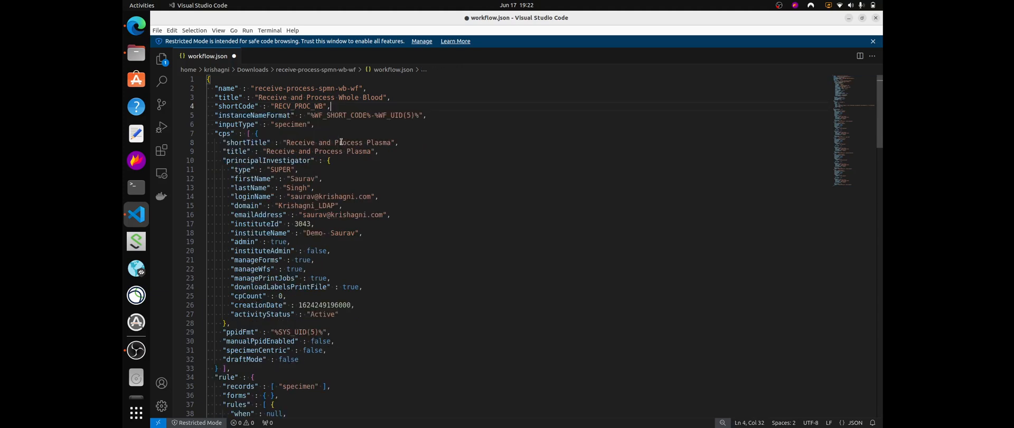
- Append && #specimen.type == 'Whole Blood' to the workflow's rule expression and save the file
{"action": "scroll", "coordinate": [364, 225], "scroll_direction": "down", "scroll_amount": 2}
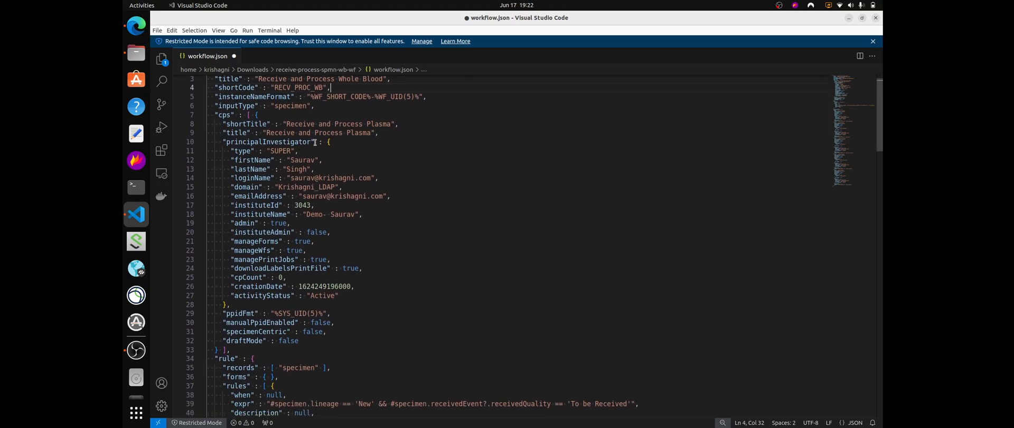
{"action": "scroll", "coordinate": [370, 274], "scroll_direction": "down", "scroll_amount": 2}
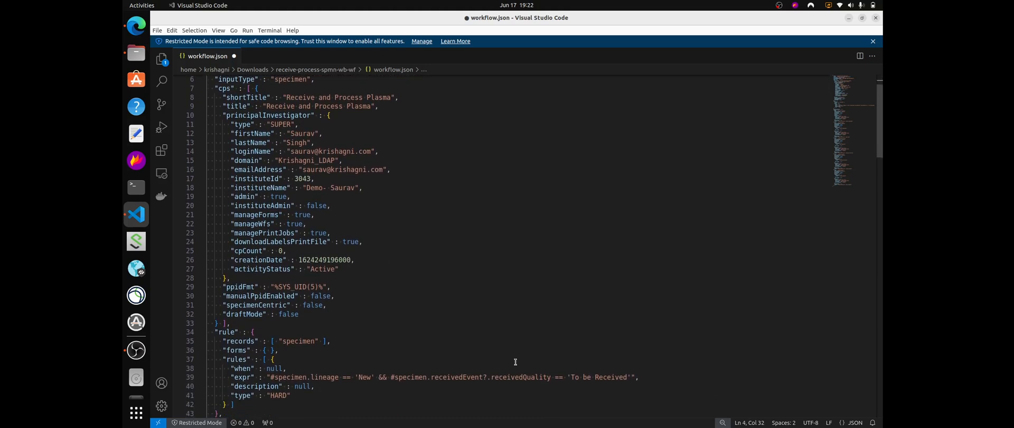
{"action": "scroll", "coordinate": [521, 365], "scroll_direction": "down", "scroll_amount": 5}
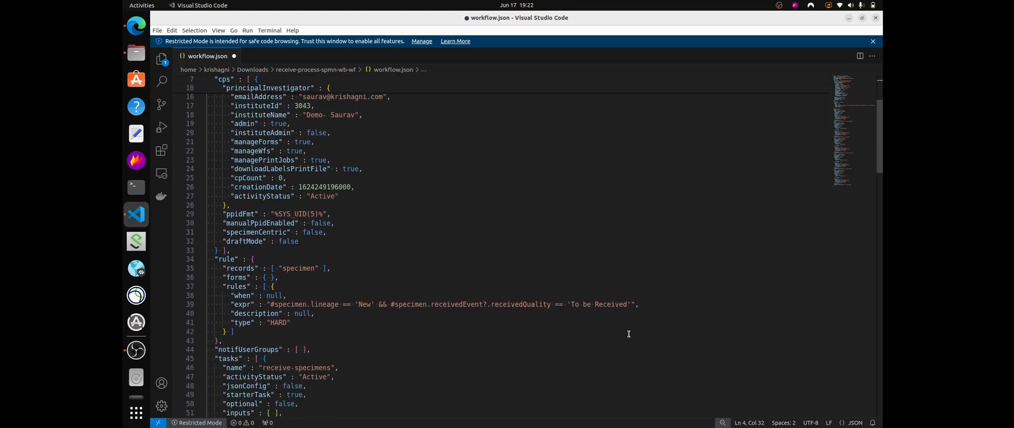
{"action": "scroll", "coordinate": [627, 289], "scroll_direction": "down", "scroll_amount": 1}
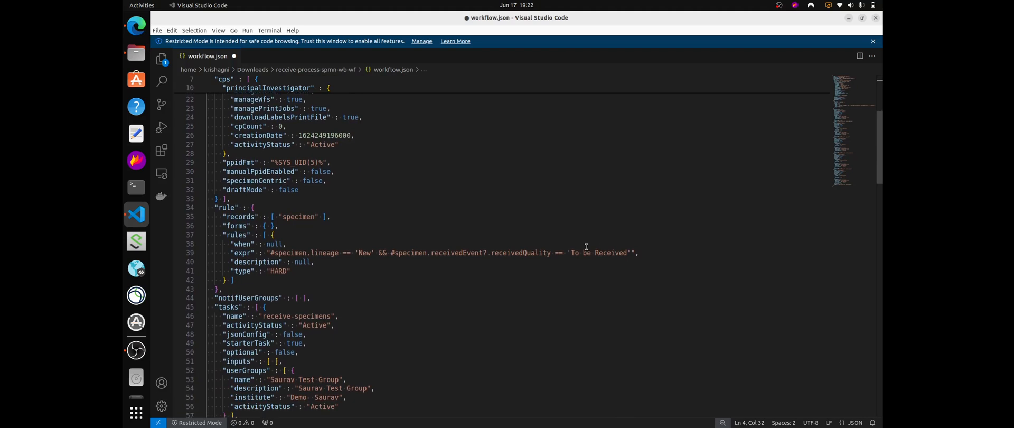
{"action": "scroll", "coordinate": [544, 254], "scroll_direction": "down", "scroll_amount": 4}
{"action": "left_click", "coordinate": [565, 256]}
{"action": "scroll", "coordinate": [591, 177], "scroll_direction": "down", "scroll_amount": 2}
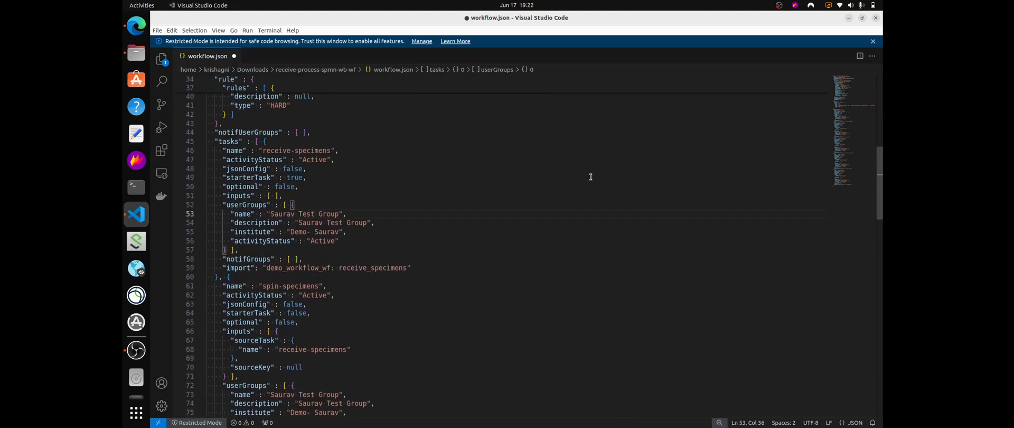
{"action": "scroll", "coordinate": [548, 185], "scroll_direction": "up", "scroll_amount": 3}
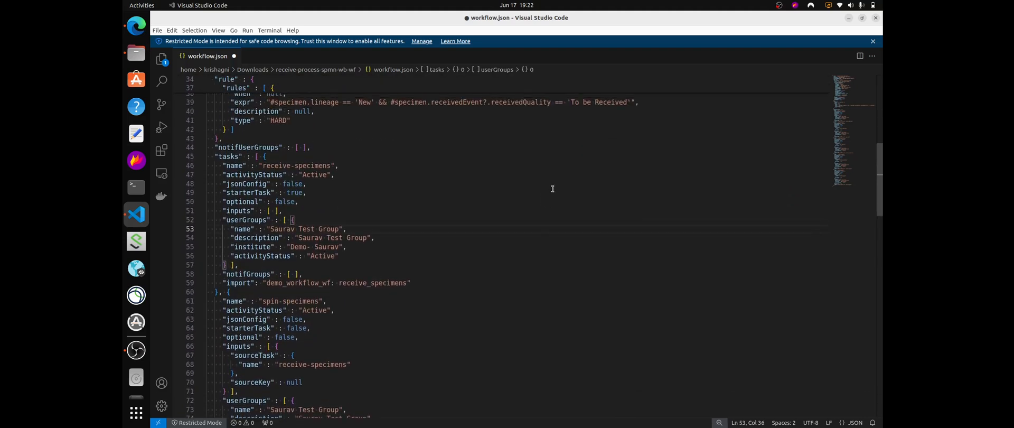
{"action": "left_click", "coordinate": [594, 173]}
{"action": "left_click", "coordinate": [628, 139]}
{"action": "key", "text": "Right"}
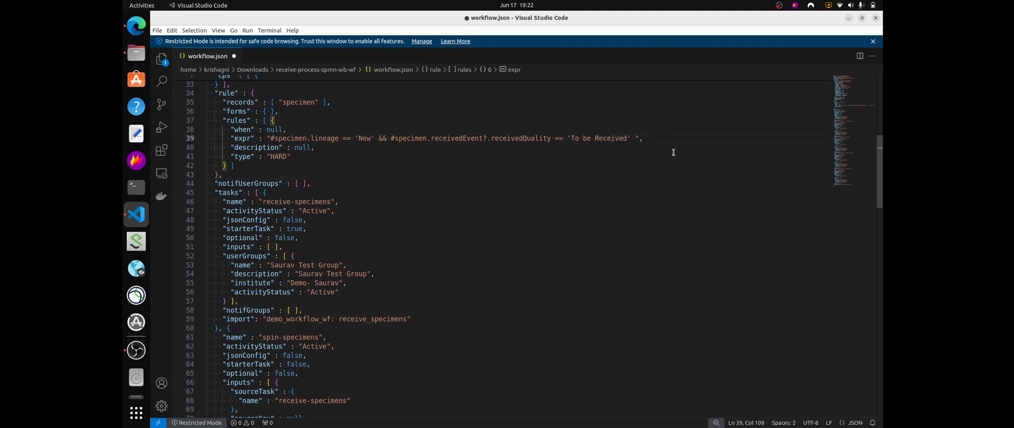
{"action": "type", "text": "$"}
{"action": "key", "text": "BackSpace"}
{"action": "key", "text": "BackSpace"}
{"action": "type", "text": "&& #specimen"}
{"action": "type", "text": ".type == 'Whgole Blood"}
{"action": "left_click", "coordinate": [553, 186]}
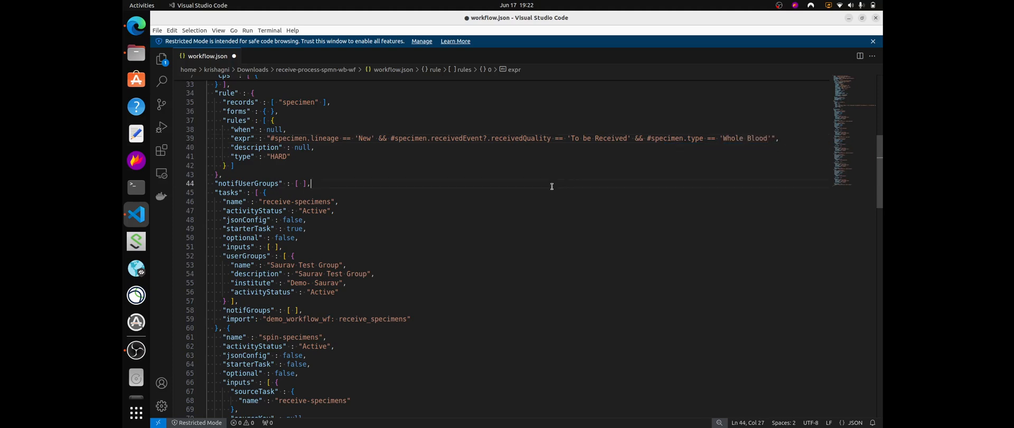
{"action": "key", "text": "ctrl+s"}
- Delete the spin-specimens, create-derivatives, create-aliquots and store-aliquots tasks, leaving only the receive-specimens task
{"action": "scroll", "coordinate": [366, 232], "scroll_direction": "down", "scroll_amount": 2}
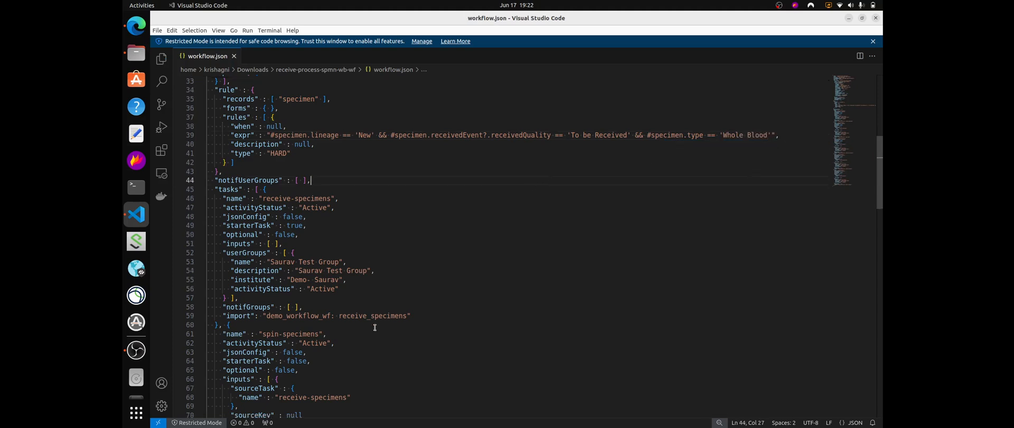
{"action": "scroll", "coordinate": [268, 317], "scroll_direction": "down", "scroll_amount": 1}
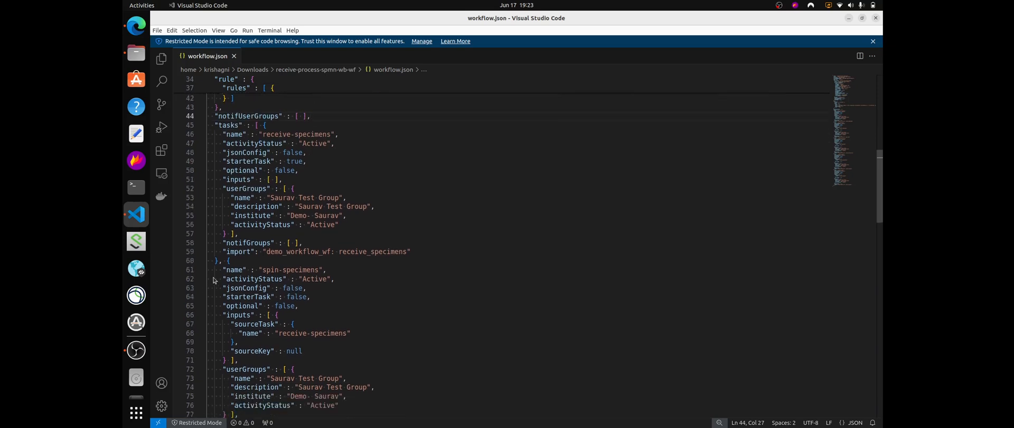
{"action": "scroll", "coordinate": [219, 256], "scroll_direction": "down", "scroll_amount": 1}
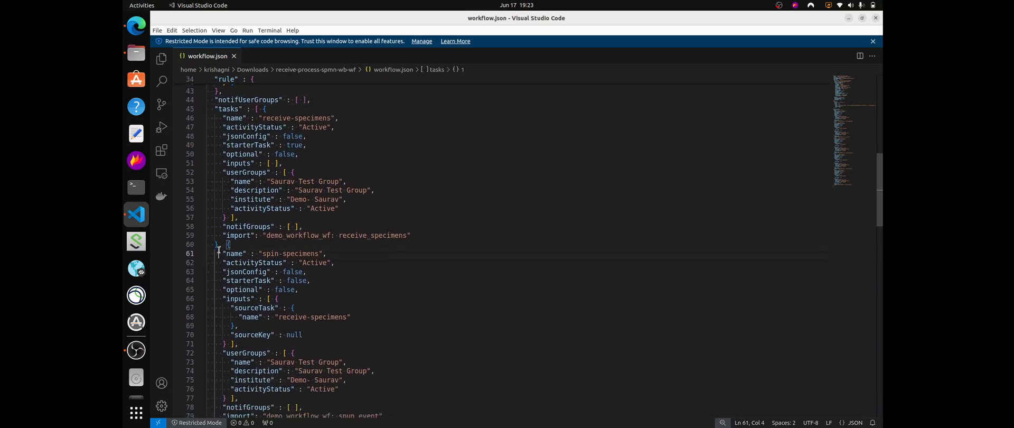
{"action": "left_click", "coordinate": [226, 237]}
{"action": "scroll", "coordinate": [253, 253], "scroll_direction": "down", "scroll_amount": 5}
{"action": "scroll", "coordinate": [295, 276], "scroll_direction": "down", "scroll_amount": 9}
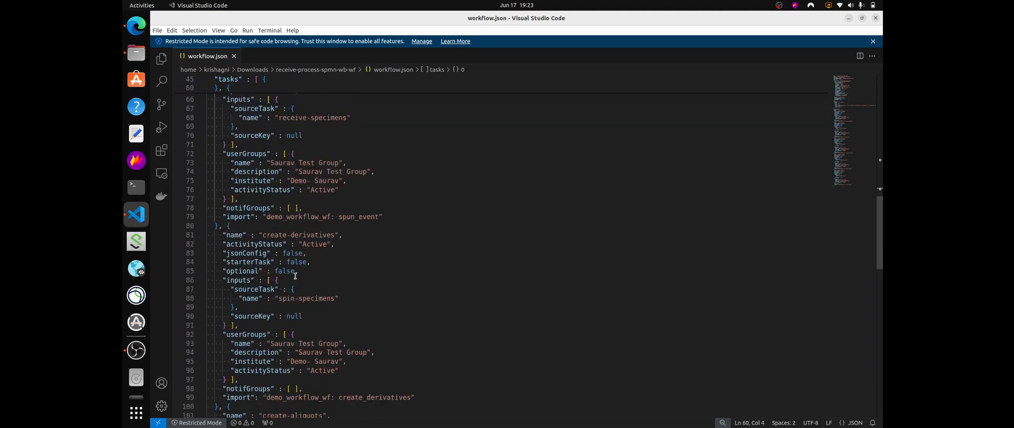
{"action": "scroll", "coordinate": [295, 275], "scroll_direction": "down", "scroll_amount": 8}
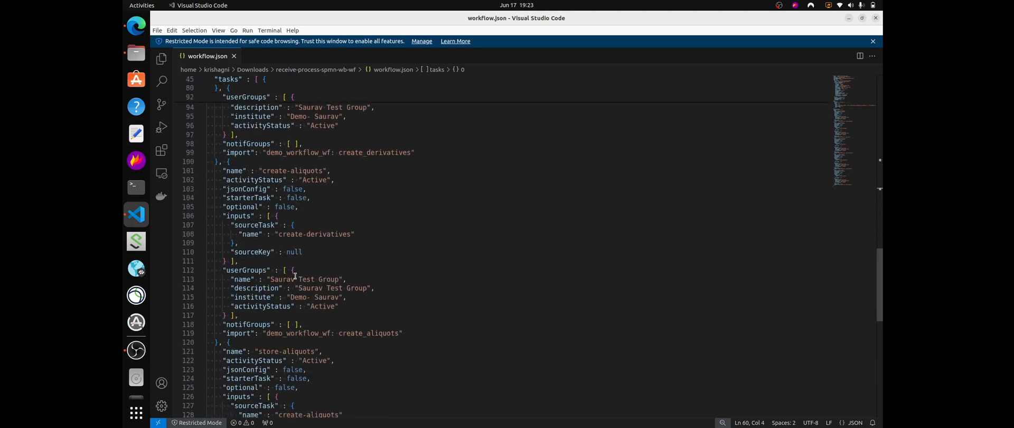
{"action": "scroll", "coordinate": [286, 284], "scroll_direction": "down", "scroll_amount": 1}
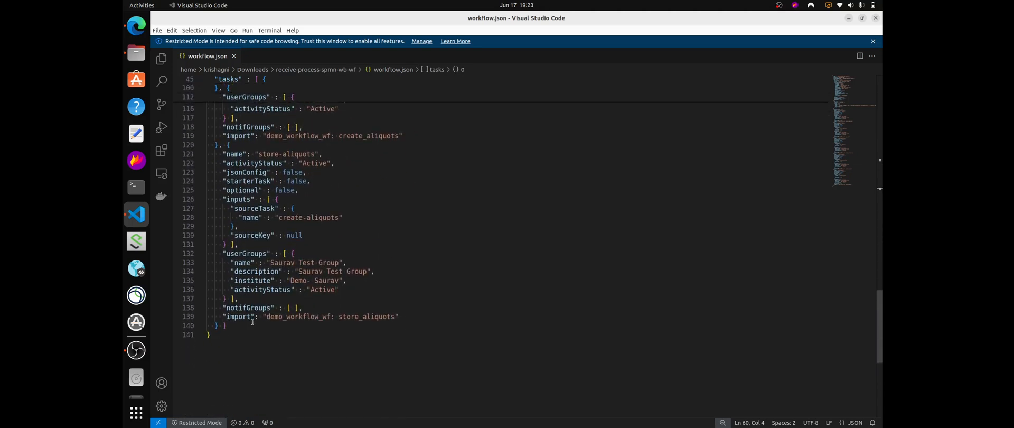
{"action": "left_click", "coordinate": [220, 346], "text": "shift"}
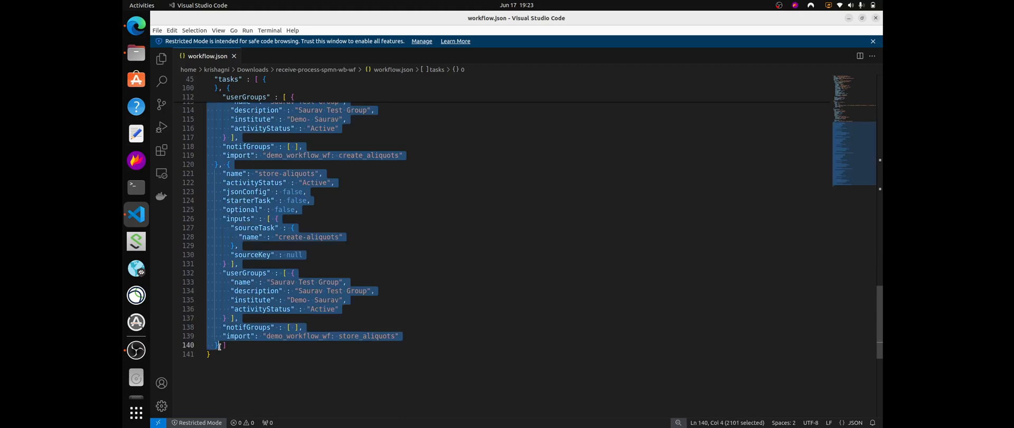
{"action": "key", "text": "BackSpace"}
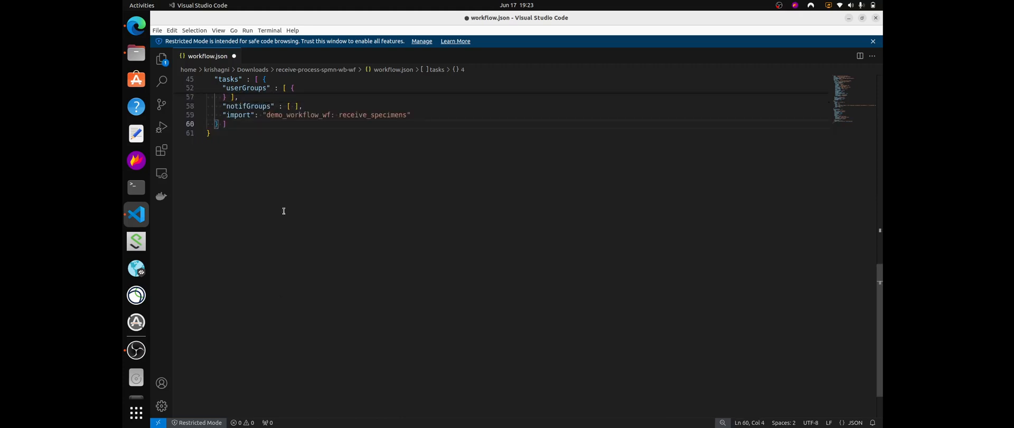
- Shorten the workflow title to "Receive Whole Blood"
{"action": "scroll", "coordinate": [353, 156], "scroll_direction": "up", "scroll_amount": 2}
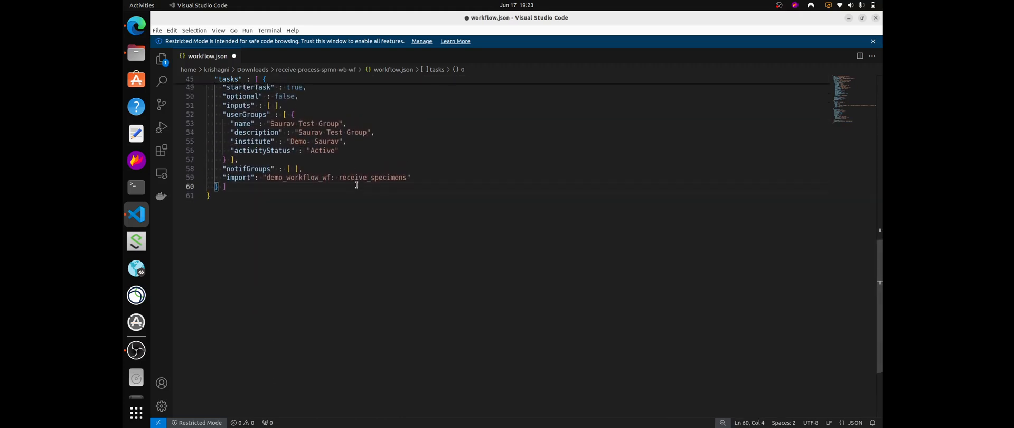
{"action": "scroll", "coordinate": [359, 186], "scroll_direction": "up", "scroll_amount": 1}
{"action": "scroll", "coordinate": [359, 179], "scroll_direction": "up", "scroll_amount": 10}
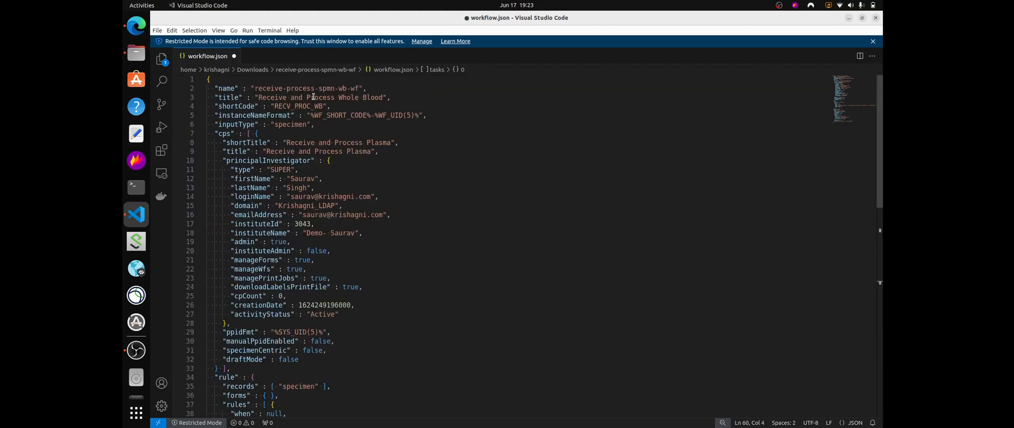
{"action": "left_click", "coordinate": [337, 97]}
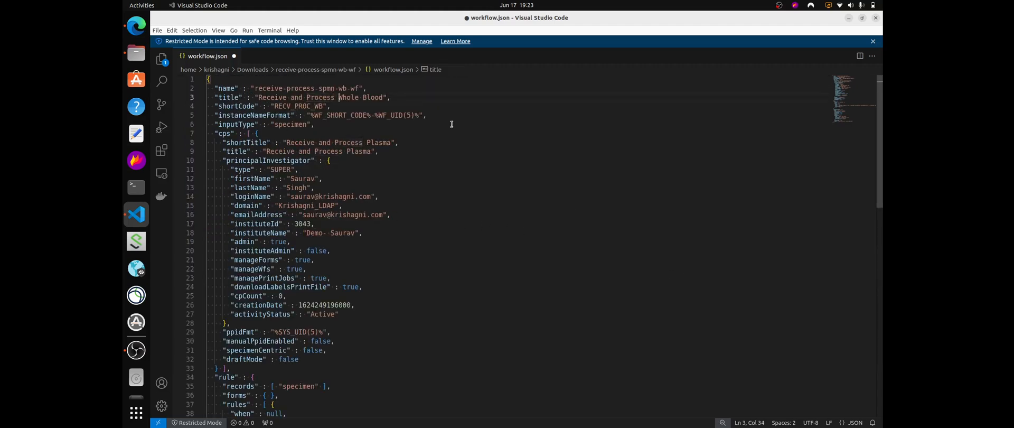
{"action": "key", "text": "BackSpace"}
{"action": "key", "text": "BackSpace"}
{"action": "key", "text": "BackSpace"}
{"action": "key", "text": "BackSpace"}
{"action": "key", "text": "BackSpace"}
{"action": "key", "text": "BackSpace"}
{"action": "key", "text": "BackSpace"}
{"action": "key", "text": "BackSpace"}
{"action": "key", "text": "BackSpace"}
{"action": "key", "text": "BackSpace"}
{"action": "key", "text": "BackSpace"}
{"action": "key", "text": "BackSpace"}
- Shorten the workflow name to receive-spmn-wb
{"action": "left_click", "coordinate": [316, 88]}
{"action": "key", "text": "BackSpace"}
{"action": "key", "text": "BackSpace"}
{"action": "key", "text": "BackSpace"}
{"action": "key", "text": "BackSpace"}
{"action": "key", "text": "BackSpace"}
{"action": "key", "text": "BackSpace"}
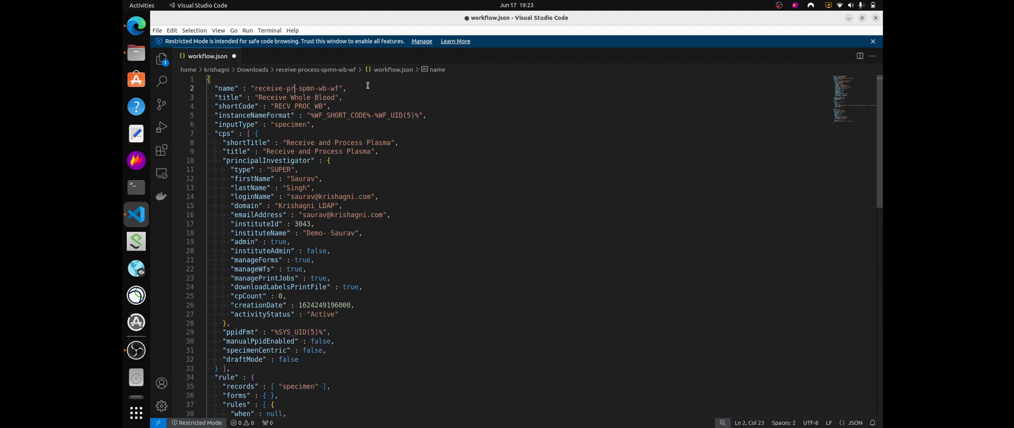
{"action": "key", "text": "BackSpace"}
- Shorten the workflow's shortCode to RECV_WB and save the file
{"action": "left_click", "coordinate": [313, 105]}
{"action": "key", "text": "BackSpace"}
{"action": "key", "text": "BackSpace"}
{"action": "key", "text": "BackSpace"}
{"action": "key", "text": "BackSpace"}
{"action": "key", "text": "BackSpace"}
{"action": "key", "text": "BackSpace"}
{"action": "key", "text": "ctrl+s"}
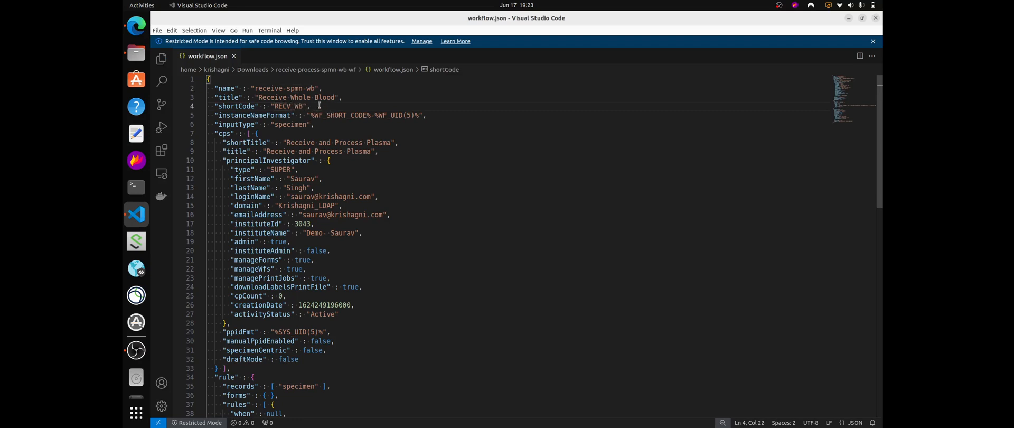
- Review the workflow's name, rule and remaining receive-specimens task, and close workflow.json
{"action": "left_click", "coordinate": [255, 89], "text": "shift"}
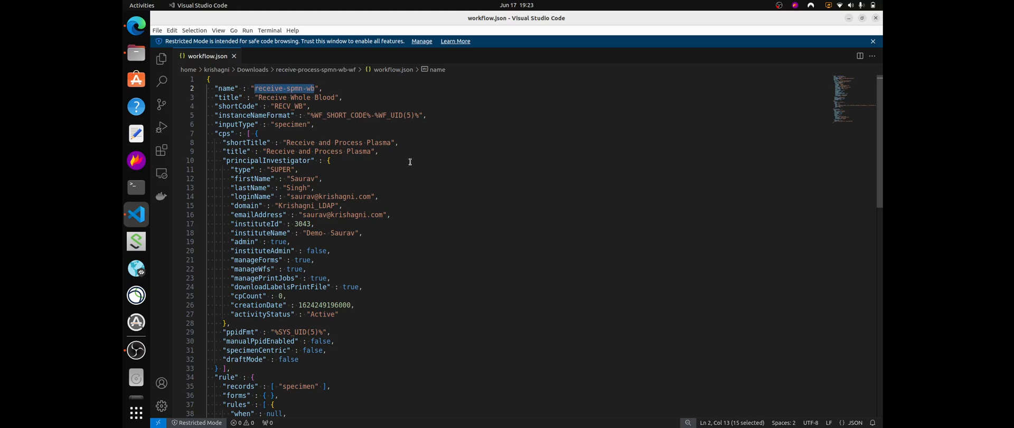
{"action": "scroll", "coordinate": [368, 264], "scroll_direction": "down", "scroll_amount": 10}
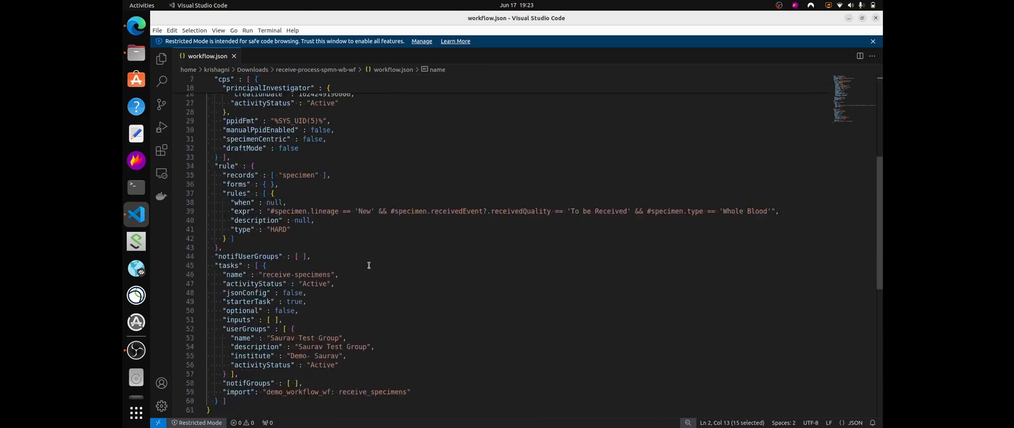
{"action": "scroll", "coordinate": [340, 268], "scroll_direction": "down", "scroll_amount": 3}
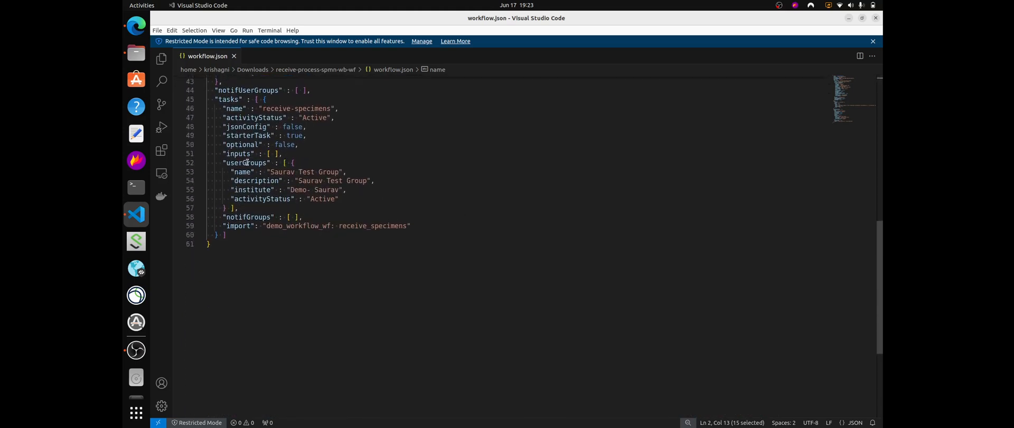
{"action": "scroll", "coordinate": [278, 174], "scroll_direction": "up", "scroll_amount": 1}
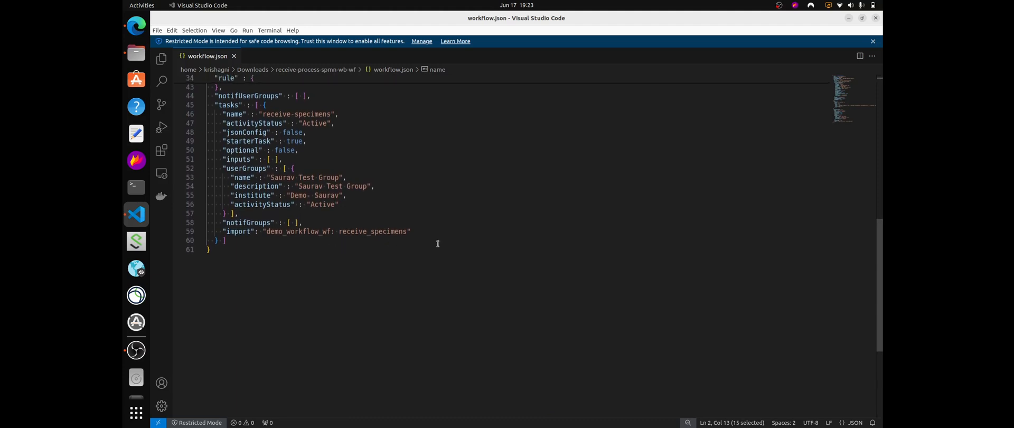
{"action": "scroll", "coordinate": [378, 243], "scroll_direction": "up", "scroll_amount": 2}
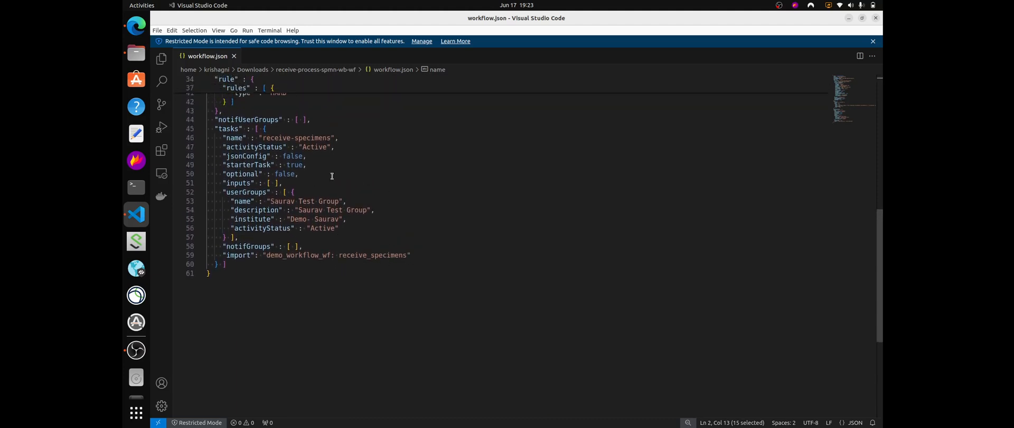
{"action": "key", "text": "alt+Tab"}
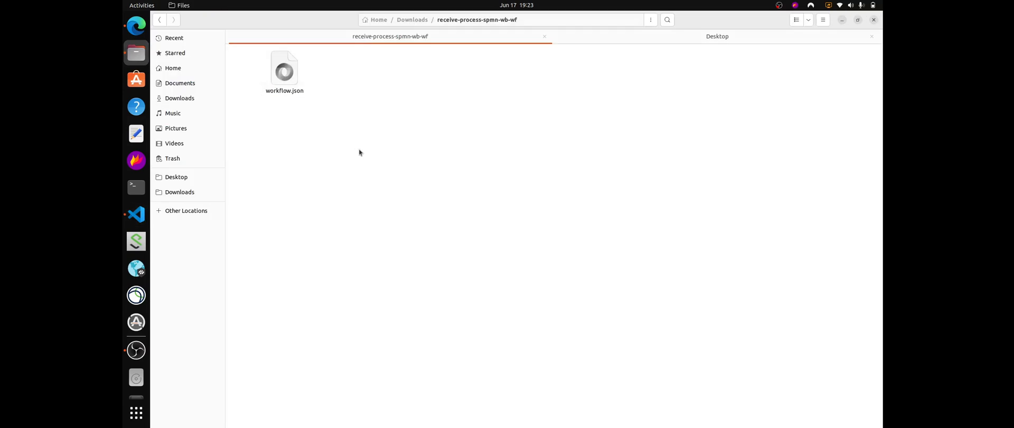
{"action": "left_click", "coordinate": [600, 41]}
{"action": "left_click", "coordinate": [455, 40]}
{"action": "left_click", "coordinate": [136, 214]}
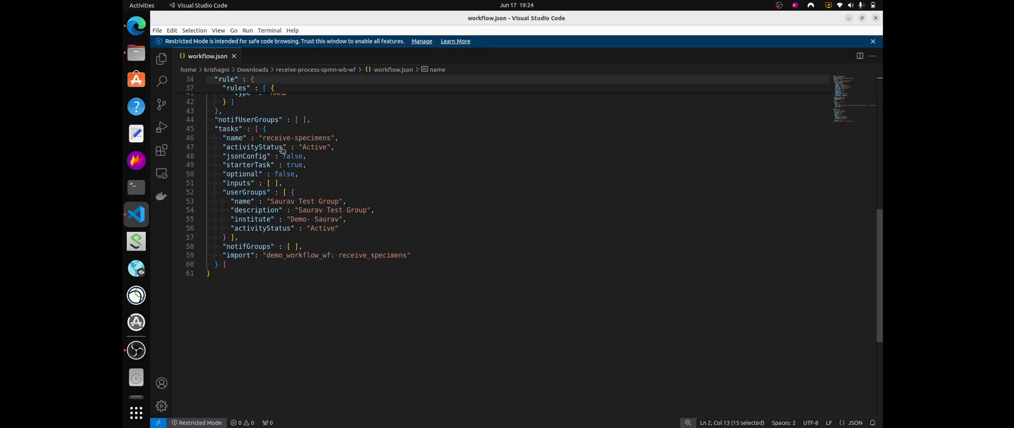
{"action": "key", "text": "ctrl+w"}
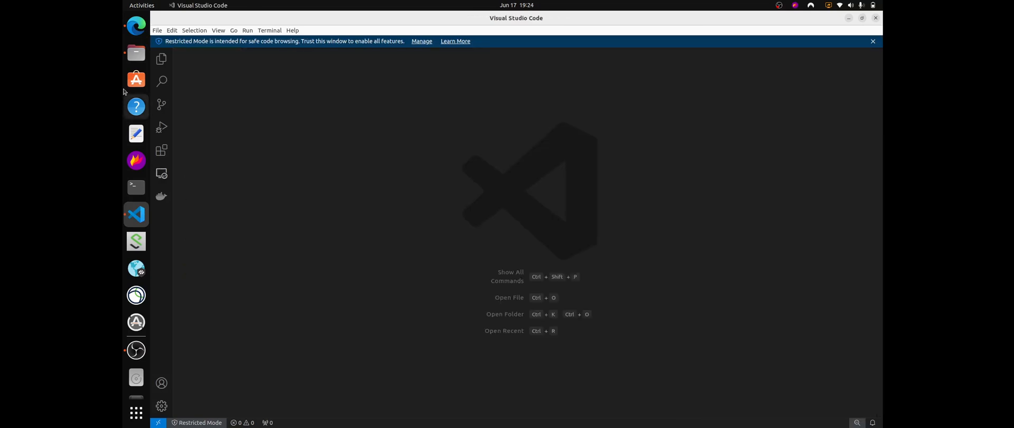
- In the Files app, rename the receive-process-spmn-wb-wf folder in Downloads to receive-spmn-wb
{"action": "left_click", "coordinate": [137, 52]}
{"action": "left_click", "coordinate": [156, 20]}
{"action": "right_click", "coordinate": [345, 93]}
{"action": "left_click", "coordinate": [374, 190]}
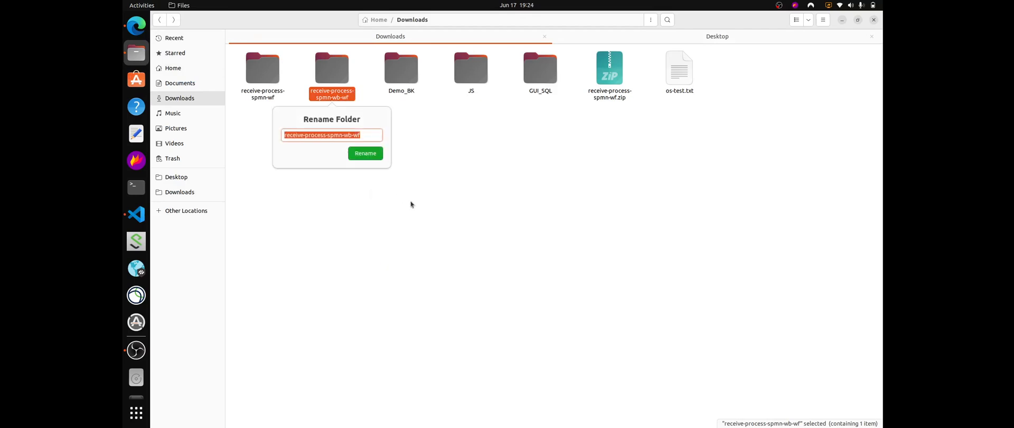
{"action": "type", "text": "receive-spmn-wb"}
{"action": "key", "text": "Return"}
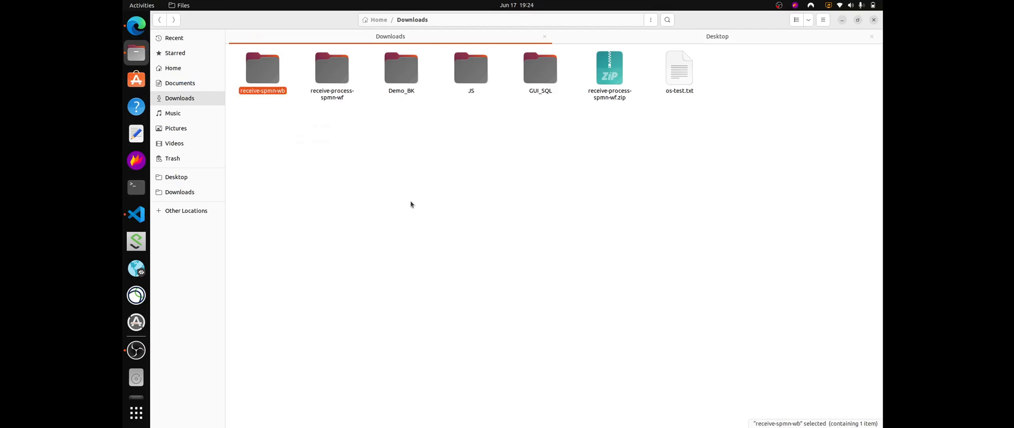
- Switch to Microsoft Edge and import the workflow definition from the receive-spmn-wb folder in Downloads into OpenSpecimen
{"action": "left_click", "coordinate": [136, 25]}
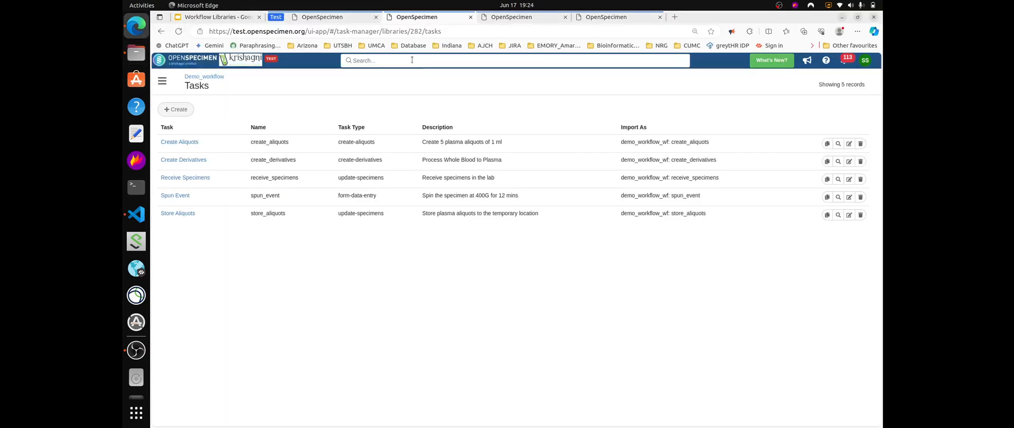
{"action": "left_click", "coordinate": [338, 20]}
{"action": "left_click", "coordinate": [175, 104]}
{"action": "left_click", "coordinate": [247, 115]}
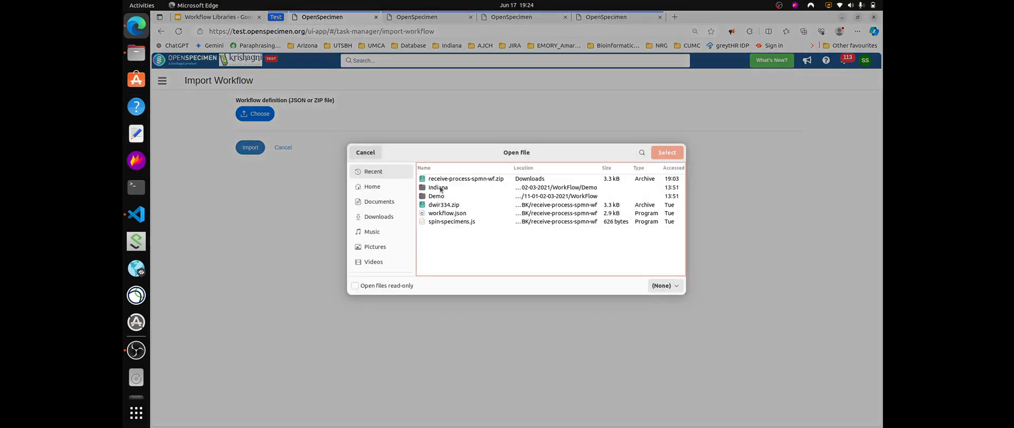
{"action": "left_click", "coordinate": [383, 217]}
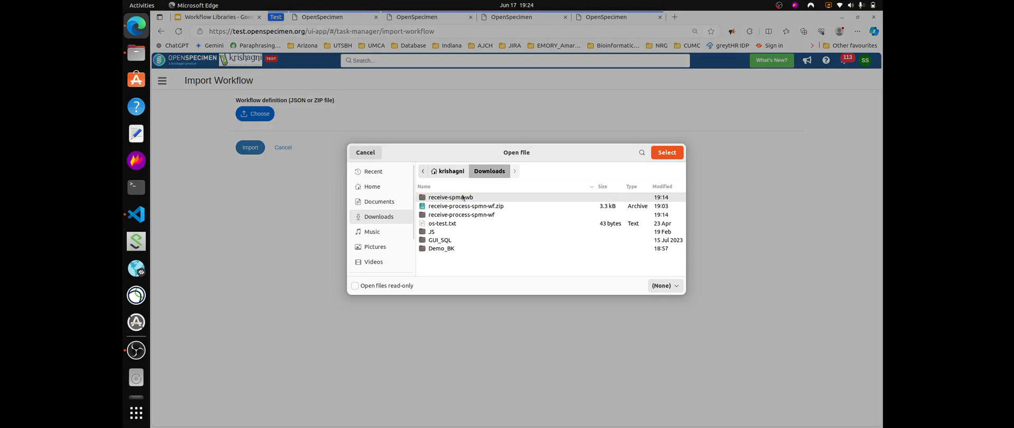
{"action": "double_click", "coordinate": [463, 198]}
{"action": "left_click", "coordinate": [667, 152]}
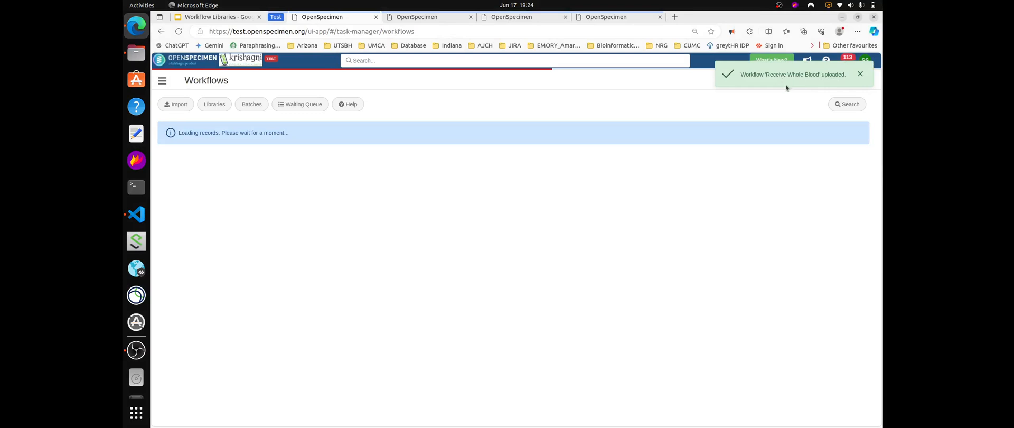
- Filter the workflows by Receive Whole, open the Receive Whole Blood workflow and begin creating a batch
{"action": "left_click", "coordinate": [847, 109]}
{"action": "left_click", "coordinate": [795, 152]}
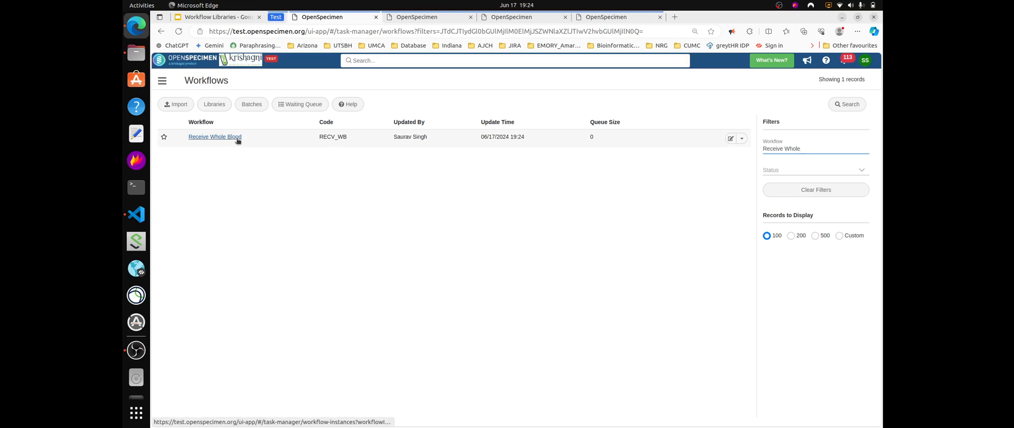
{"action": "left_click", "coordinate": [234, 139]}
{"action": "left_click", "coordinate": [175, 109]}
- Copy the Whole Blood specimen label 29028 from the RECV_PROC_SPMN-00004 batch
{"action": "left_click", "coordinate": [627, 16]}
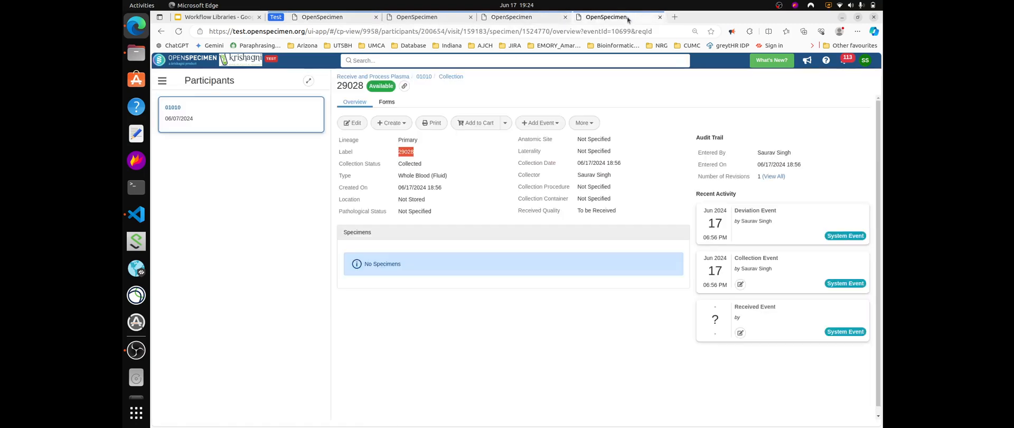
{"action": "left_click", "coordinate": [526, 17]}
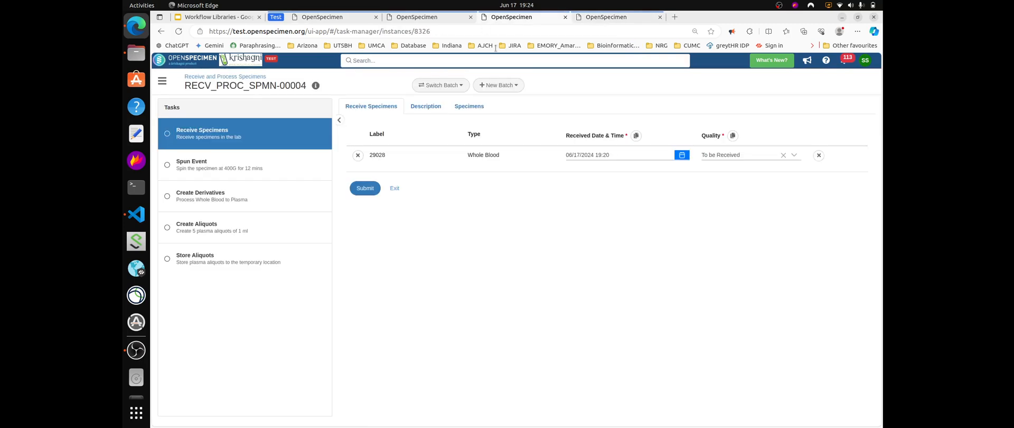
{"action": "left_click_drag", "start_coordinate": [389, 157], "coordinate": [371, 154]}
{"action": "key", "text": "ctrl+c"}
- Add specimen 29028 to the new Receive Whole Blood batch and start the batch
{"action": "left_click", "coordinate": [423, 18]}
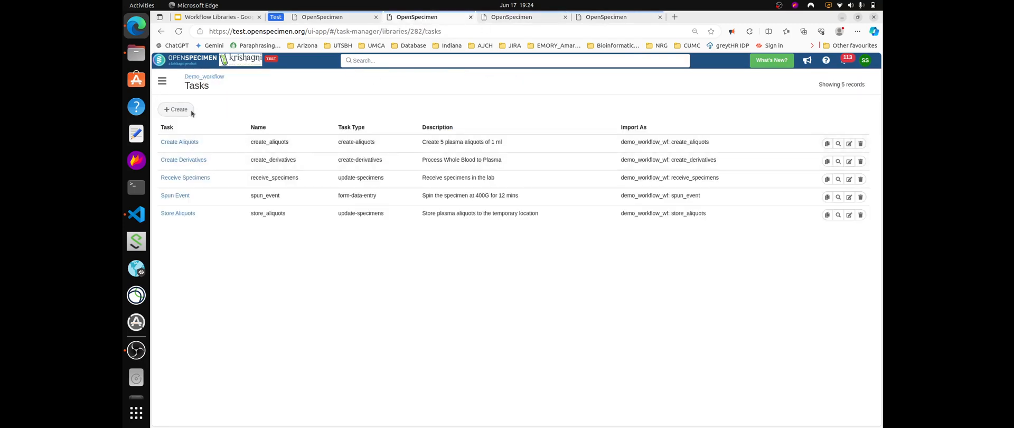
{"action": "left_click", "coordinate": [330, 17]}
{"action": "left_click_drag", "start_coordinate": [330, 18], "coordinate": [423, 18]}
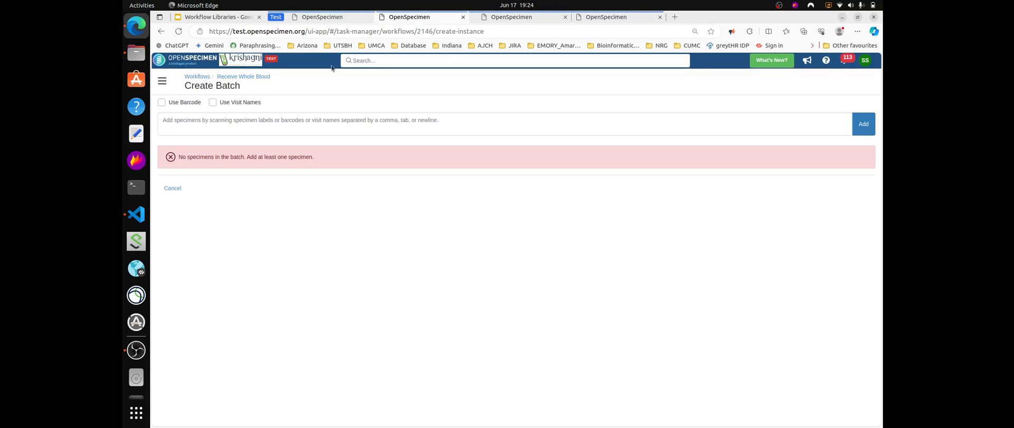
{"action": "left_click", "coordinate": [264, 131]}
{"action": "key", "text": "ctrl+v"}
{"action": "key", "text": "Tab"}
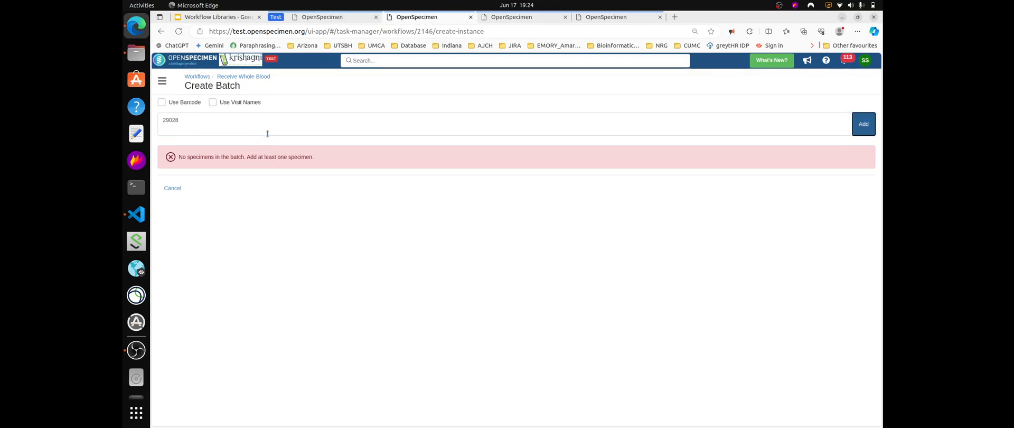
{"action": "key", "text": "Return"}
{"action": "key", "text": "Tab"}
{"action": "key", "text": "Tab"}
{"action": "key", "text": "Tab"}
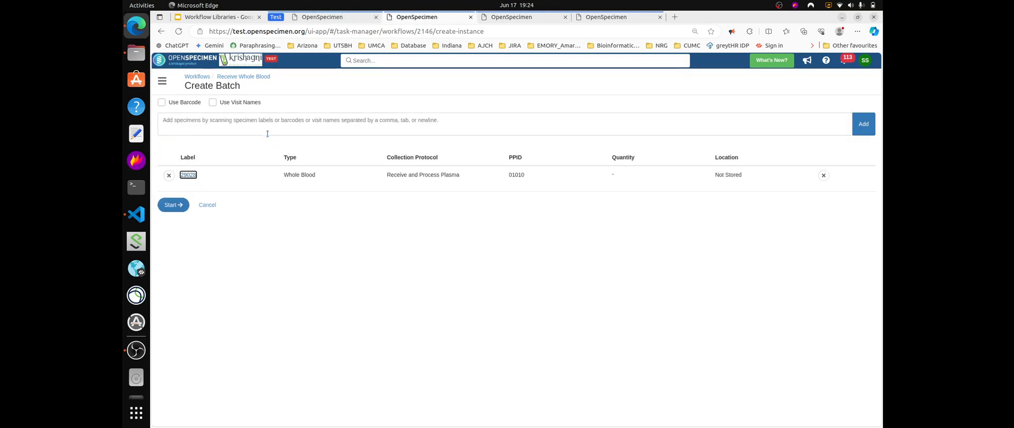
{"action": "key", "text": "Tab"}
{"action": "key", "text": "Return"}
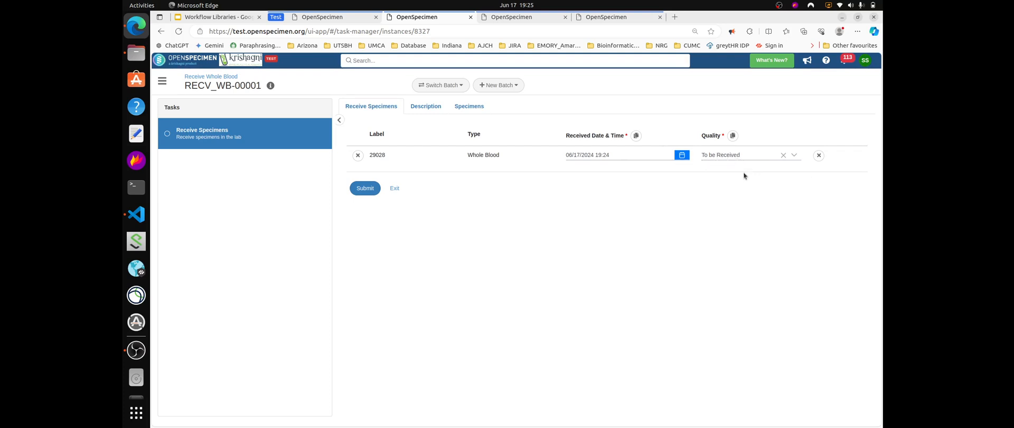
- Compare the Receive Specimens task in the RECV_WB-00001 and RECV_PROC_SPMN-00004 batches
{"action": "left_click", "coordinate": [532, 19]}
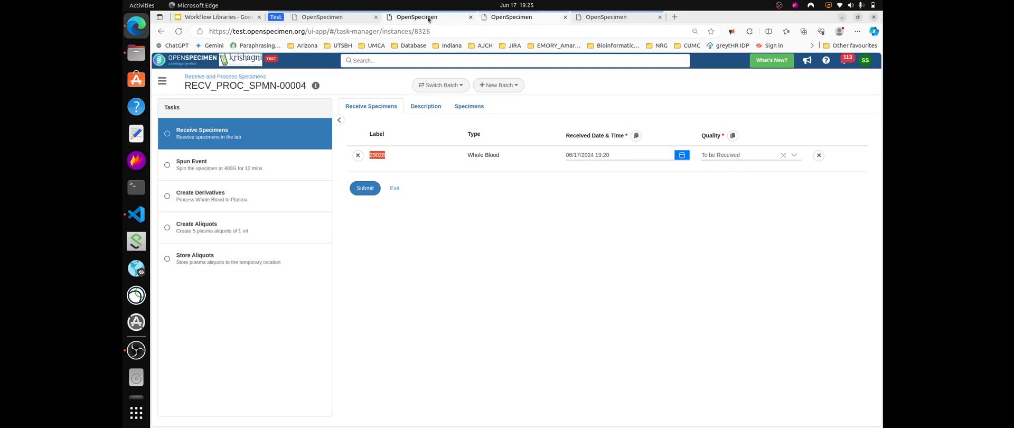
{"action": "left_click", "coordinate": [428, 19]}
{"action": "left_click", "coordinate": [507, 20]}
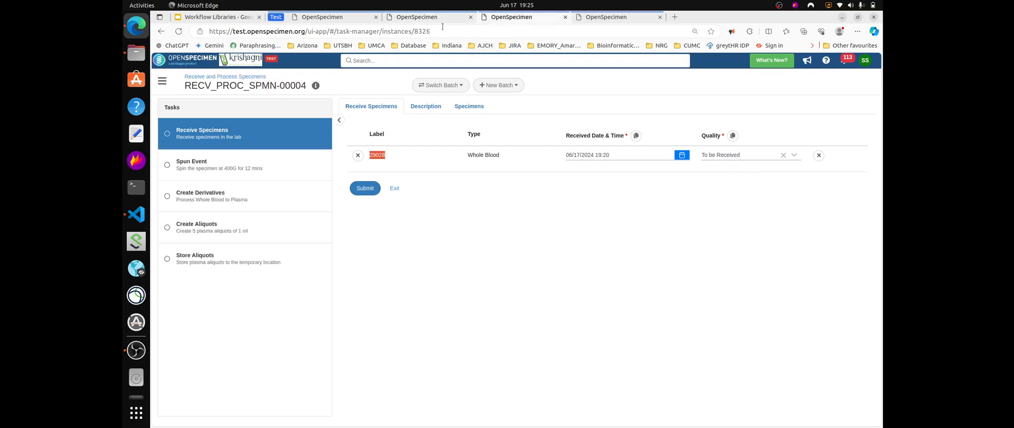
- In the Demo_workflow library's Receive Specimens task, set the default receivedQuality to Acceptable and update the task
{"action": "left_click", "coordinate": [317, 20]}
{"action": "left_click", "coordinate": [193, 176]}
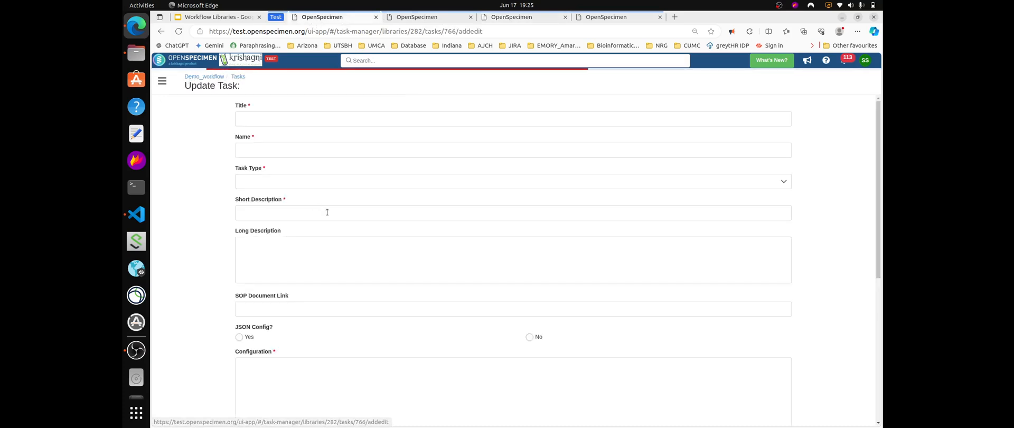
{"action": "scroll", "coordinate": [398, 246], "scroll_direction": "down", "scroll_amount": 1}
{"action": "scroll", "coordinate": [367, 319], "scroll_direction": "down", "scroll_amount": 2}
{"action": "scroll", "coordinate": [367, 319], "scroll_direction": "up", "scroll_amount": 1}
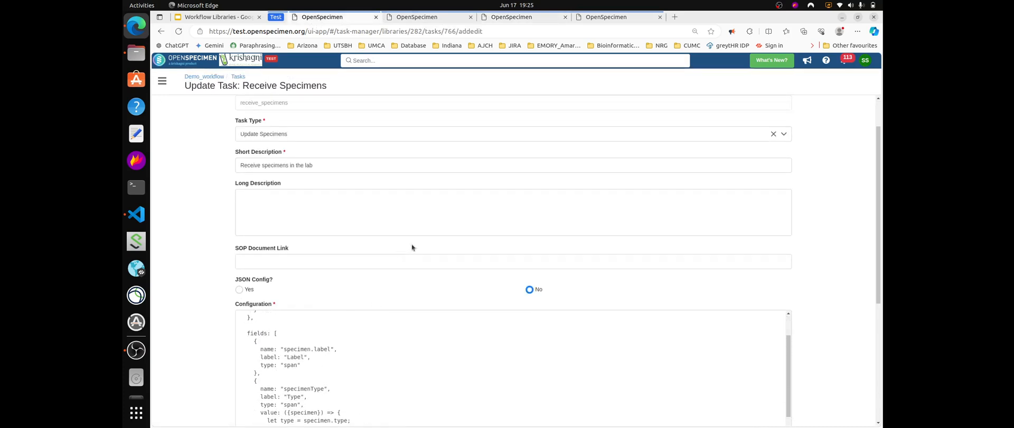
{"action": "scroll", "coordinate": [403, 254], "scroll_direction": "down", "scroll_amount": 5}
{"action": "scroll", "coordinate": [375, 218], "scroll_direction": "up", "scroll_amount": 5}
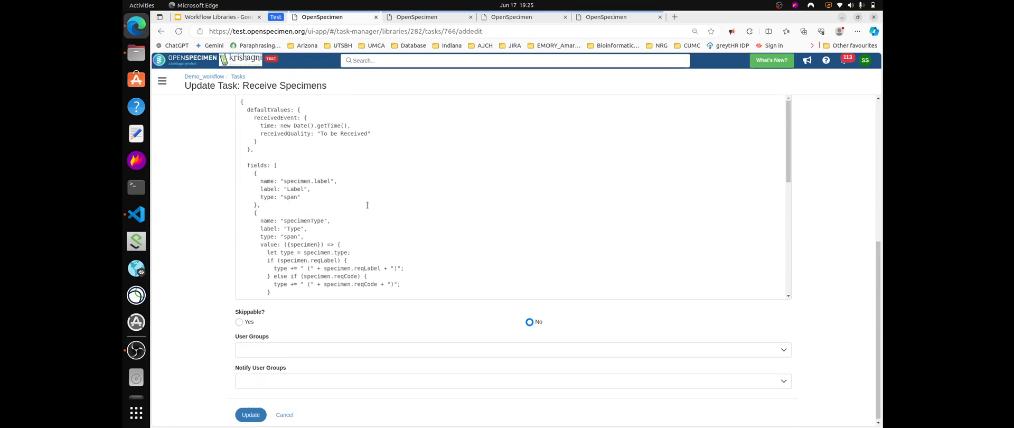
{"action": "scroll", "coordinate": [375, 218], "scroll_direction": "up", "scroll_amount": 1}
{"action": "left_click", "coordinate": [368, 170]}
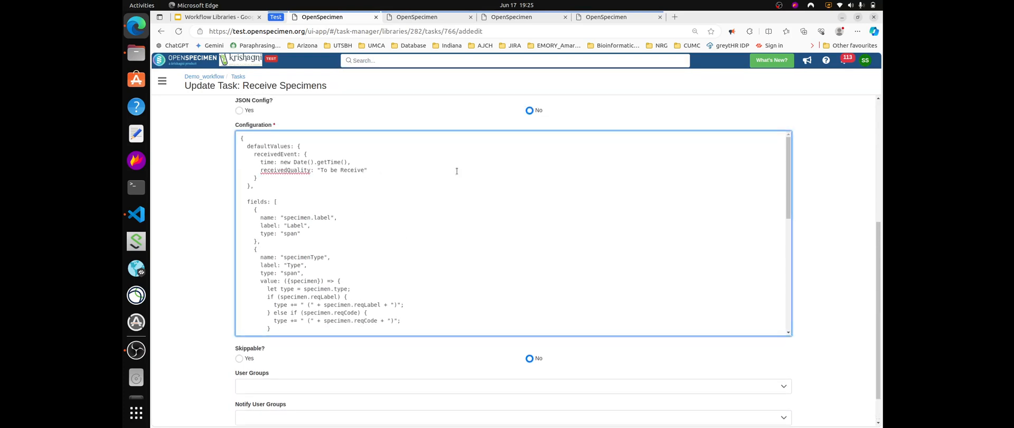
{"action": "key", "text": "BackSpace"}
{"action": "key", "text": "BackSpace"}
{"action": "key", "text": "BackSpace"}
{"action": "key", "text": "BackSpace"}
{"action": "key", "text": "BackSpace"}
{"action": "key", "text": "BackSpace"}
{"action": "key", "text": "BackSpace"}
{"action": "key", "text": "BackSpace"}
{"action": "key", "text": "BackSpace"}
{"action": "scroll", "coordinate": [256, 296], "scroll_direction": "down", "scroll_amount": 8}
{"action": "left_click", "coordinate": [248, 413]}
- Reload the RECV_WB-00001 and RECV_PROC_SPMN-00004 batches and check the default quality in their Receive Specimens tasks
{"action": "left_click", "coordinate": [423, 17]}
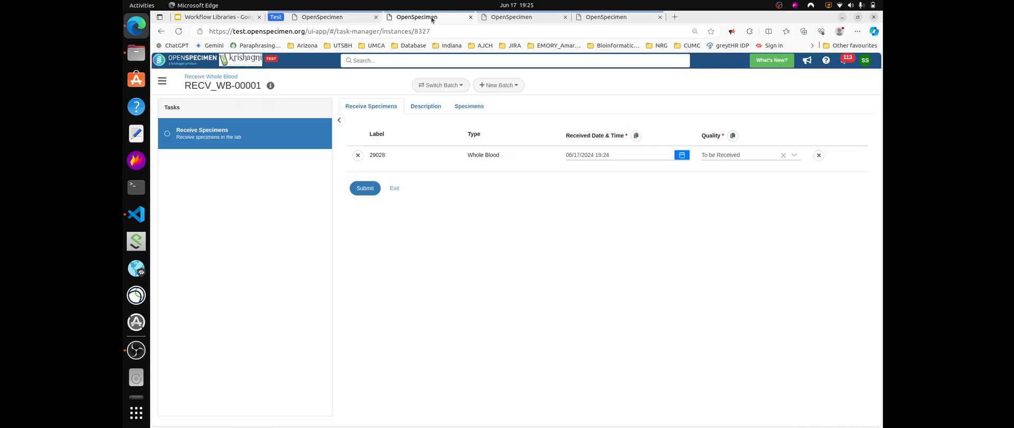
{"action": "left_click", "coordinate": [505, 18]}
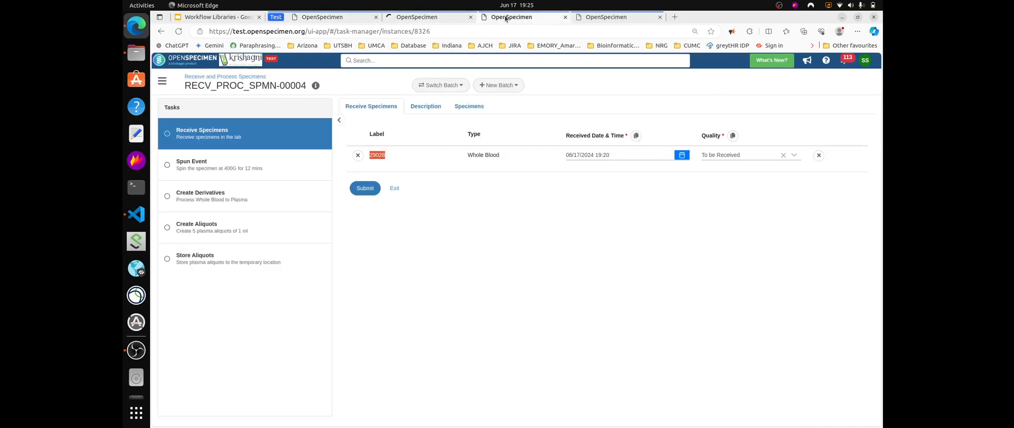
{"action": "left_click", "coordinate": [417, 17]}
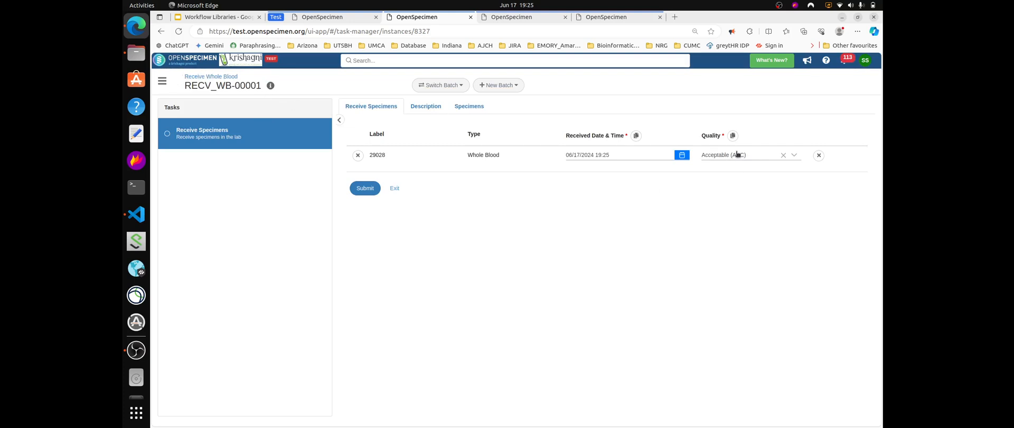
{"action": "left_click", "coordinate": [510, 17]}
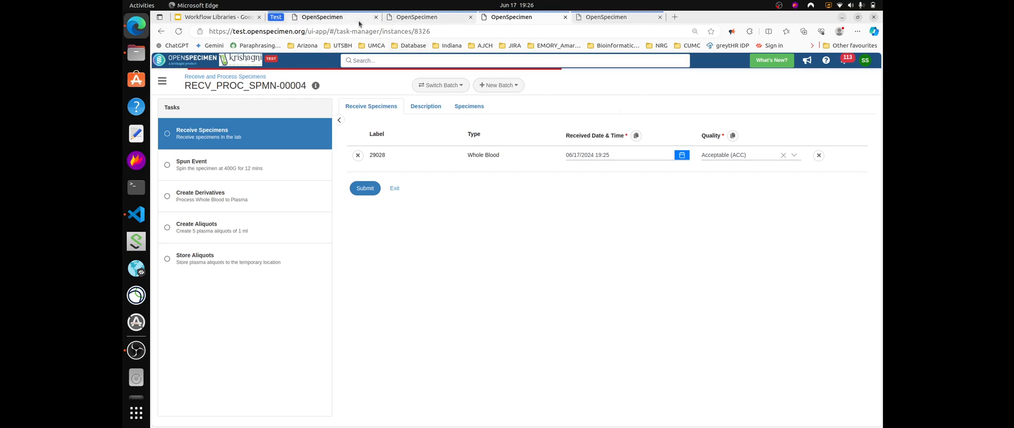
- Look up which workflows use the Demo_workflow library's Receive Specimens task, and close the usage list
{"action": "left_click", "coordinate": [322, 17]}
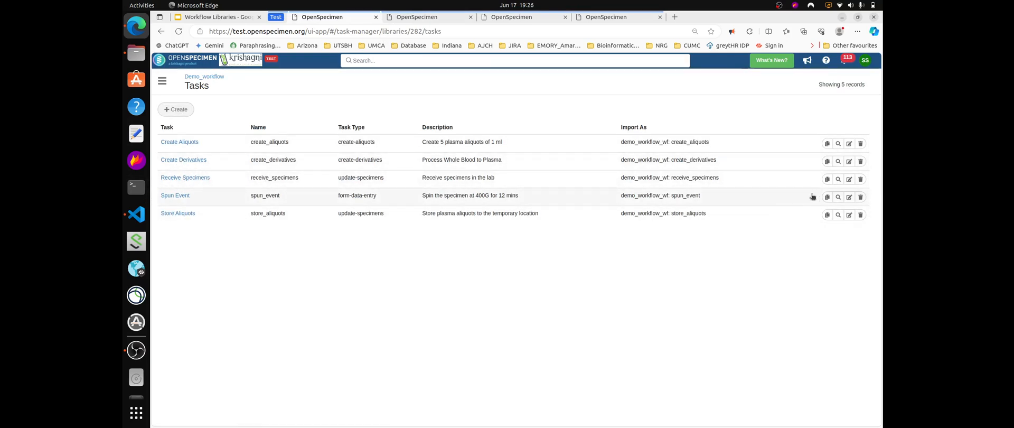
{"action": "left_click", "coordinate": [839, 180]}
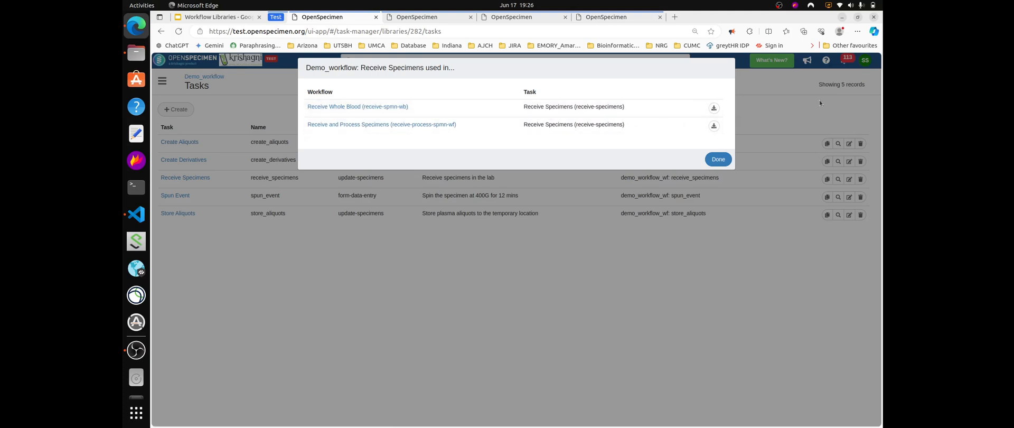
{"action": "left_click", "coordinate": [718, 160]}
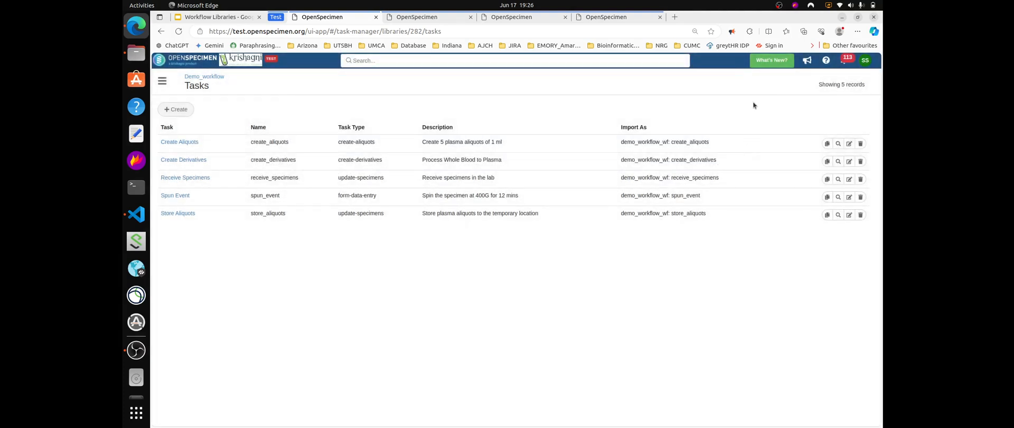